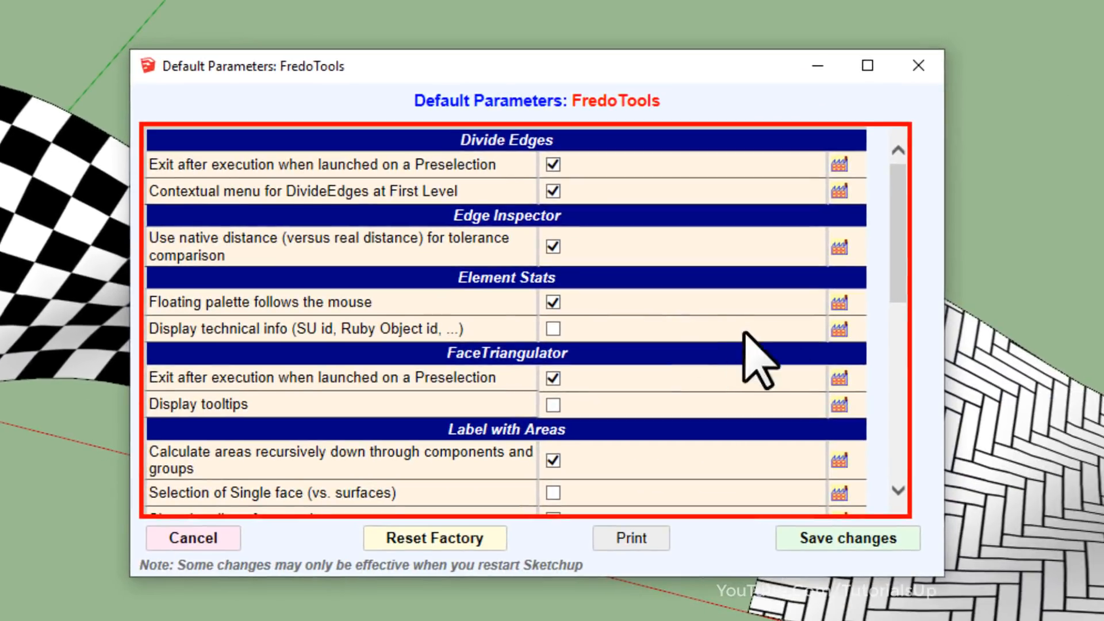
Enable the ThruPaint icon for the Fredo6 Tools toolbar in the FredoTools default parameters, save the changes, and close the launcher.
{"action": "left_click_drag", "start_coordinate": [895, 236], "coordinate": [890, 412]}
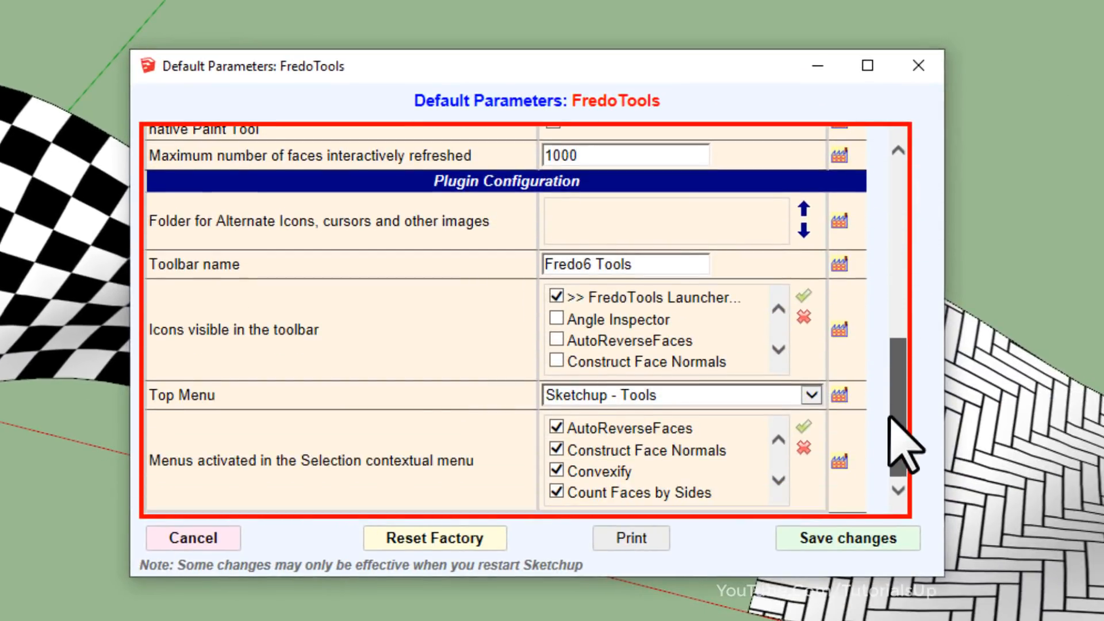
{"action": "left_click", "coordinate": [778, 349]}
{"action": "left_click", "coordinate": [778, 349]}
{"action": "left_click", "coordinate": [778, 349]}
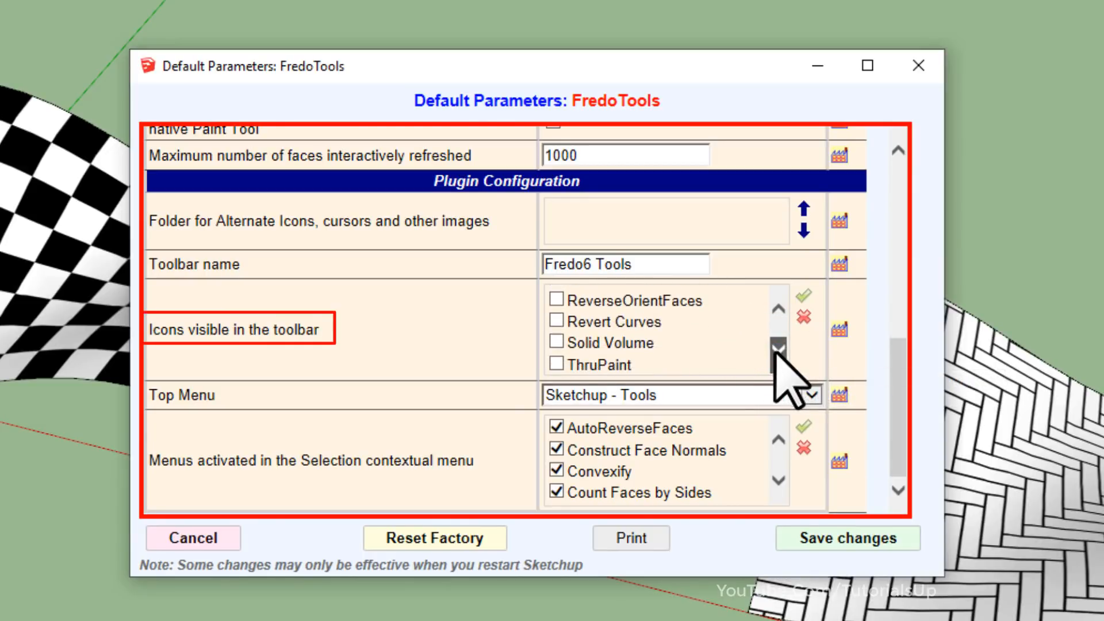
{"action": "left_click", "coordinate": [556, 364]}
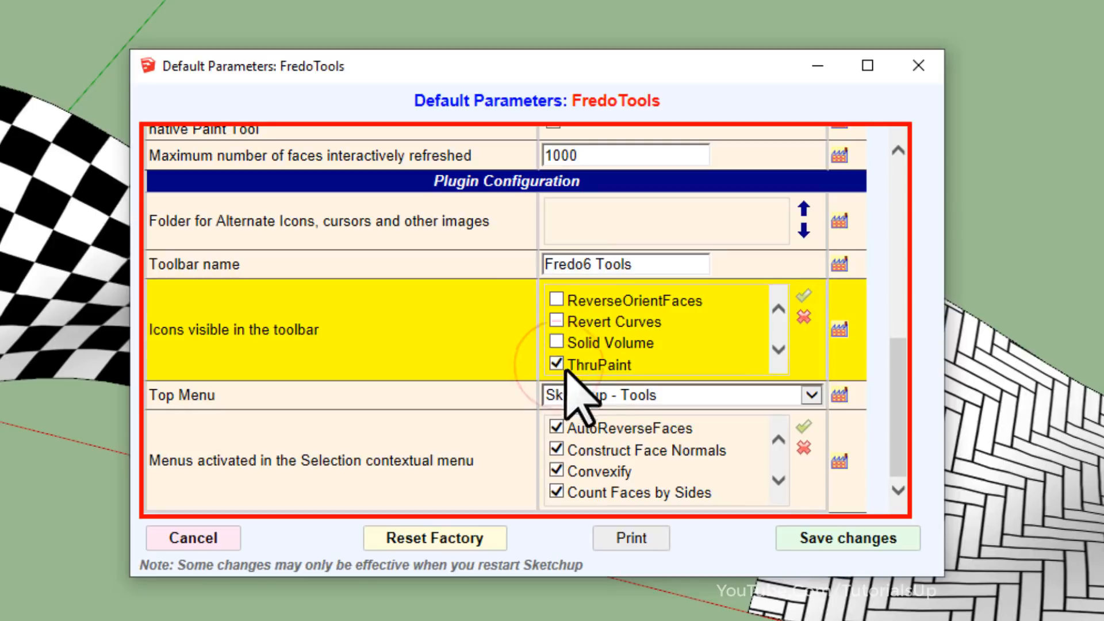
{"action": "left_click", "coordinate": [844, 539]}
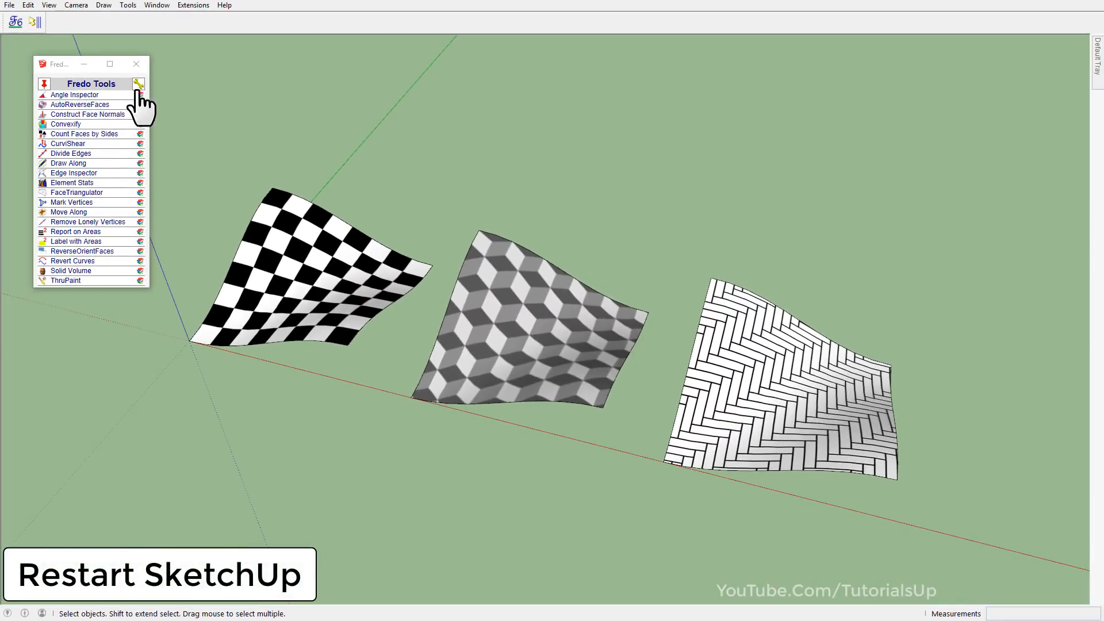
{"action": "left_click", "coordinate": [139, 64]}
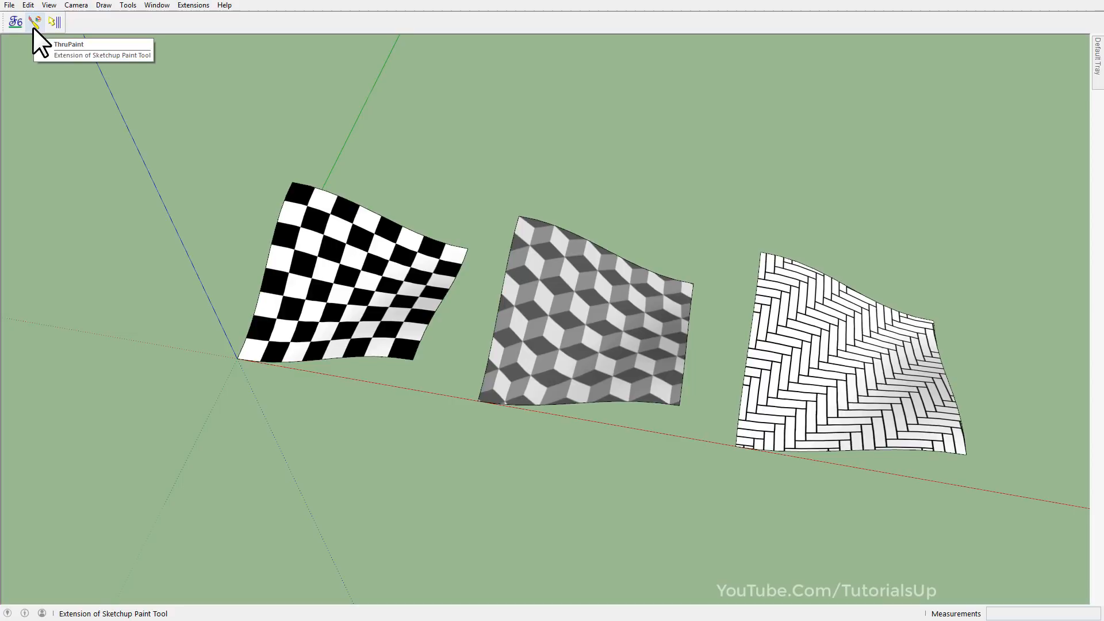
Activate ThruPaint and keep the Default Tray open with Entity Info collapsed so the Materials are accessible.
{"action": "left_click", "coordinate": [33, 23]}
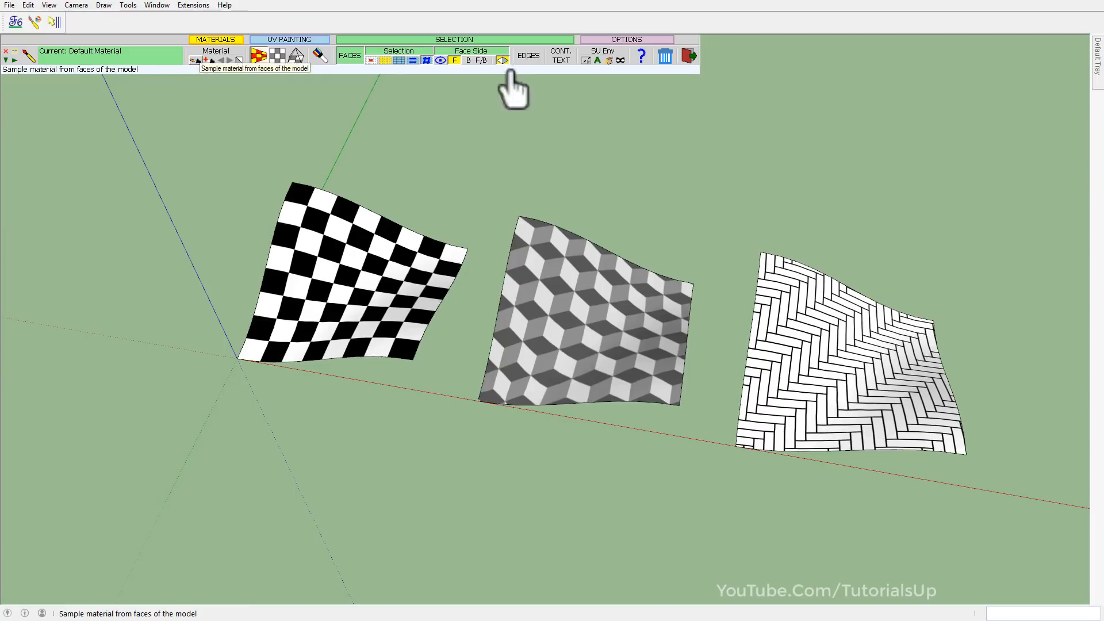
{"action": "mouse_move", "coordinate": [1100, 75]}
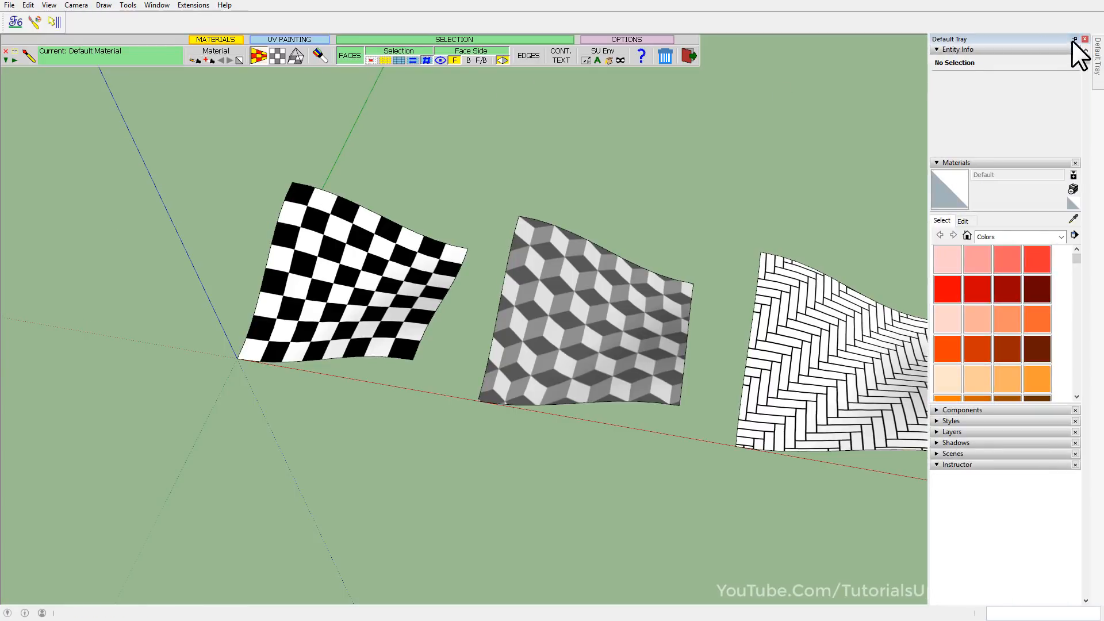
{"action": "left_click", "coordinate": [1074, 39]}
{"action": "left_click", "coordinate": [964, 49]}
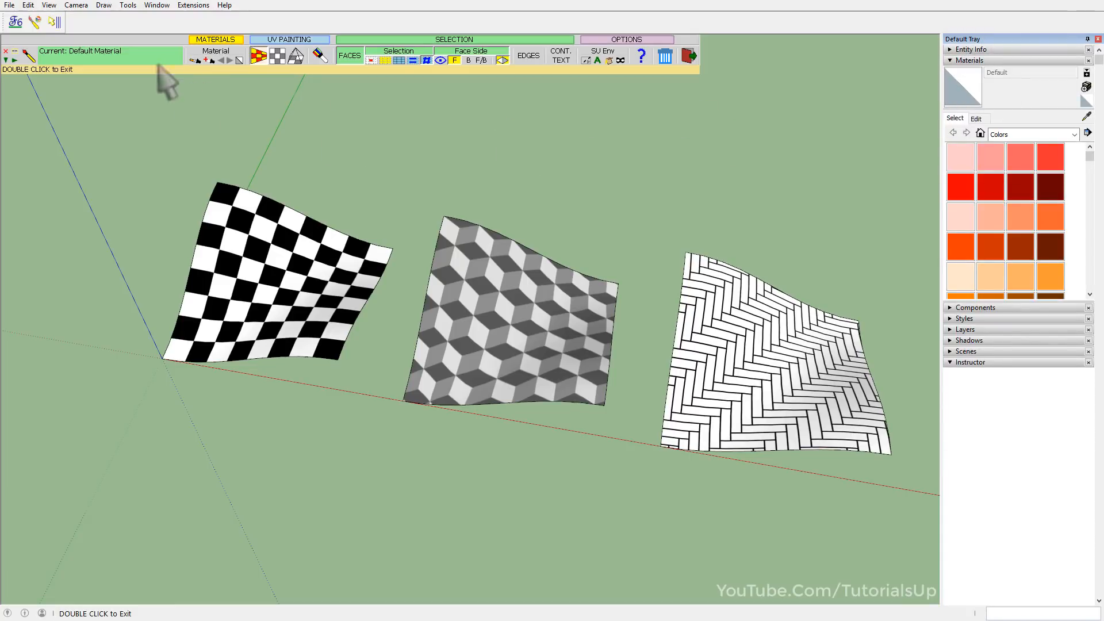
Sample the Checkerboard Black material from the checkered surface as the current paint material.
{"action": "scroll", "coordinate": [526, 230], "scroll_direction": "up", "scroll_amount": 1}
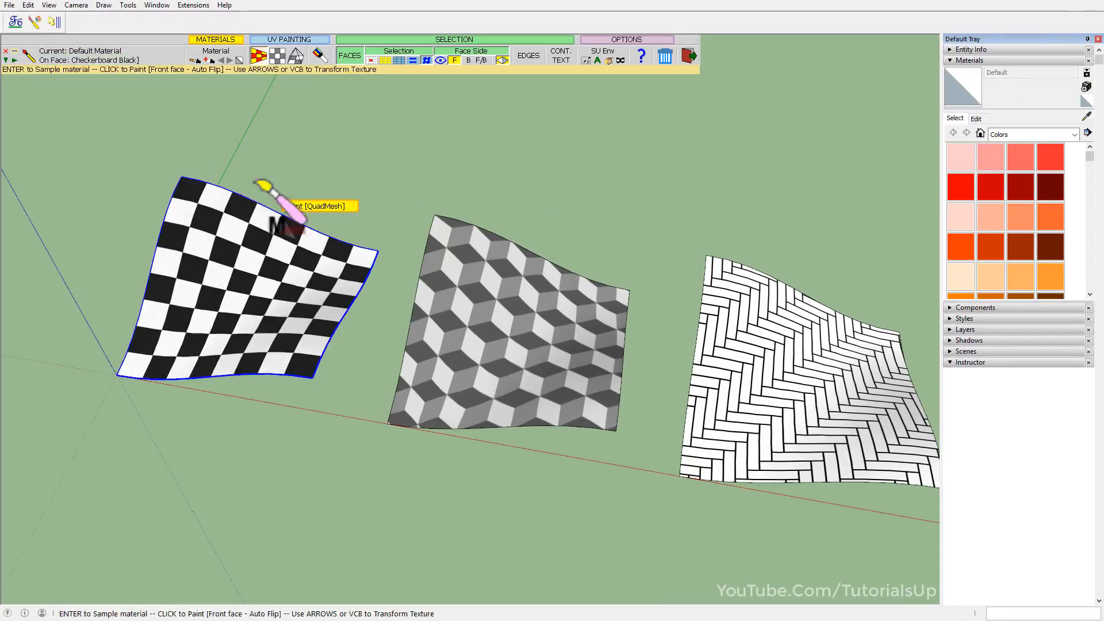
{"action": "left_click", "coordinate": [195, 60]}
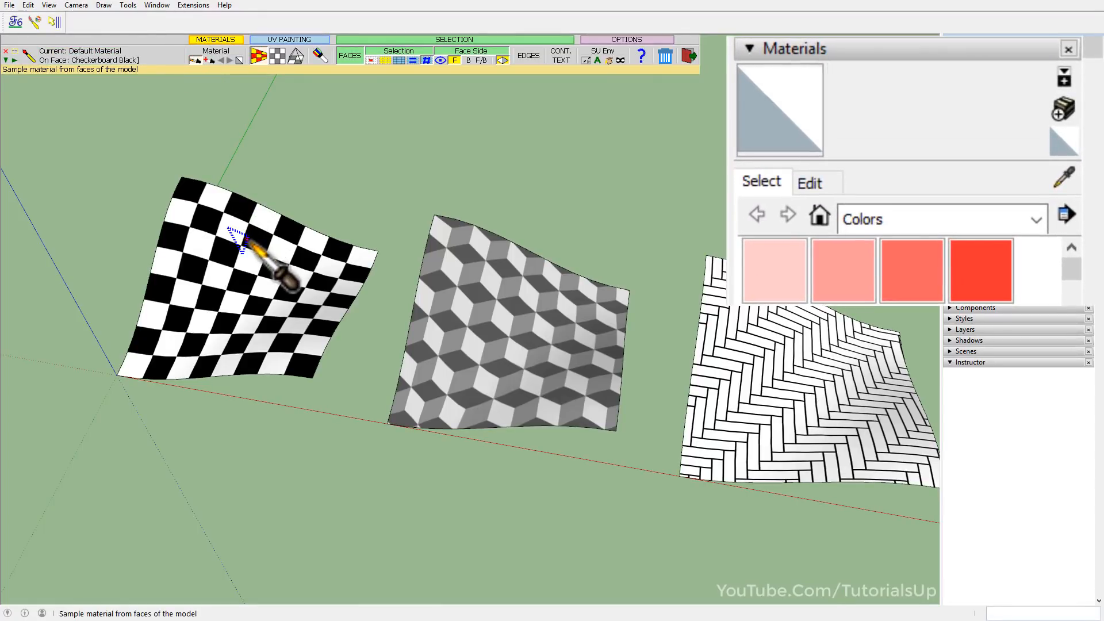
{"action": "left_click", "coordinate": [240, 241]}
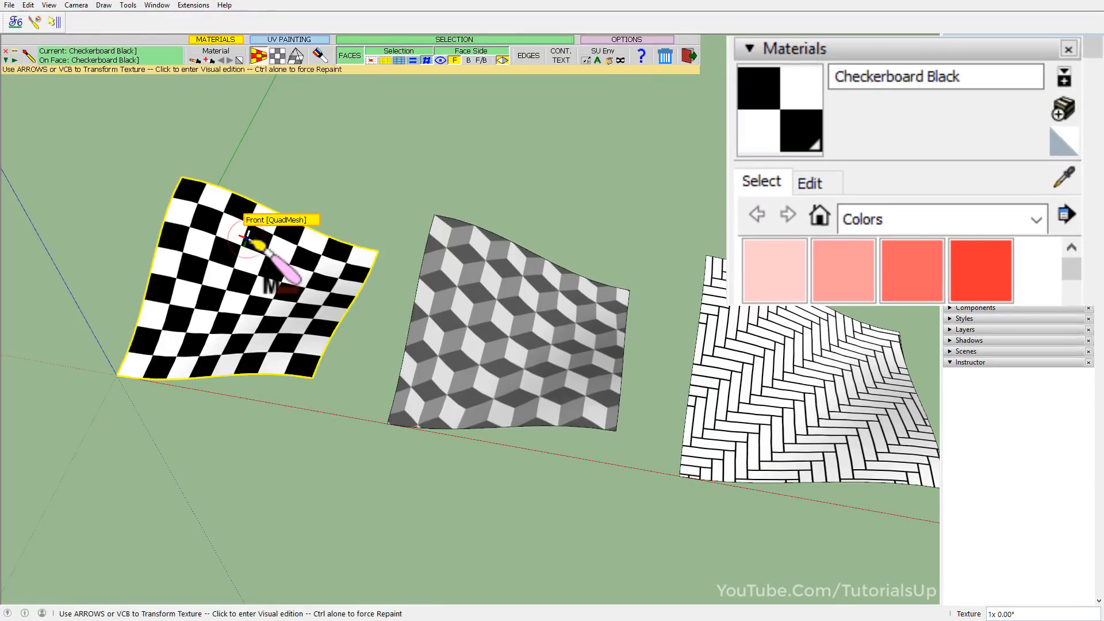
{"action": "left_click", "coordinate": [776, 146]}
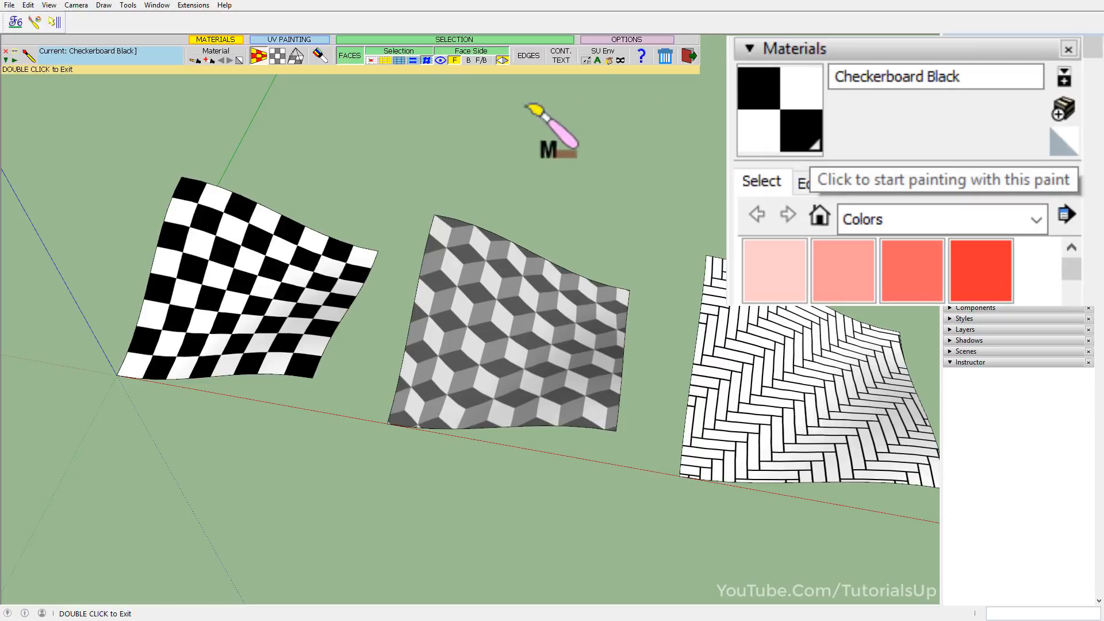
Sample only the material of the middle surface to make Diamond Box the current material.
{"action": "double_click", "coordinate": [209, 81]}
{"action": "left_click", "coordinate": [196, 60]}
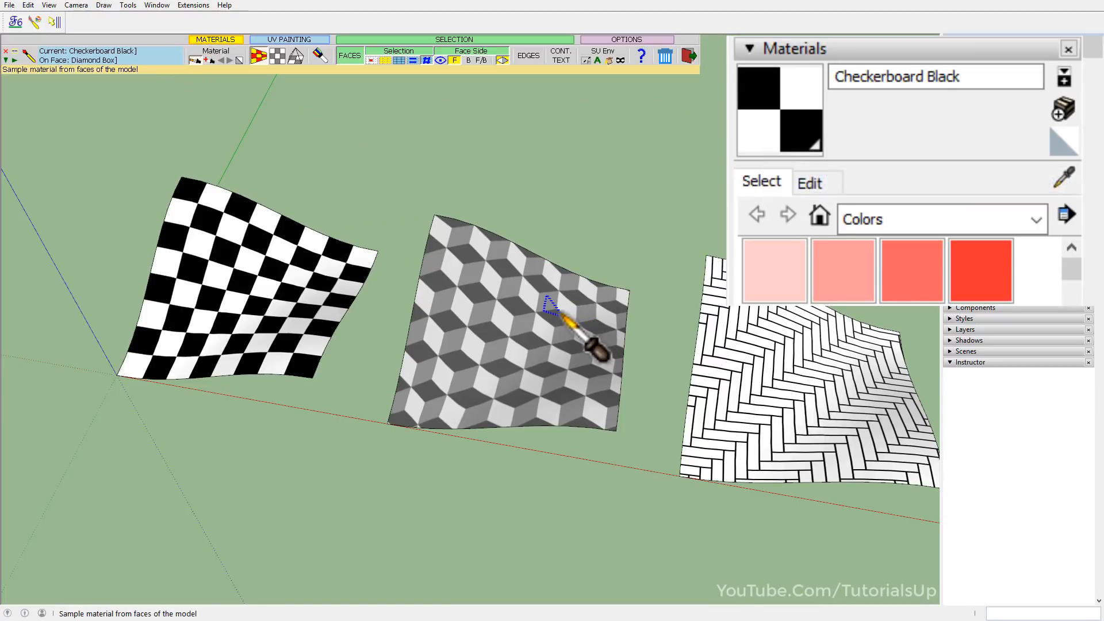
{"action": "left_click", "coordinate": [547, 299]}
{"action": "double_click", "coordinate": [178, 70]}
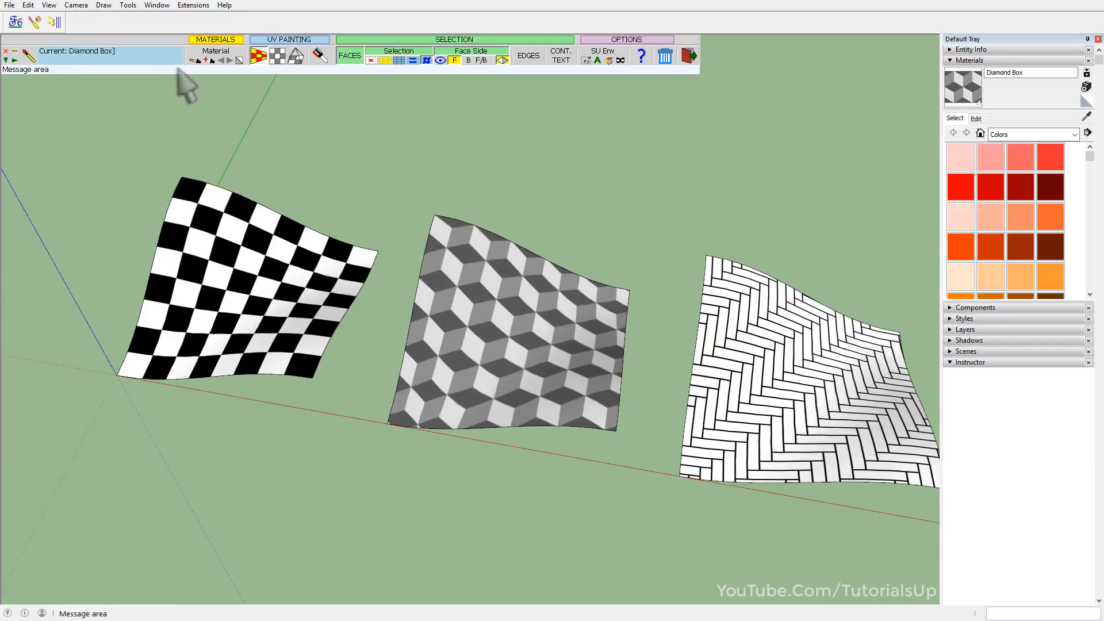
Sample material together with UV mode from the checkered surface, and do the same from the Diamond Box surface.
{"action": "left_click", "coordinate": [209, 61]}
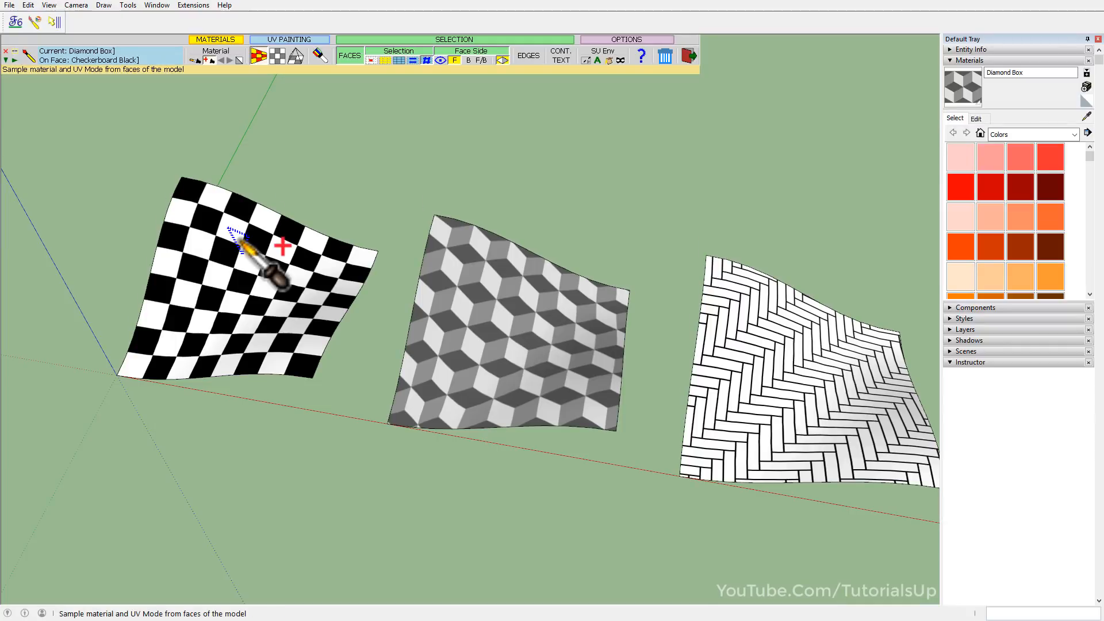
{"action": "left_click", "coordinate": [231, 231]}
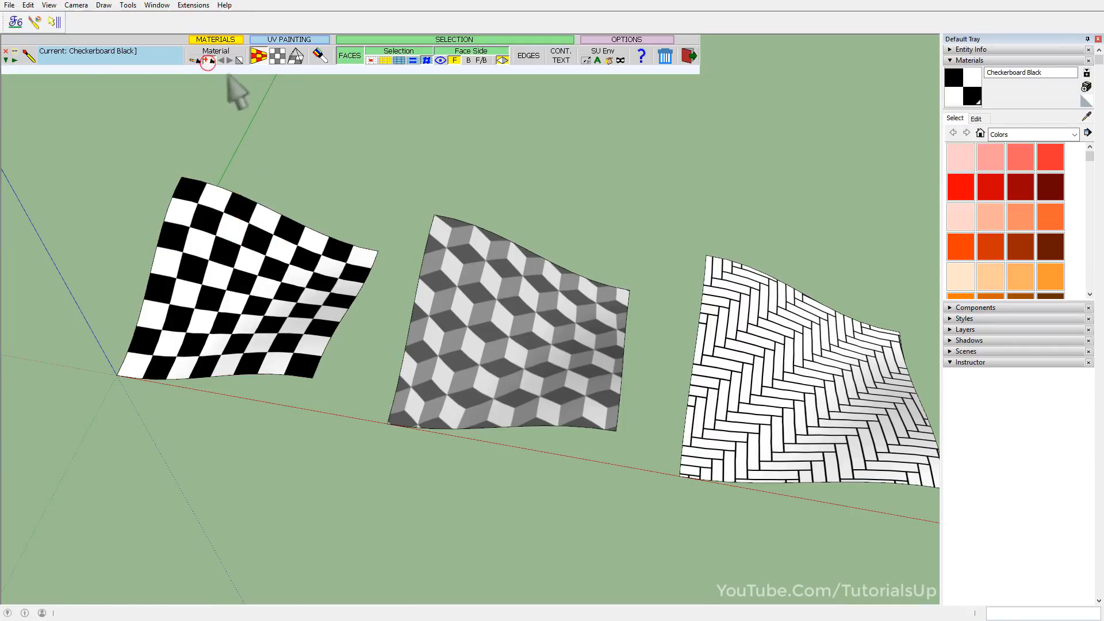
{"action": "left_click", "coordinate": [210, 61]}
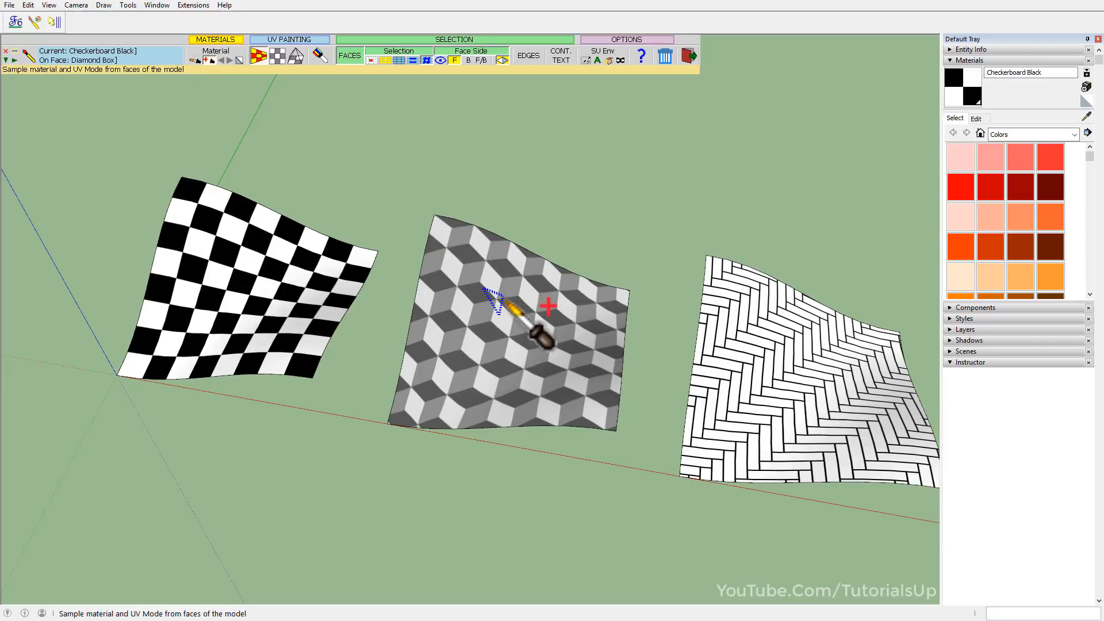
{"action": "left_click", "coordinate": [498, 297]}
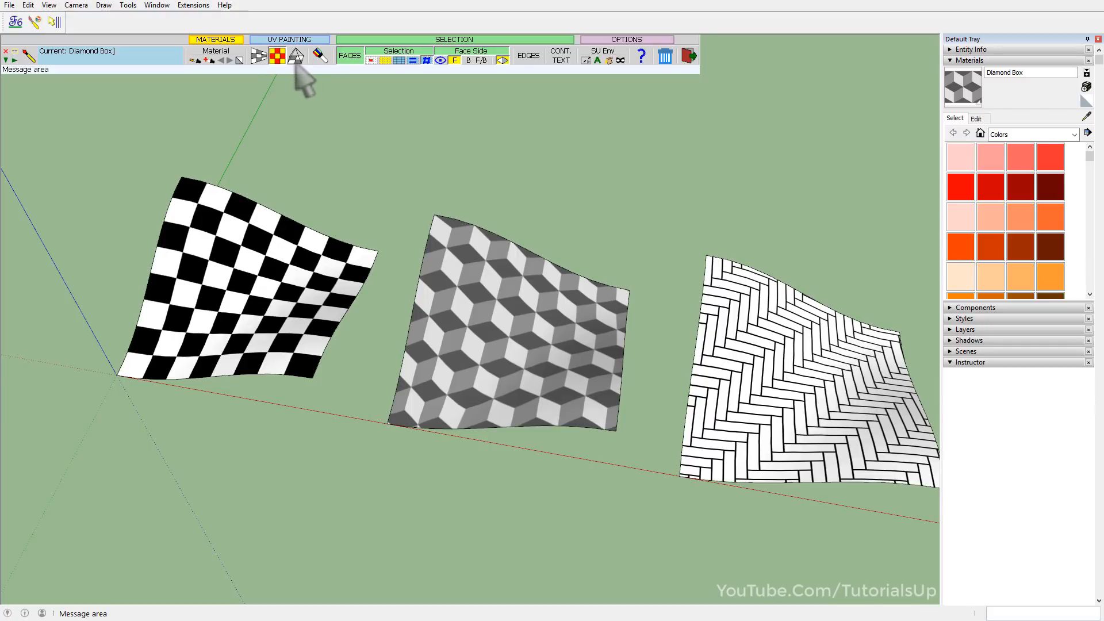
Sample the Herringbone 4x1 material together with its projected UV mode from the herringbone surface.
{"action": "left_click", "coordinate": [211, 61]}
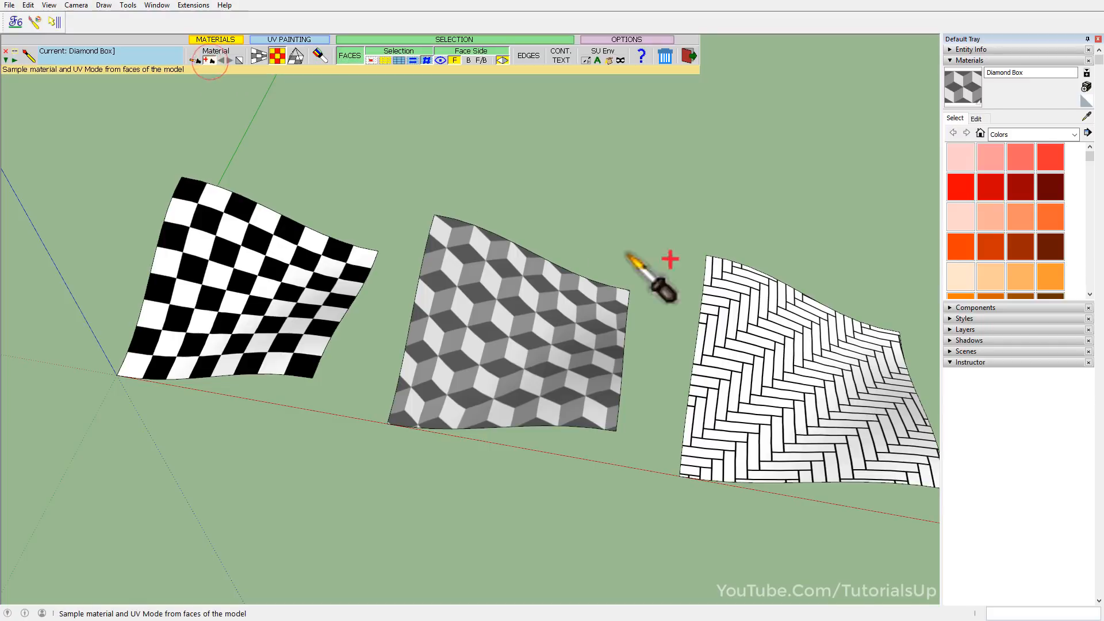
{"action": "left_click", "coordinate": [765, 353]}
{"action": "scroll", "coordinate": [282, 362], "scroll_direction": "down", "scroll_amount": 1}
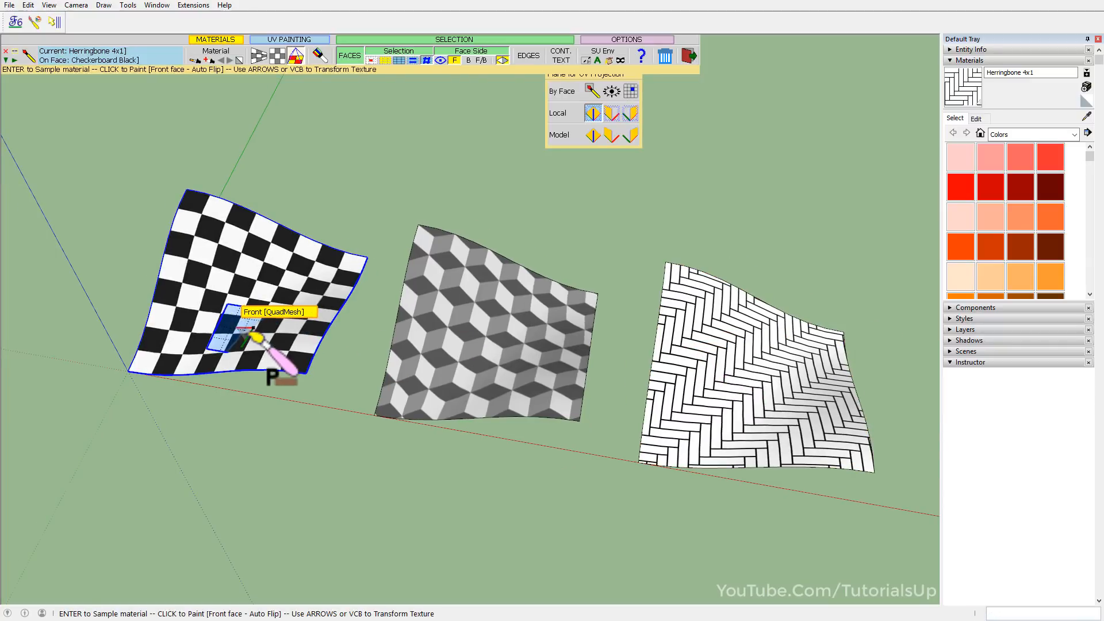
{"action": "left_click", "coordinate": [293, 59]}
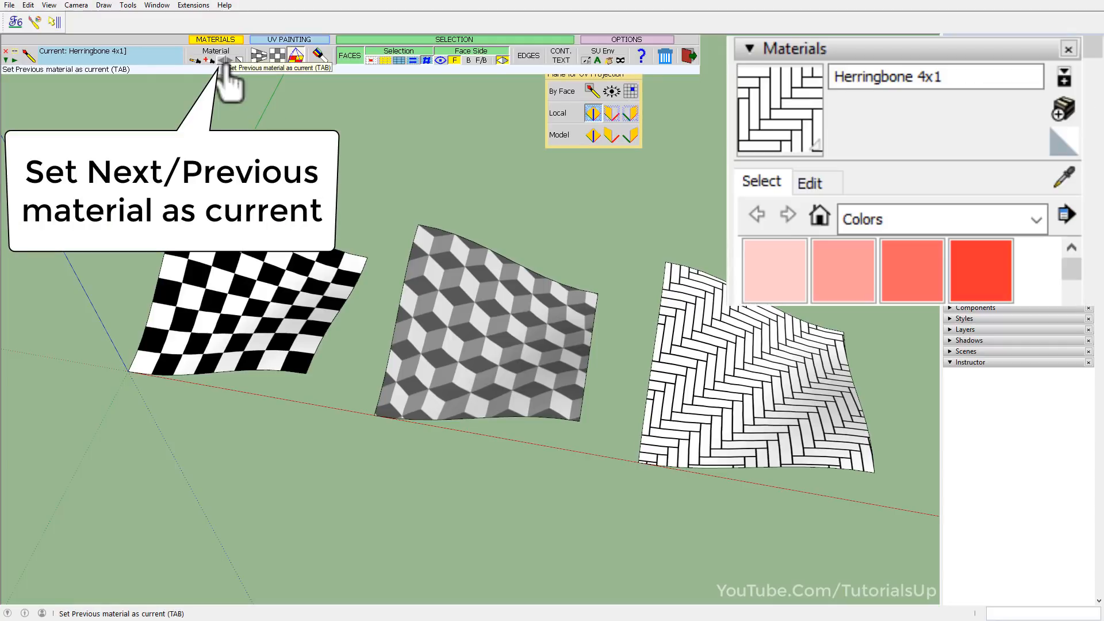
Cycle the current material back and forth through the previously sampled materials, and reset it to the Default material.
{"action": "left_click", "coordinate": [224, 60]}
{"action": "left_click", "coordinate": [224, 61]}
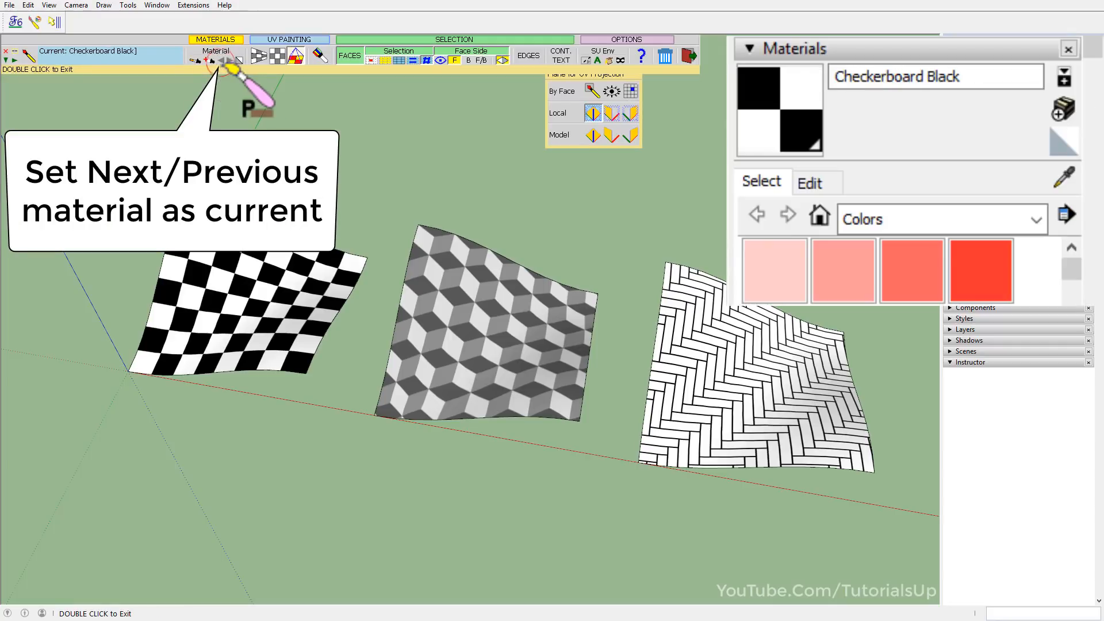
{"action": "left_click", "coordinate": [223, 61]}
{"action": "left_click", "coordinate": [224, 61]}
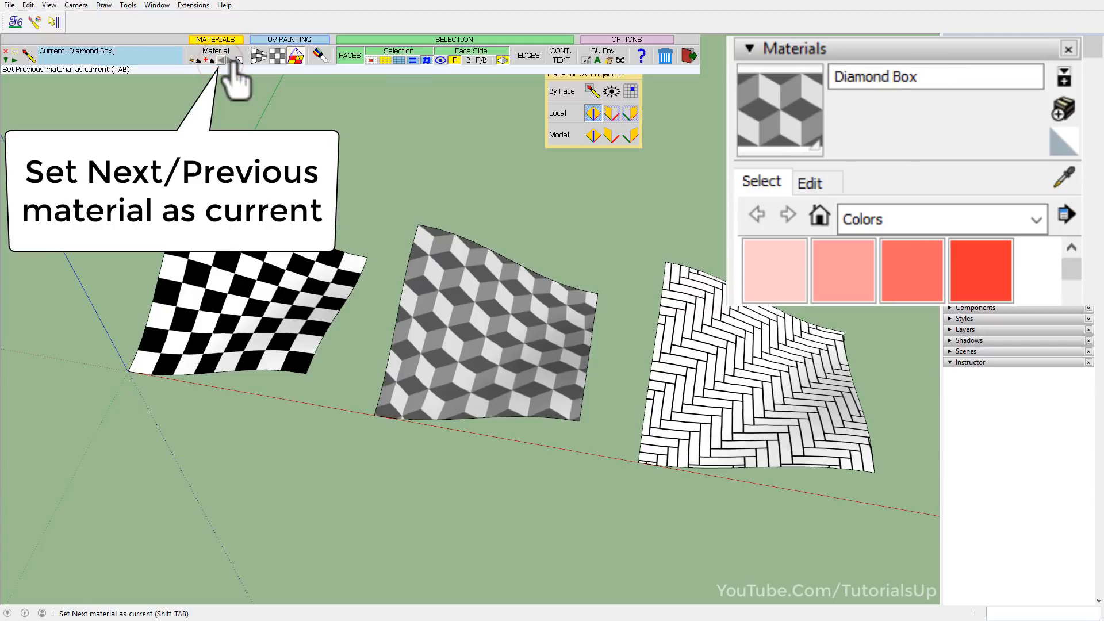
{"action": "left_click", "coordinate": [235, 61]}
{"action": "left_click", "coordinate": [235, 61]}
{"action": "left_click", "coordinate": [237, 61]}
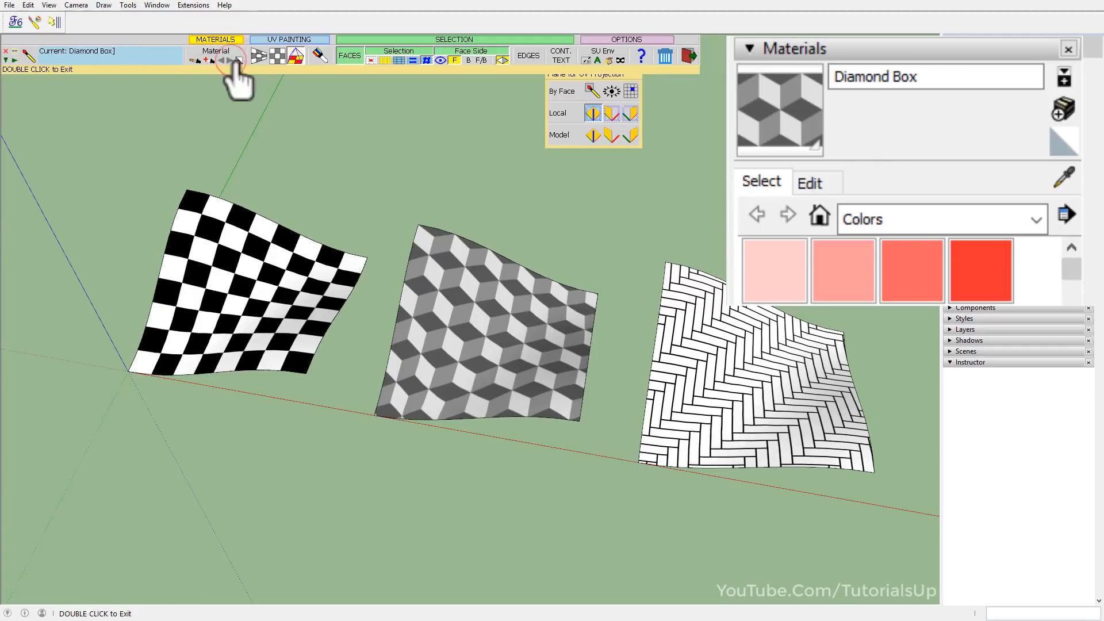
{"action": "left_click", "coordinate": [225, 61]}
{"action": "left_click", "coordinate": [225, 61]}
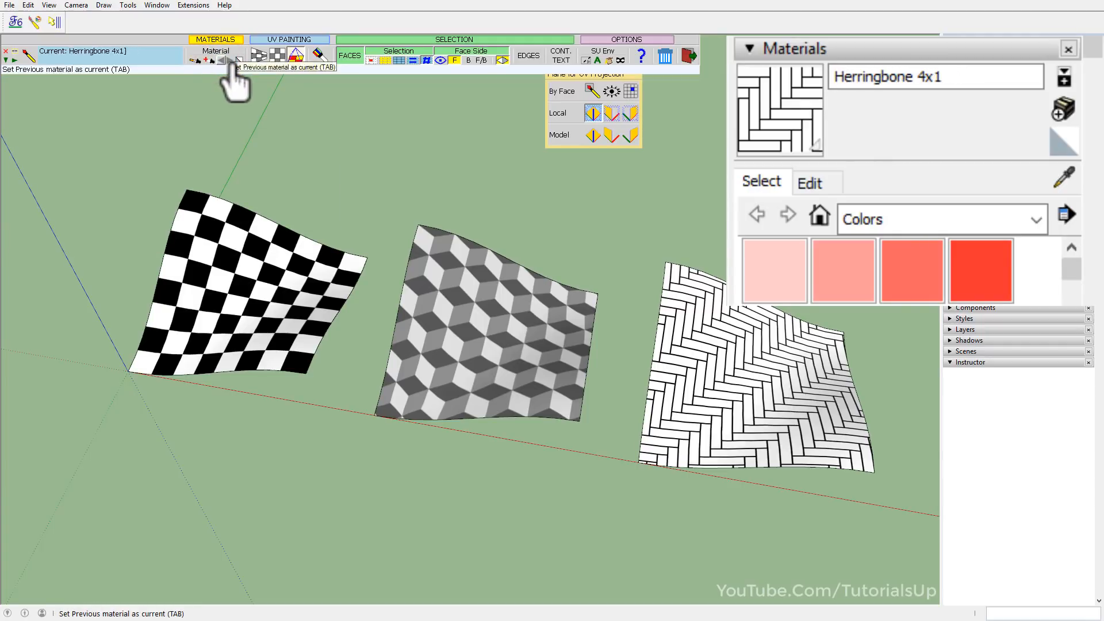
{"action": "left_click", "coordinate": [234, 61]}
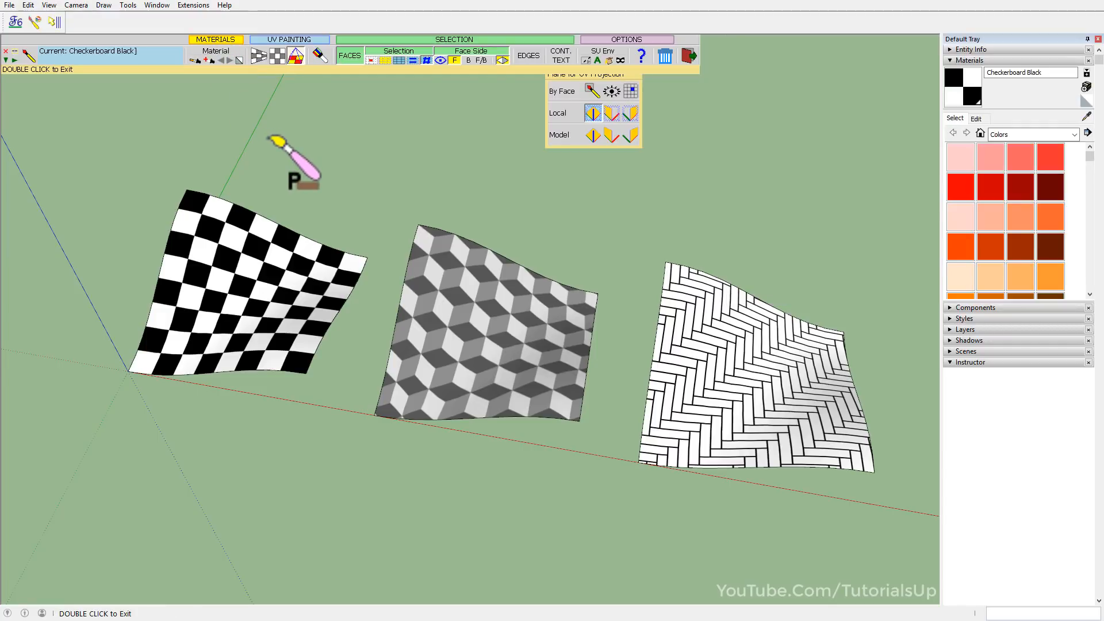
{"action": "left_click", "coordinate": [239, 61]}
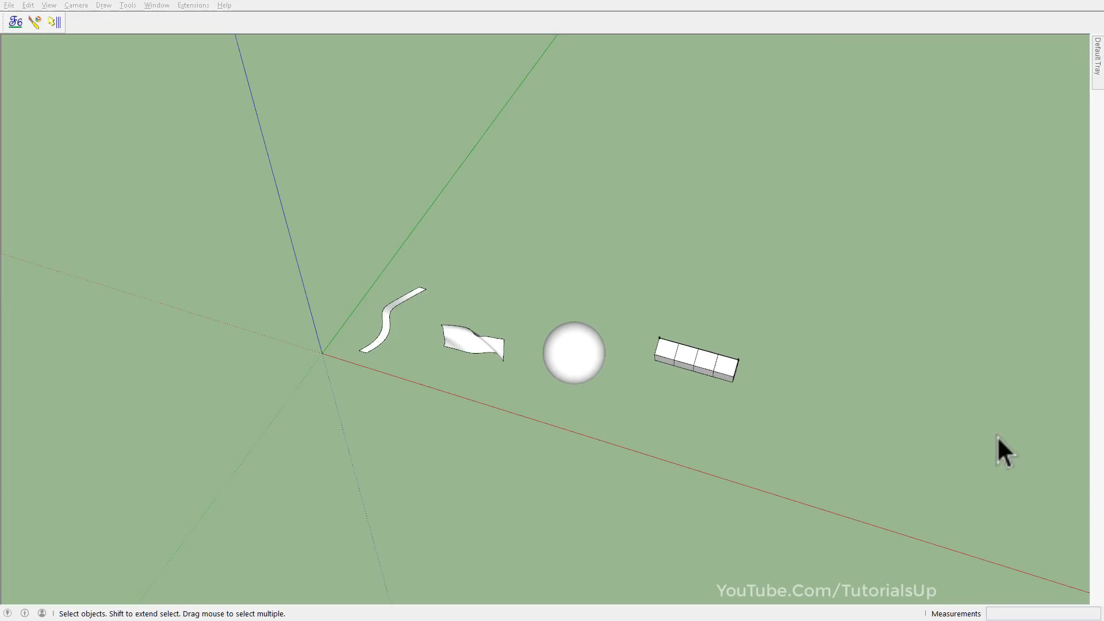
Display the hidden geometry of the narrow S-curved strip to reveal its mesh.
{"action": "left_click", "coordinate": [995, 436]}
{"action": "scroll", "coordinate": [629, 374], "scroll_direction": "up", "scroll_amount": 5}
{"action": "scroll", "coordinate": [272, 324], "scroll_direction": "up", "scroll_amount": 7}
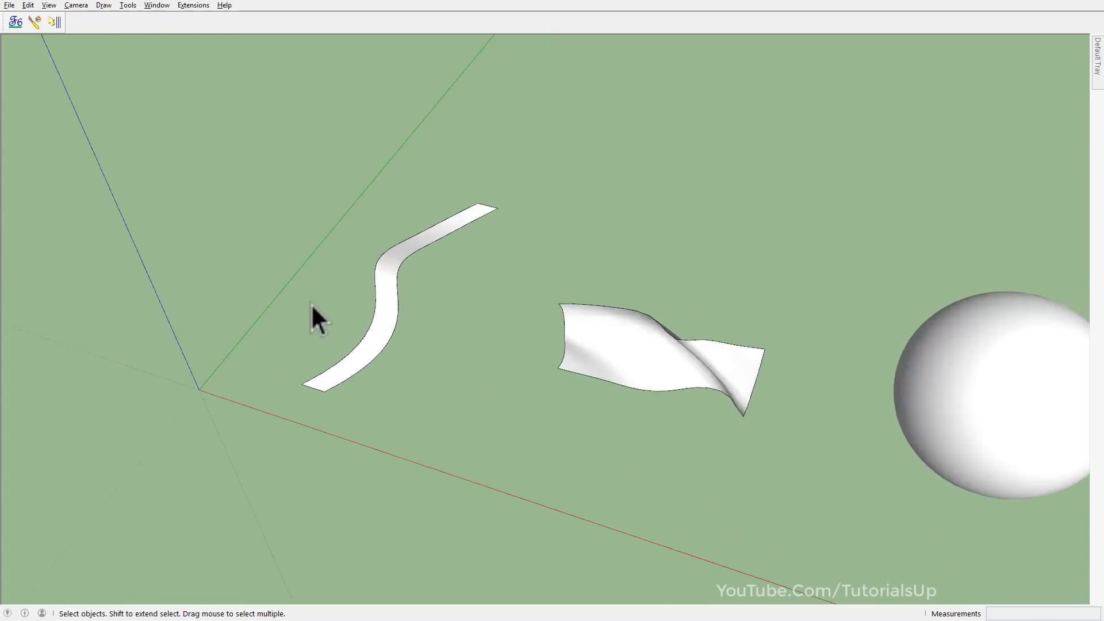
{"action": "key", "text": "space"}
{"action": "scroll", "coordinate": [454, 275], "scroll_direction": "up", "scroll_amount": 2}
{"action": "left_click_drag", "start_coordinate": [467, 280], "coordinate": [565, 257]}
{"action": "middle_click_drag", "start_coordinate": [565, 257], "coordinate": [500, 316]}
{"action": "key", "text": "alt+q"}
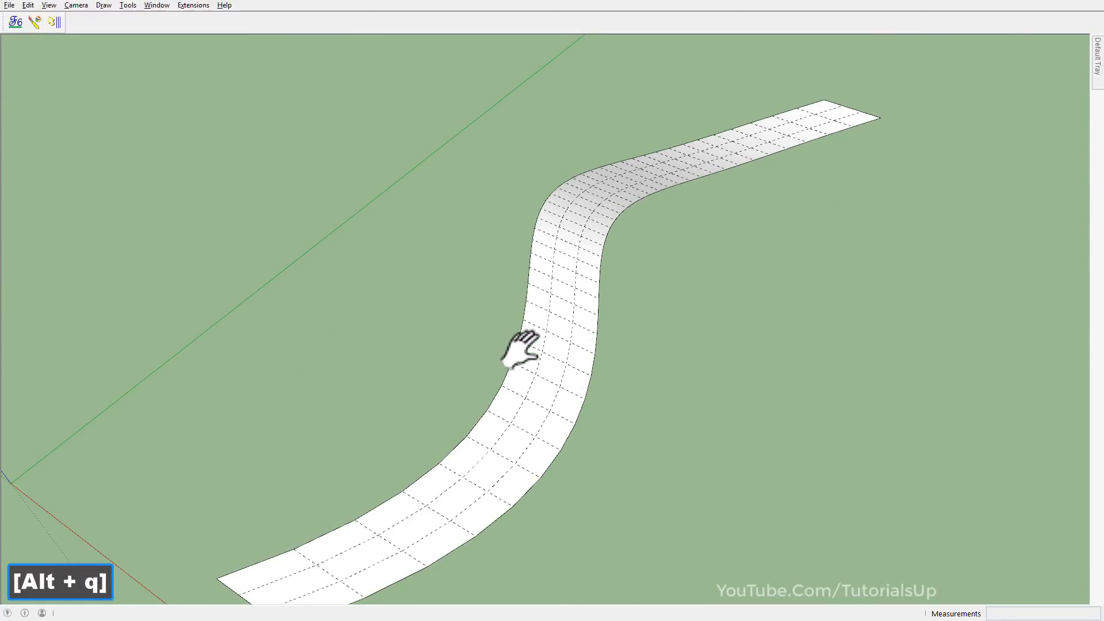
Check the curved strip's mesh by colorizing its tris, quads and n-gons with QuadFace Tools, undo the colorizing, and close that toolset.
{"action": "right_click", "coordinate": [334, 28]}
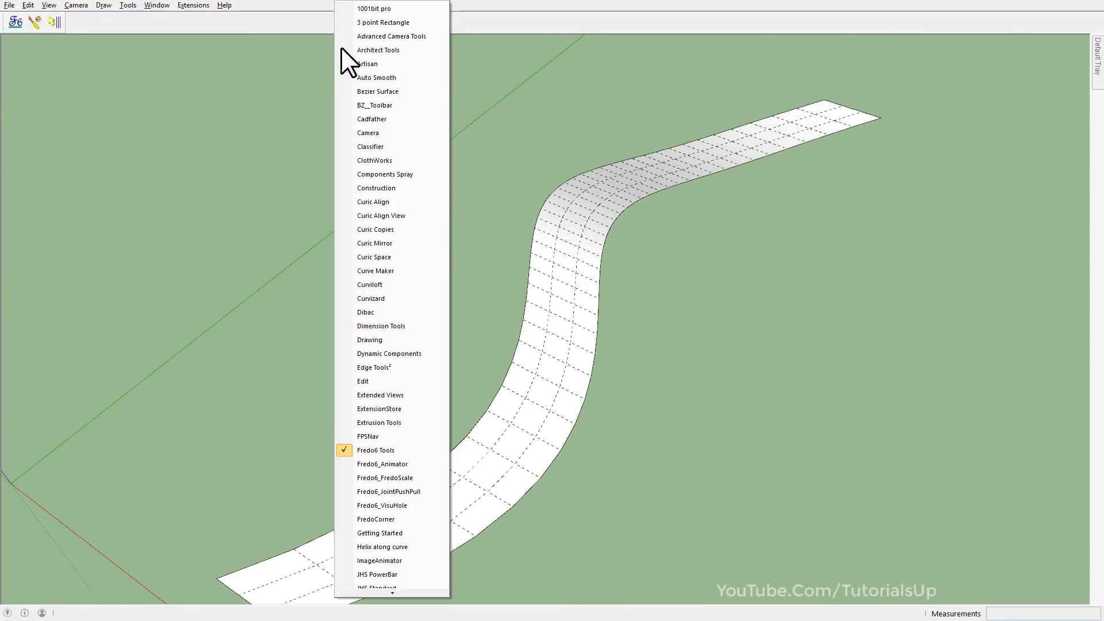
{"action": "scroll", "coordinate": [399, 447], "scroll_direction": "down", "scroll_amount": 6}
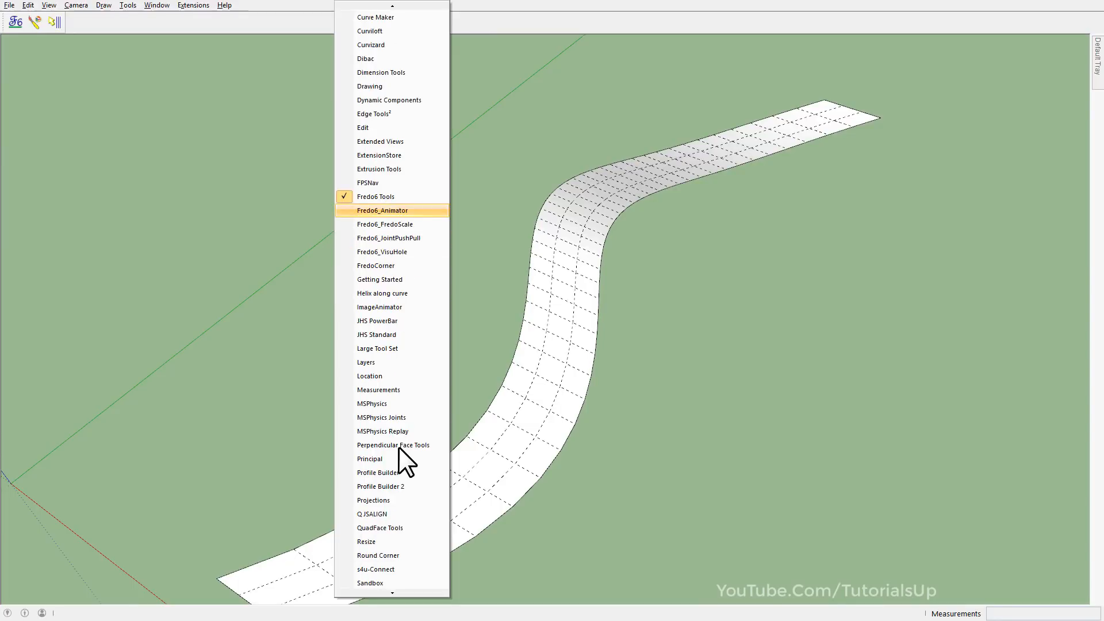
{"action": "left_click", "coordinate": [399, 471]}
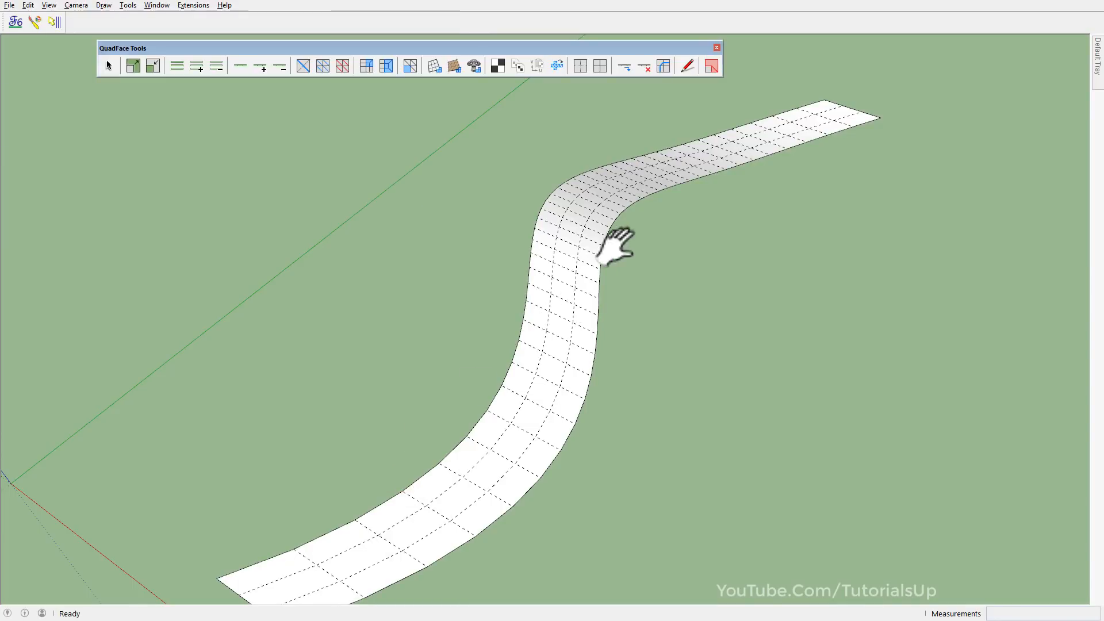
{"action": "left_click", "coordinate": [713, 66]}
{"action": "middle_click_drag", "start_coordinate": [592, 328], "coordinate": [573, 304]}
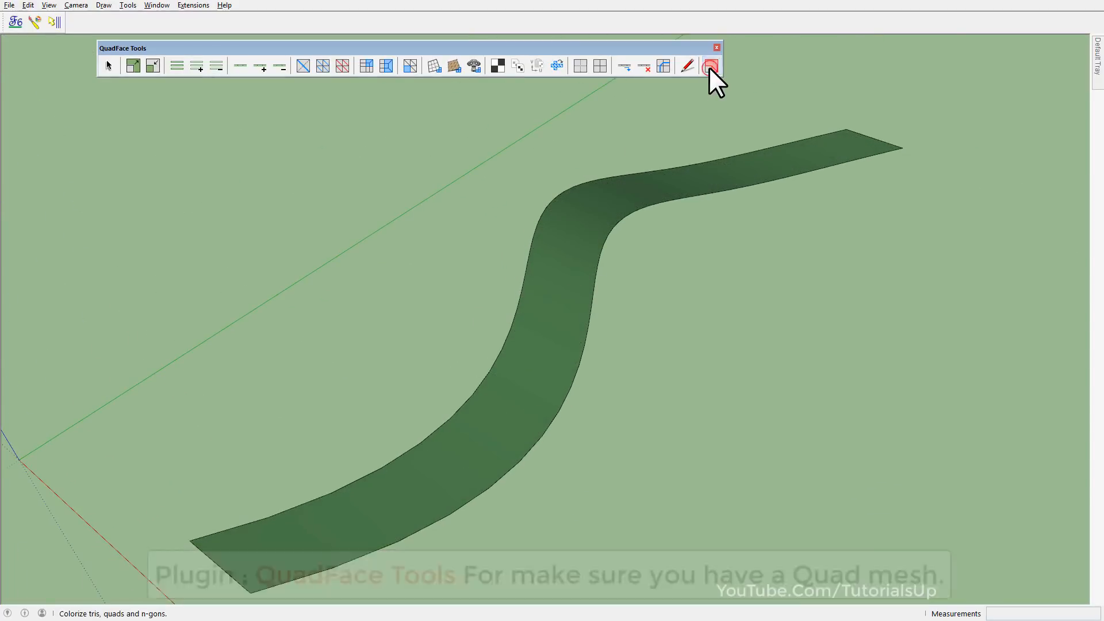
{"action": "key", "text": "ctrl+z"}
{"action": "left_click", "coordinate": [718, 48]}
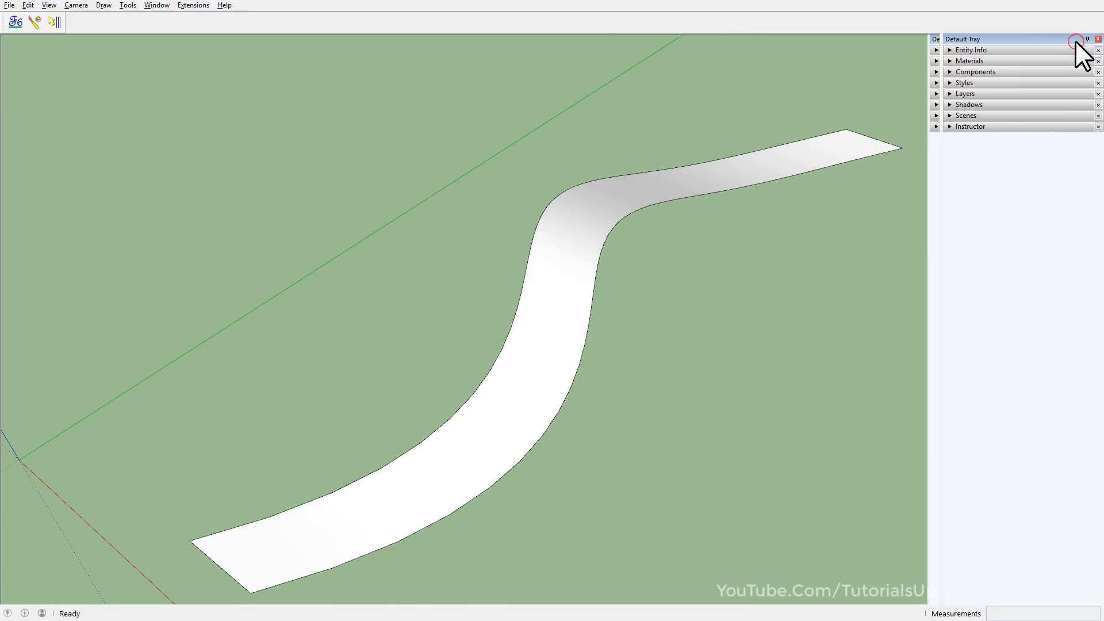
Keep the Default Tray open and expand Materials to show the materials in the model.
{"action": "left_click", "coordinate": [1087, 39]}
{"action": "left_click", "coordinate": [957, 60]}
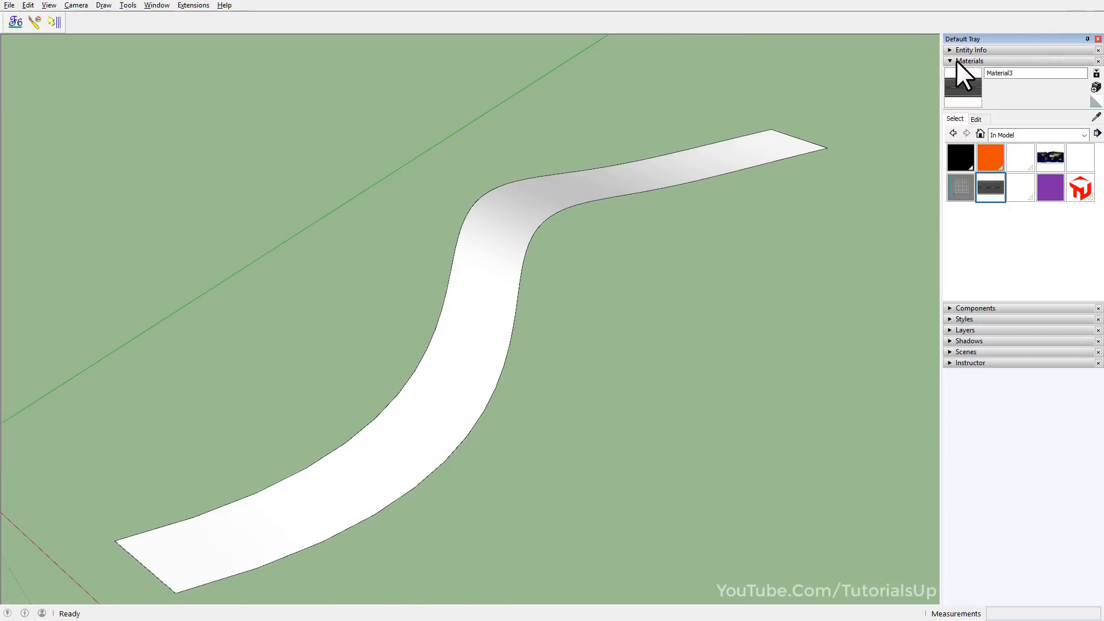
Try painting the curved strip with Material3 using the native Paint Bucket, and undo the painting.
{"action": "left_click", "coordinate": [991, 191]}
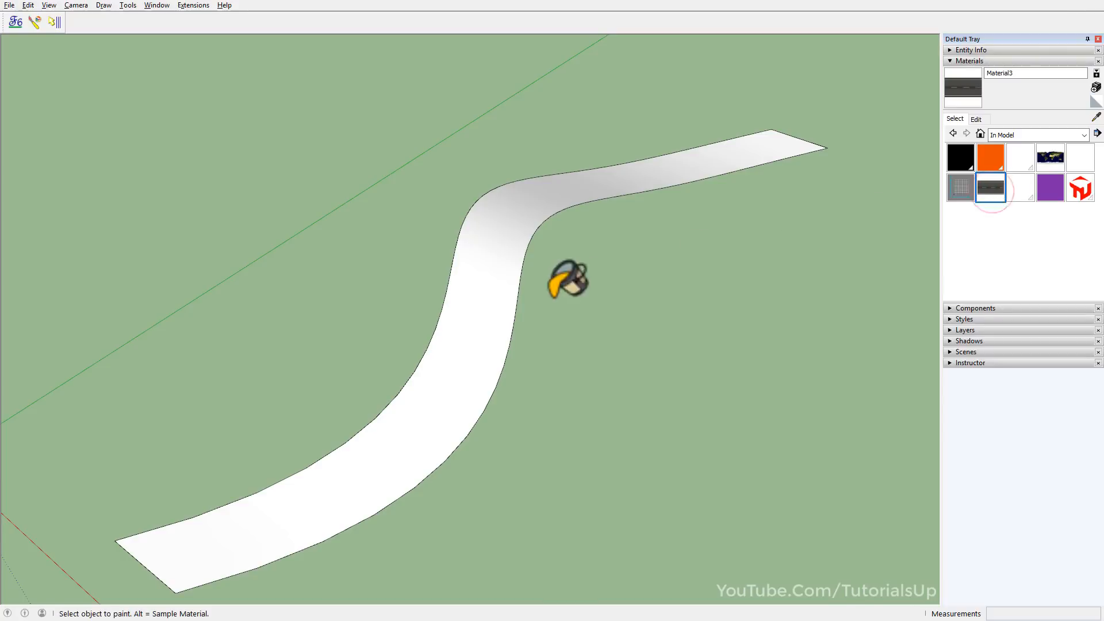
{"action": "left_click", "coordinate": [495, 305]}
{"action": "middle_click_drag", "start_coordinate": [482, 284], "coordinate": [525, 338]}
{"action": "key", "text": "ctrl+z"}
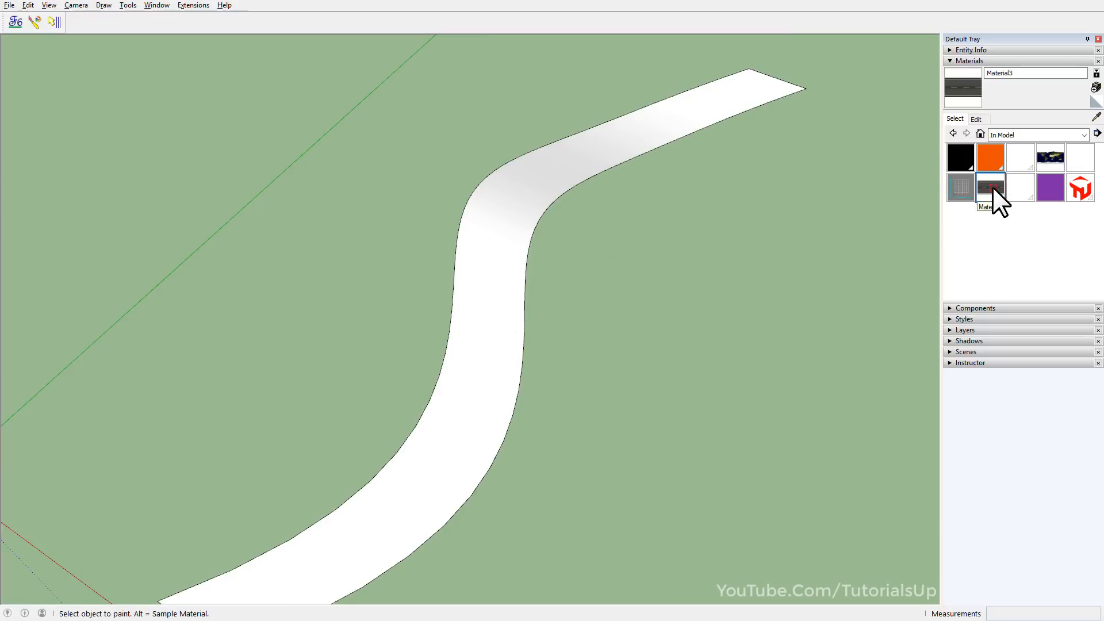
Paint the front side of the curved strip with Material3 using ThruPaint's QuadMesh UV mode, with U running along the strip.
{"action": "left_click", "coordinate": [37, 25]}
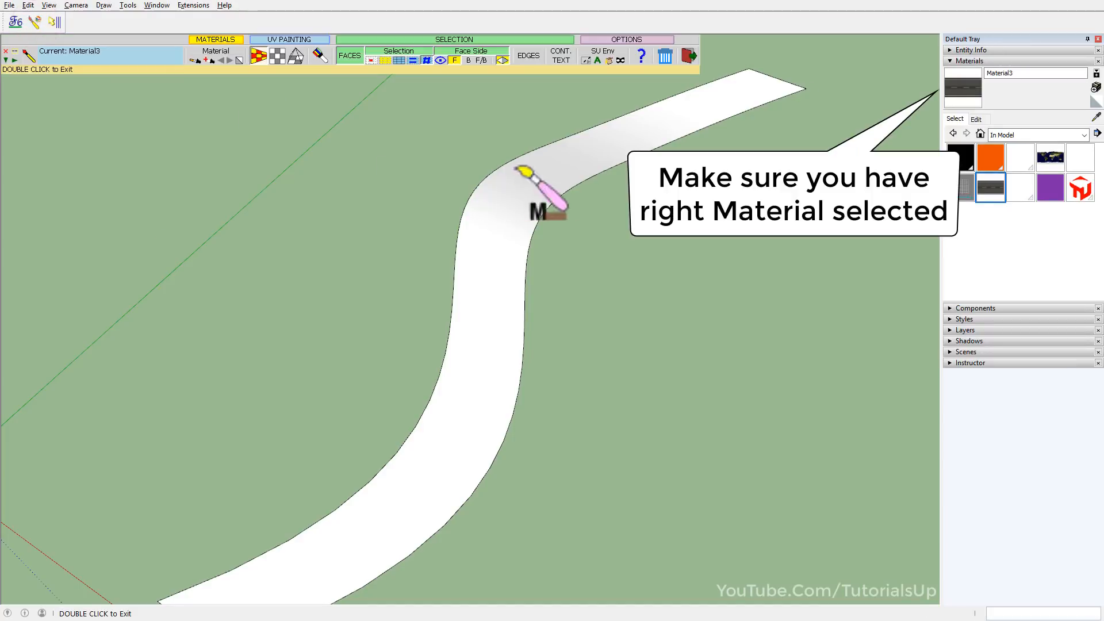
{"action": "scroll", "coordinate": [636, 117], "scroll_direction": "down", "scroll_amount": 3}
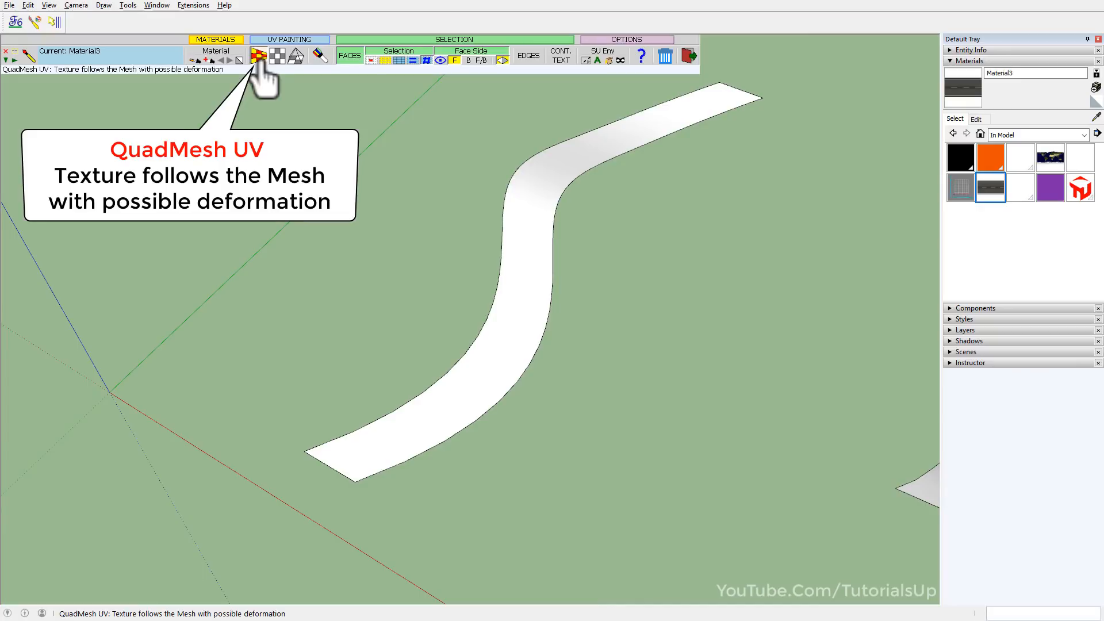
{"action": "left_click", "coordinate": [259, 56]}
{"action": "scroll", "coordinate": [361, 467], "scroll_direction": "up", "scroll_amount": 1}
{"action": "scroll", "coordinate": [361, 466], "scroll_direction": "up", "scroll_amount": 3}
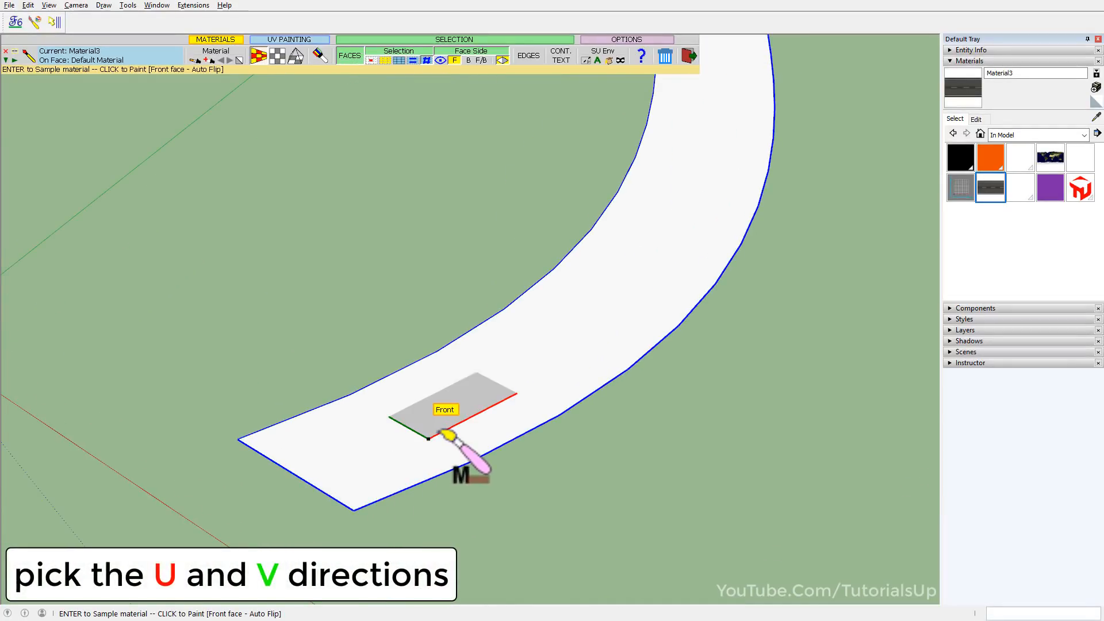
{"action": "left_click", "coordinate": [443, 432]}
{"action": "scroll", "coordinate": [420, 456], "scroll_direction": "down", "scroll_amount": 5}
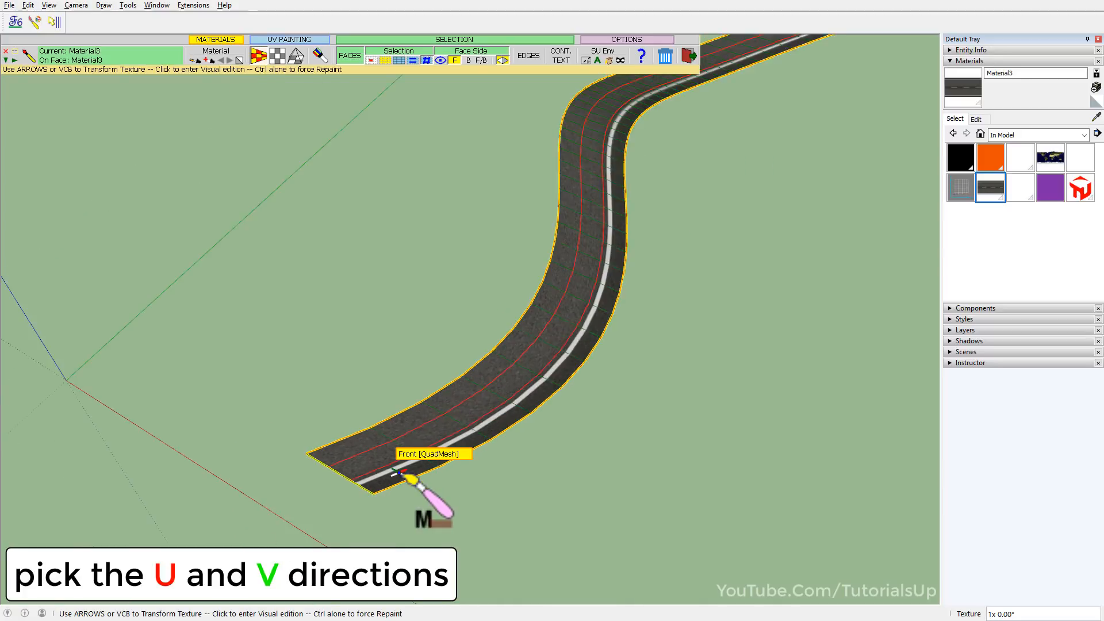
Visually edit the painted road texture, centering its dashed line across the strip and scaling it uniformly to about 0.322x.
{"action": "middle_click_drag", "start_coordinate": [421, 242], "coordinate": [409, 326]}
{"action": "scroll", "coordinate": [430, 294], "scroll_direction": "up", "scroll_amount": 4}
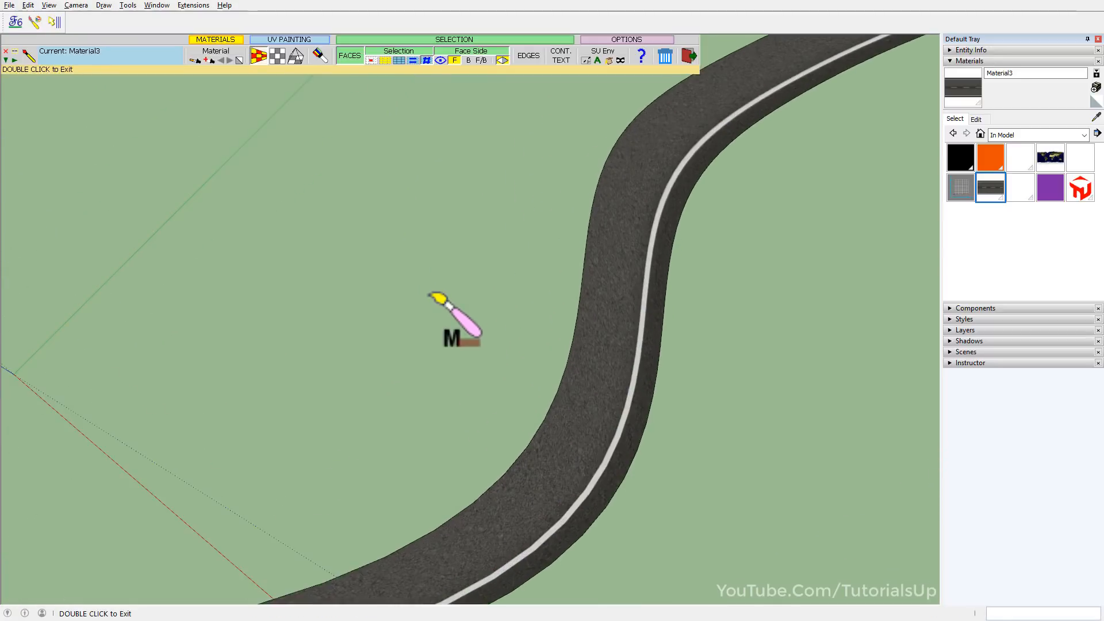
{"action": "scroll", "coordinate": [443, 343], "scroll_direction": "down", "scroll_amount": 3}
{"action": "scroll", "coordinate": [407, 502], "scroll_direction": "up", "scroll_amount": 1}
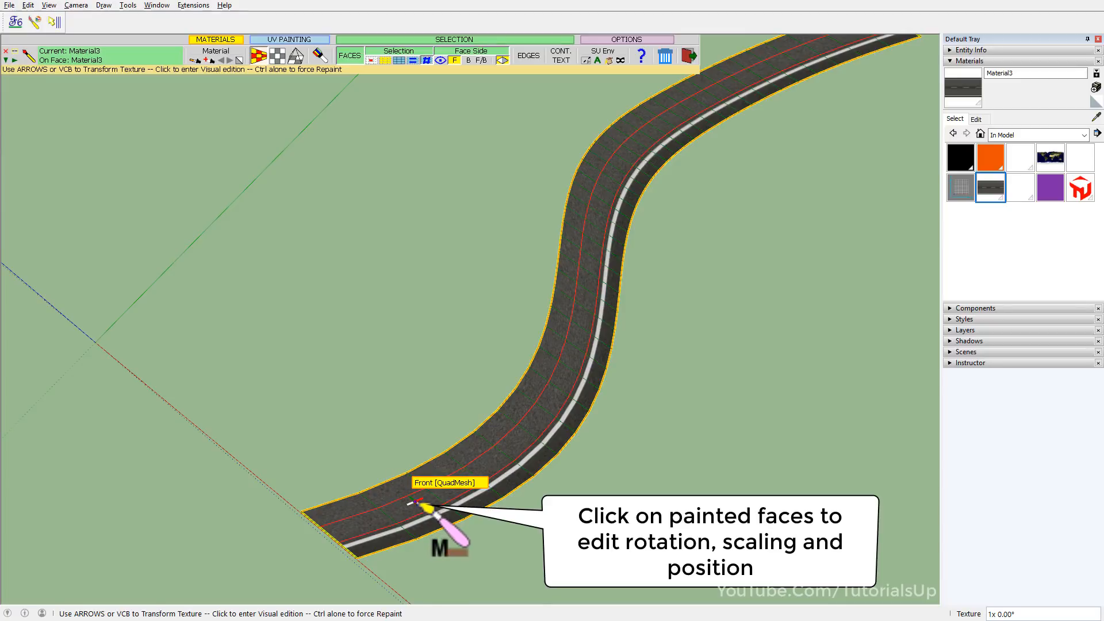
{"action": "left_click", "coordinate": [418, 504]}
{"action": "left_click_drag", "start_coordinate": [429, 514], "coordinate": [490, 553]}
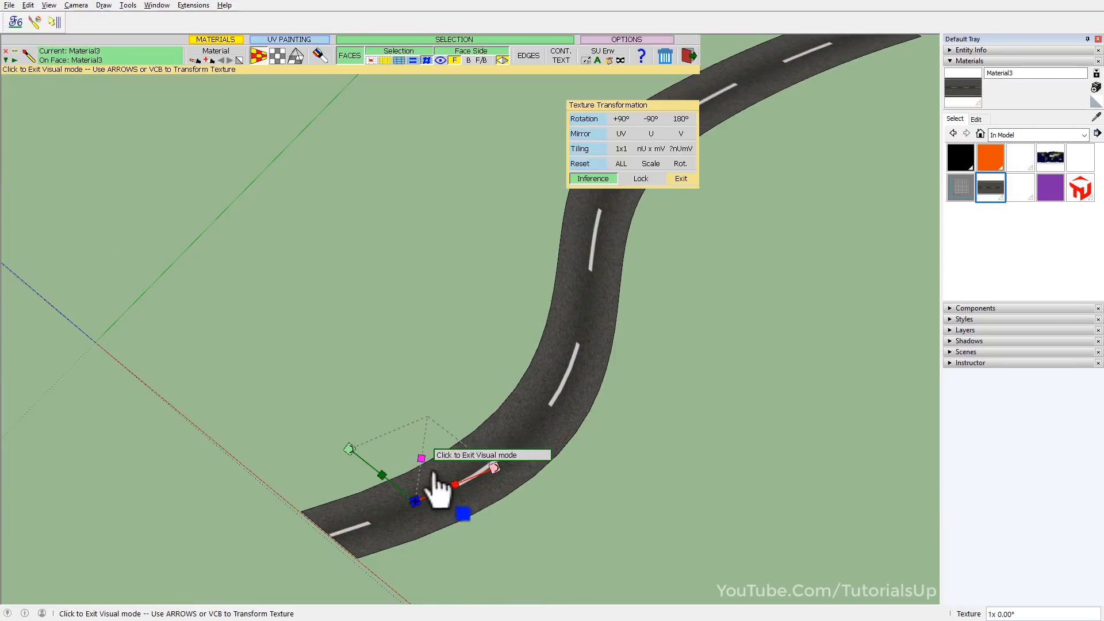
{"action": "left_click_drag", "start_coordinate": [422, 463], "coordinate": [411, 510]}
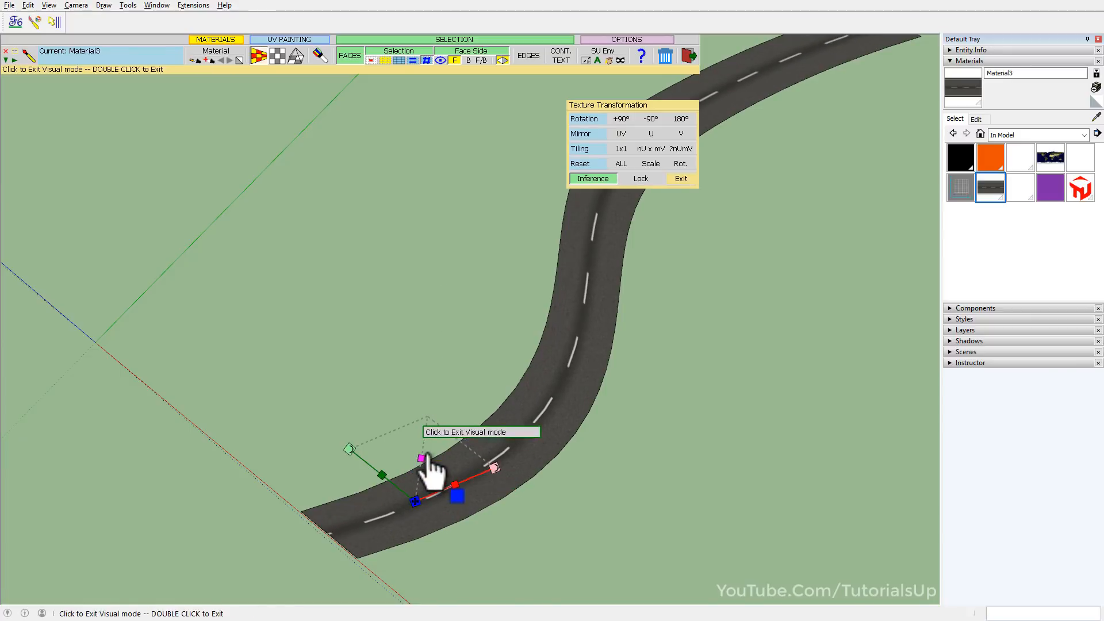
{"action": "left_click_drag", "start_coordinate": [424, 467], "coordinate": [414, 493]}
{"action": "middle_click_drag", "start_coordinate": [414, 492], "coordinate": [548, 287]}
Try stretching the road texture independently along U and V with the visual edit handles.
{"action": "scroll", "coordinate": [548, 288], "scroll_direction": "up", "scroll_amount": 2}
{"action": "scroll", "coordinate": [498, 327], "scroll_direction": "down", "scroll_amount": 2}
{"action": "scroll", "coordinate": [557, 264], "scroll_direction": "down", "scroll_amount": 2}
{"action": "scroll", "coordinate": [389, 547], "scroll_direction": "up", "scroll_amount": 3}
{"action": "left_click_drag", "start_coordinate": [412, 466], "coordinate": [419, 469]}
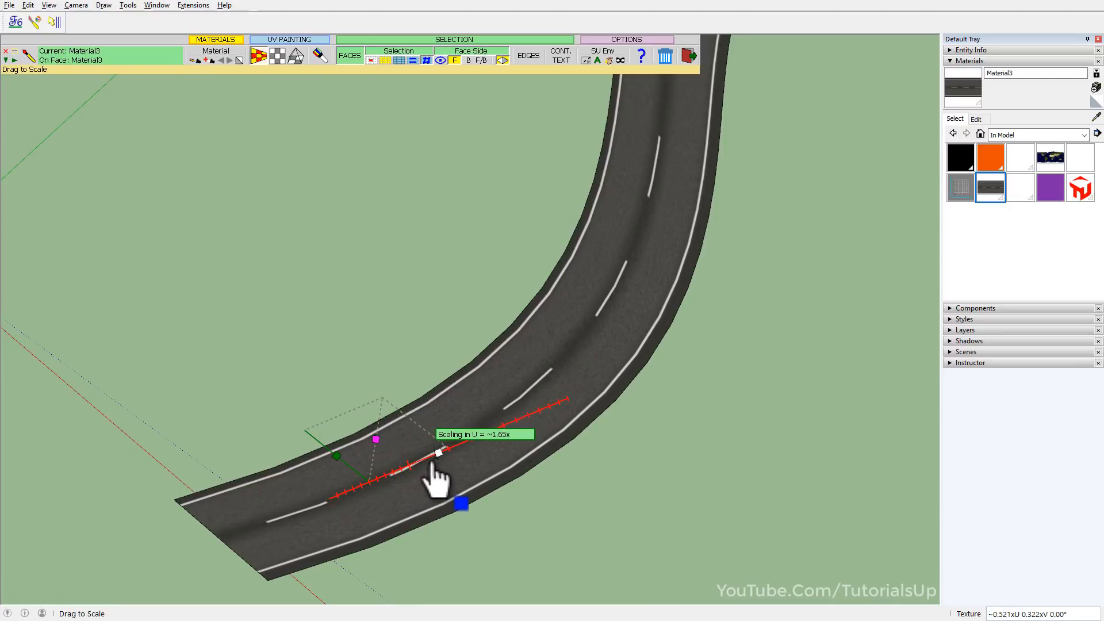
{"action": "left_click_drag", "start_coordinate": [339, 463], "coordinate": [377, 480]}
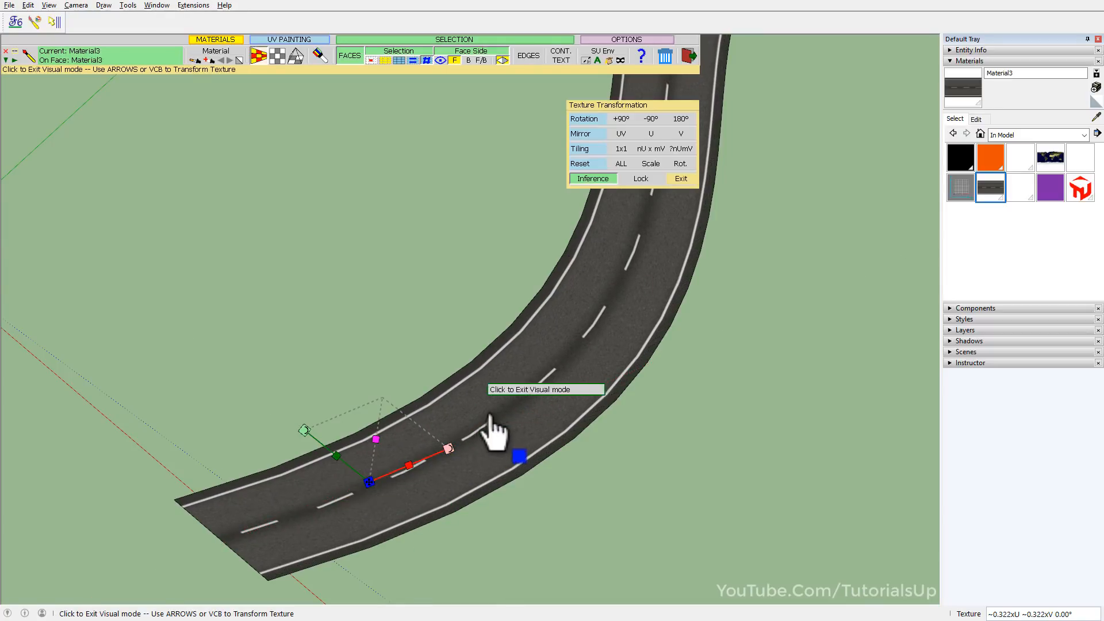
{"action": "left_click_drag", "start_coordinate": [448, 448], "coordinate": [505, 422]}
{"action": "left_click_drag", "start_coordinate": [326, 426], "coordinate": [290, 392]}
Nudge the road texture back and forth along the strip's length to shift the dashed line.
{"action": "middle_click_drag", "start_coordinate": [298, 443], "coordinate": [421, 543]}
{"action": "scroll", "coordinate": [408, 562], "scroll_direction": "up", "scroll_amount": 2}
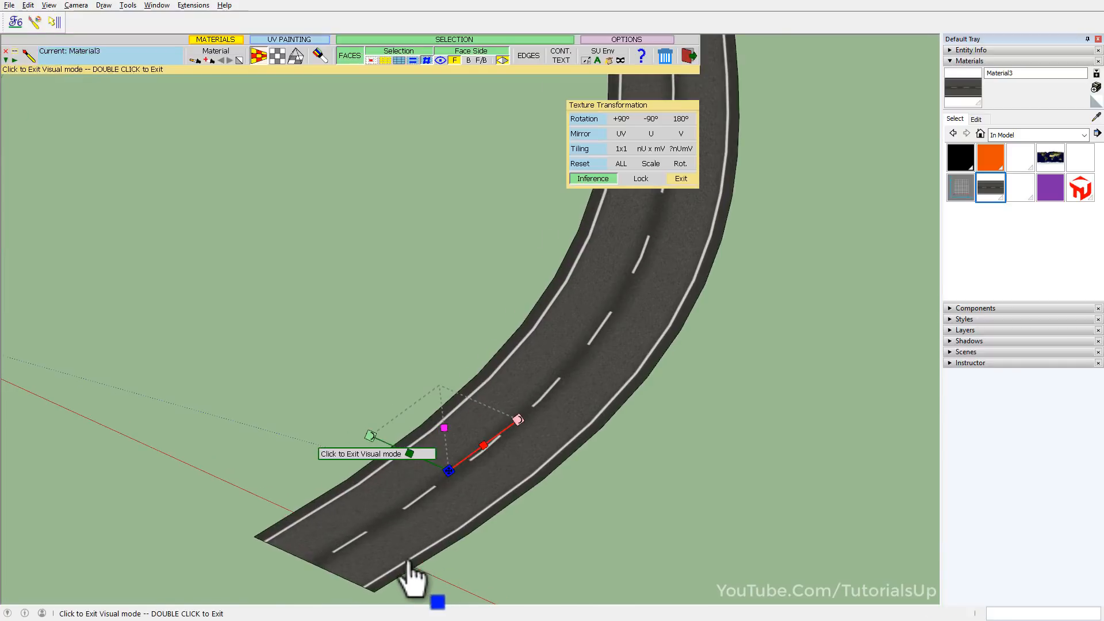
{"action": "scroll", "coordinate": [414, 577], "scroll_direction": "up", "scroll_amount": 4}
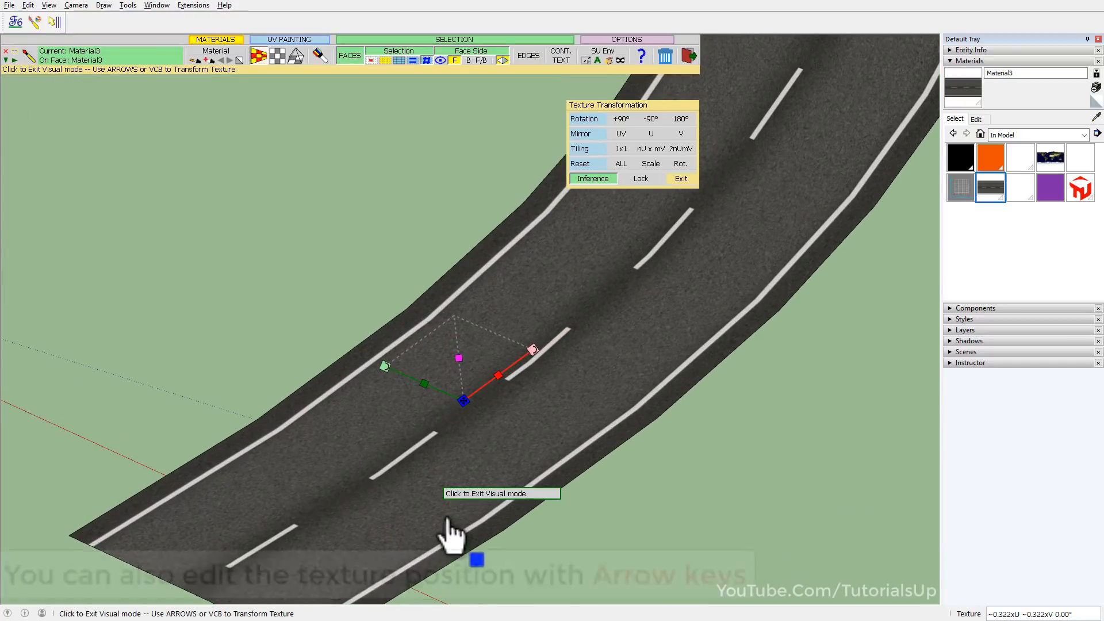
{"action": "scroll", "coordinate": [453, 535], "scroll_direction": "up", "scroll_amount": 1}
{"action": "key", "text": "Right"}
{"action": "key", "text": "Right"}
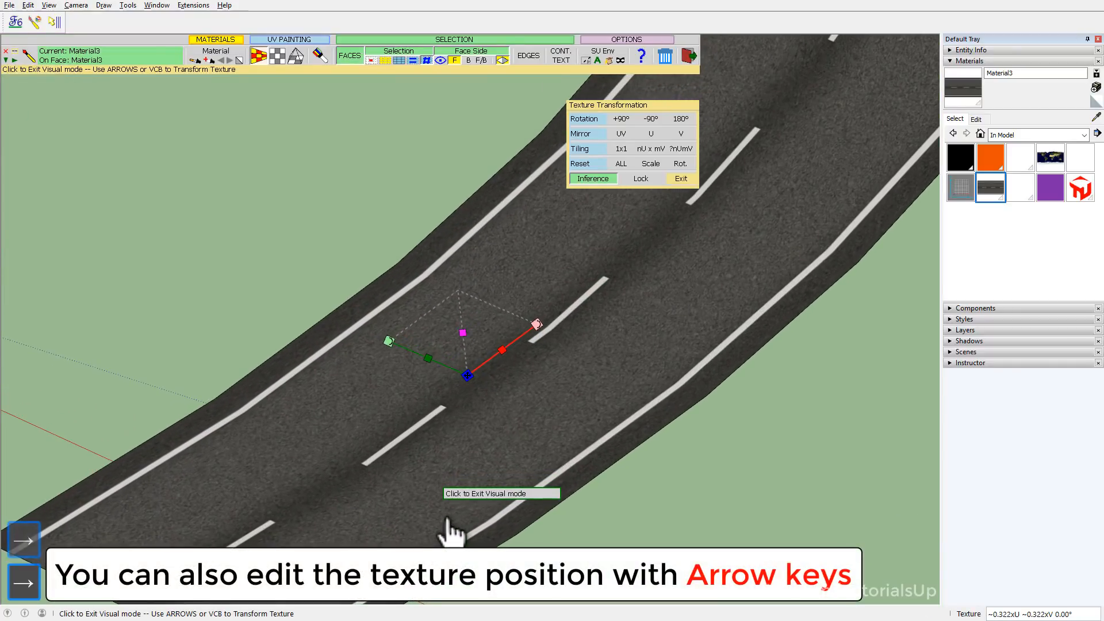
{"action": "key", "text": "Left"}
{"action": "key", "text": "Left"}
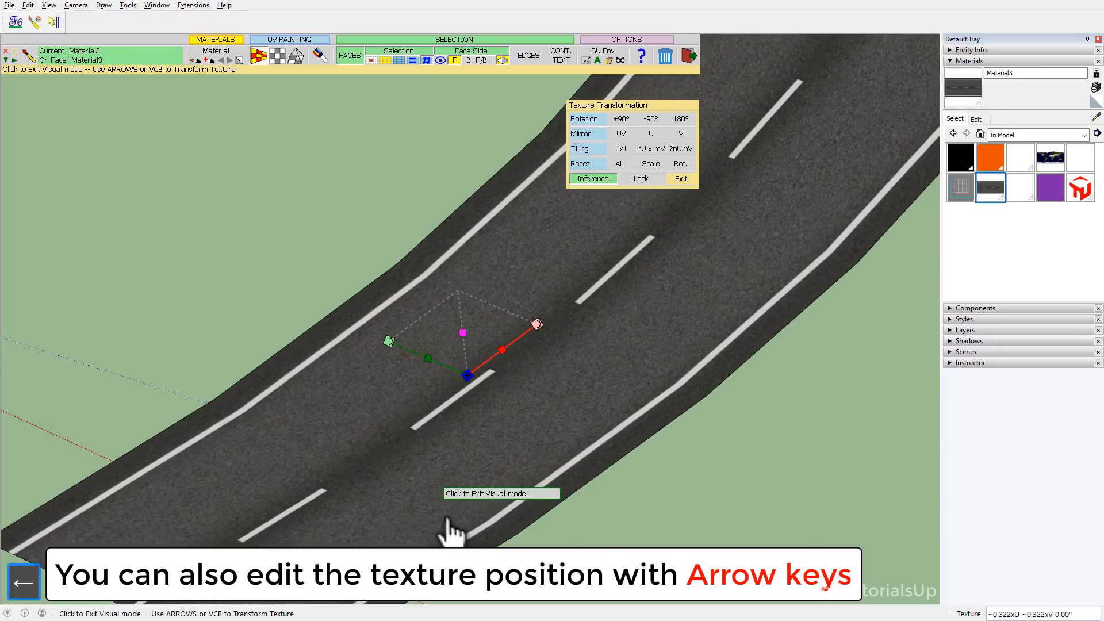
{"action": "key", "text": "Left"}
{"action": "key", "text": "Left"}
{"action": "key", "text": "Left"}
{"action": "key", "text": "Left"}
{"action": "key", "text": "Right"}
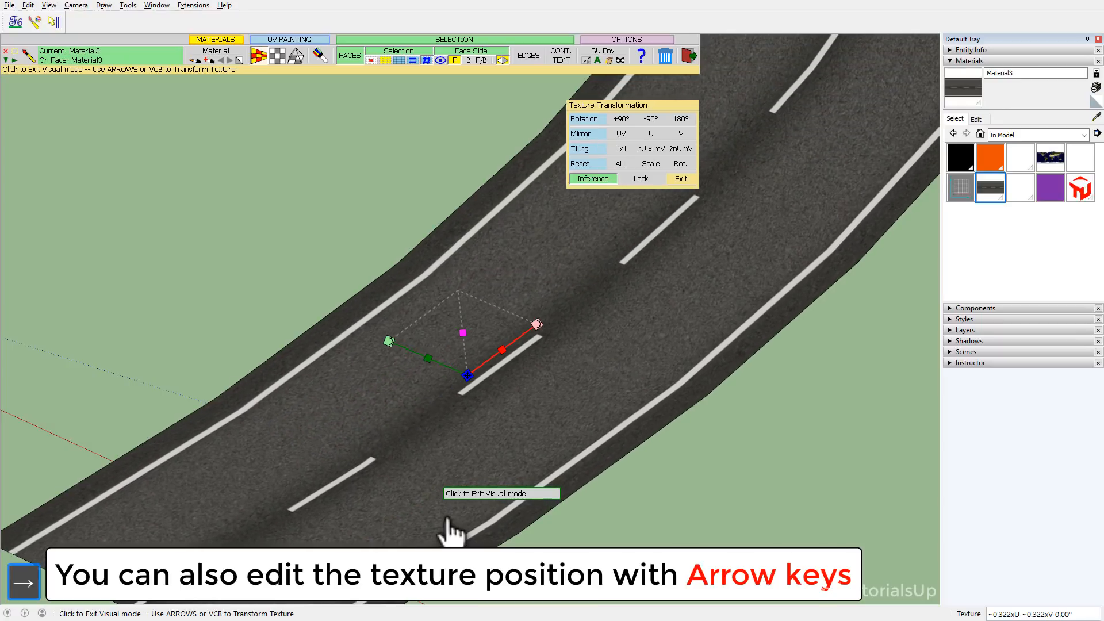
Nudge the road texture across the strip's width in both directions to balance the two edge lines.
{"action": "key", "text": "Up"}
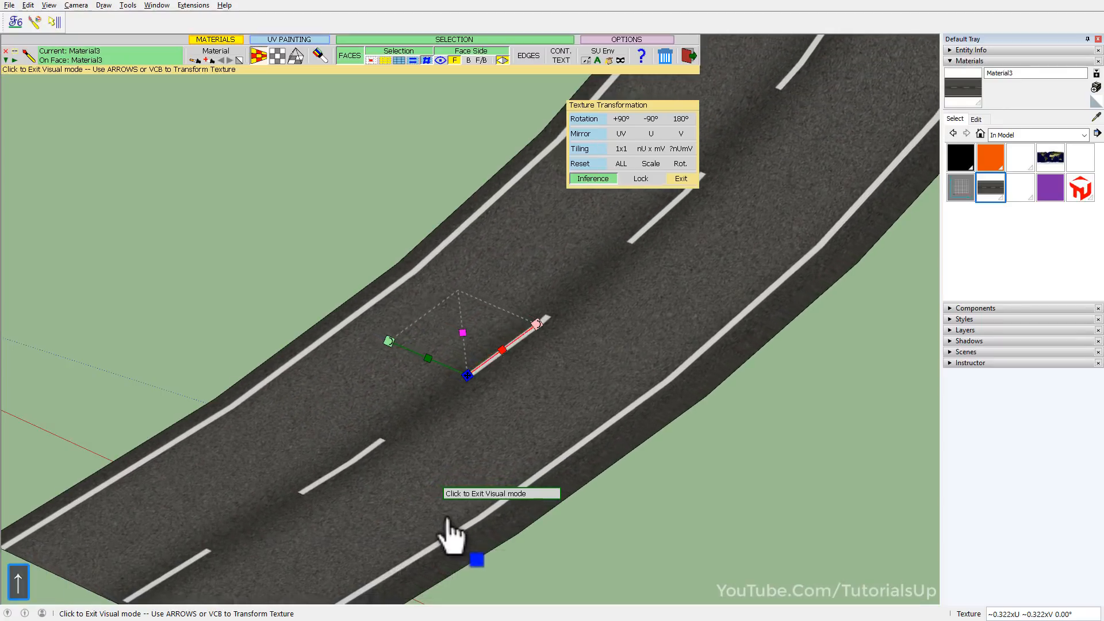
{"action": "key", "text": "Up"}
{"action": "key", "text": "Up"}
{"action": "key", "text": "Up"}
{"action": "key", "text": "Up"}
{"action": "key", "text": "Down"}
{"action": "key", "text": "Down"}
{"action": "key", "text": "Down"}
{"action": "key", "text": "Down"}
{"action": "key", "text": "Down"}
{"action": "key", "text": "Down"}
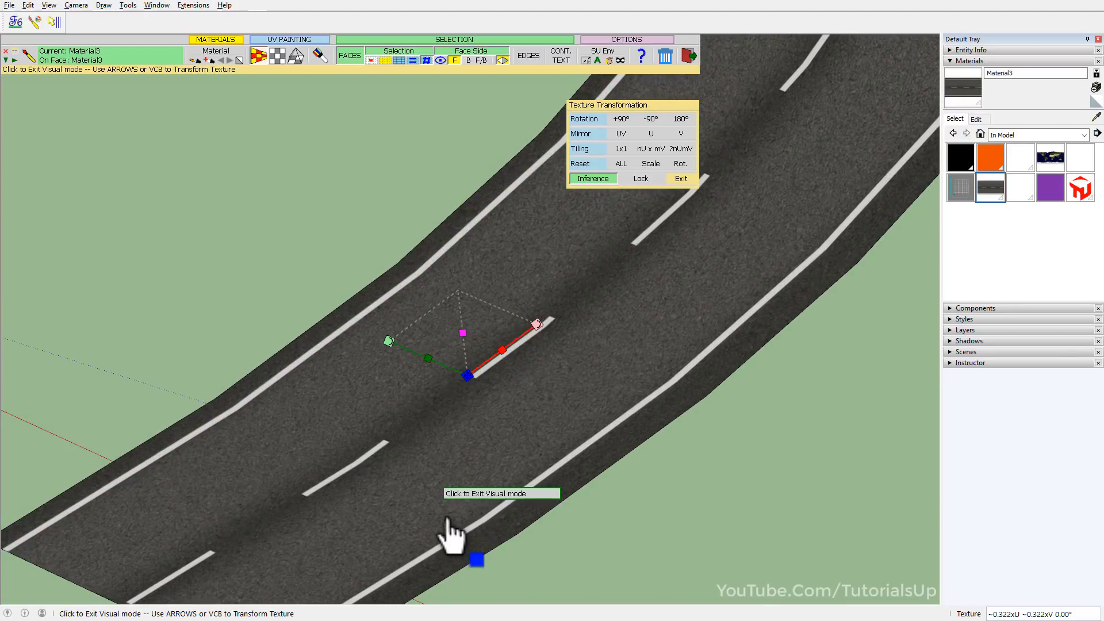
{"action": "key", "text": "Down"}
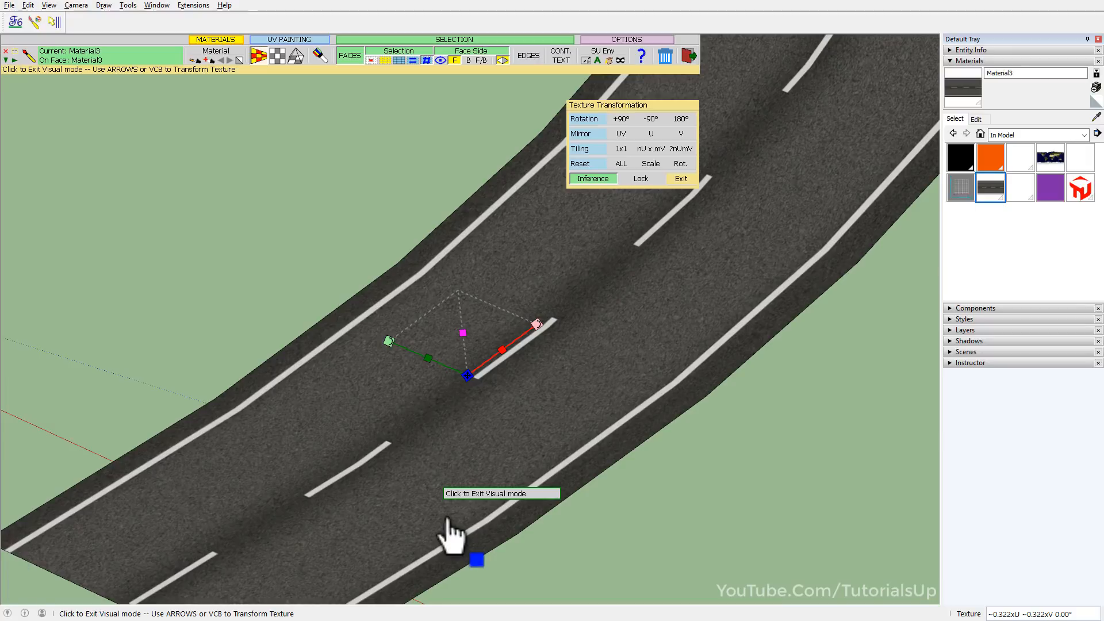
Try small rotations of the road texture and return its rotation to 360°.
{"action": "key", "text": "ctrl"}
{"action": "key", "text": "ctrl+Left"}
{"action": "key", "text": "ctrl+Right"}
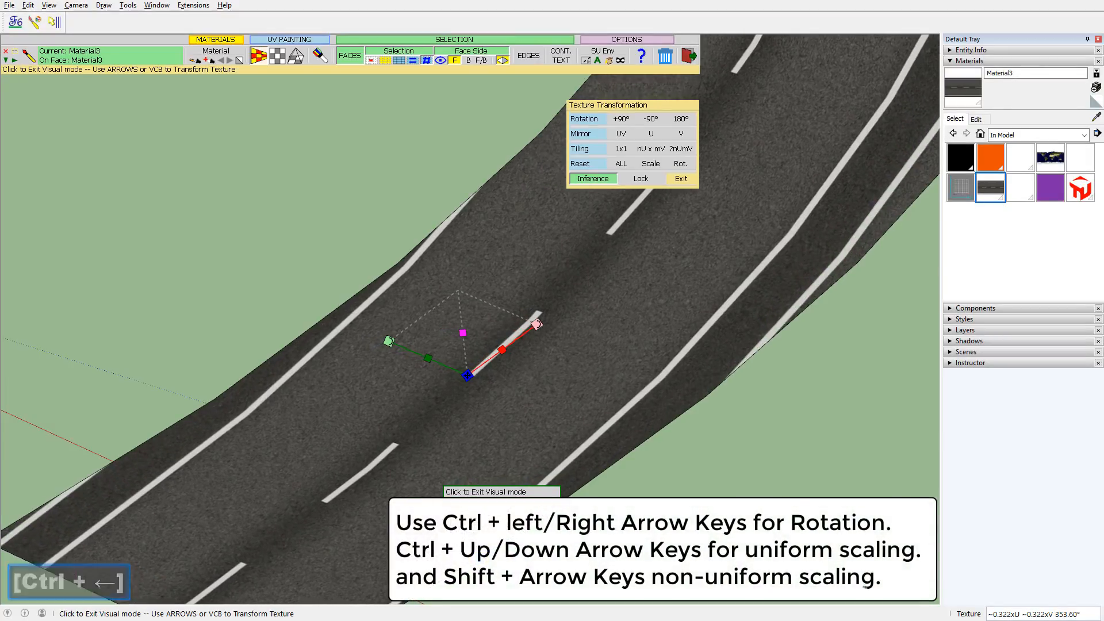
{"action": "key", "text": "ctrl+Right"}
{"action": "key", "text": "ctrl+Right"}
{"action": "key", "text": "ctrl+Right"}
{"action": "key", "text": "ctrl+Right"}
{"action": "key", "text": "ctrl+Right"}
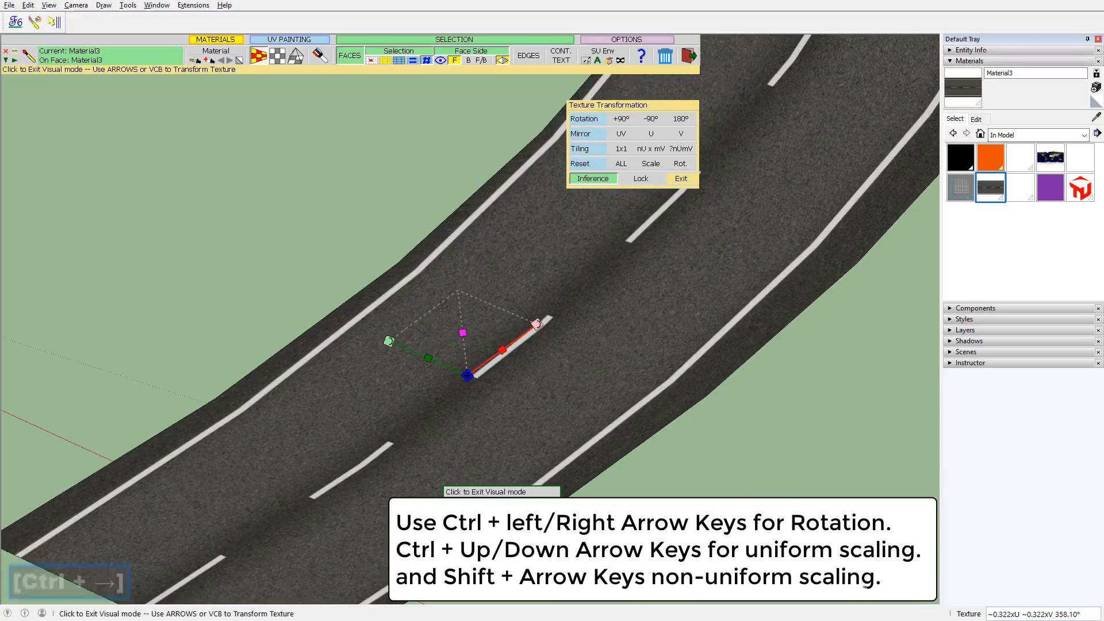
{"action": "scroll", "coordinate": [403, 532], "scroll_direction": "down", "scroll_amount": 7}
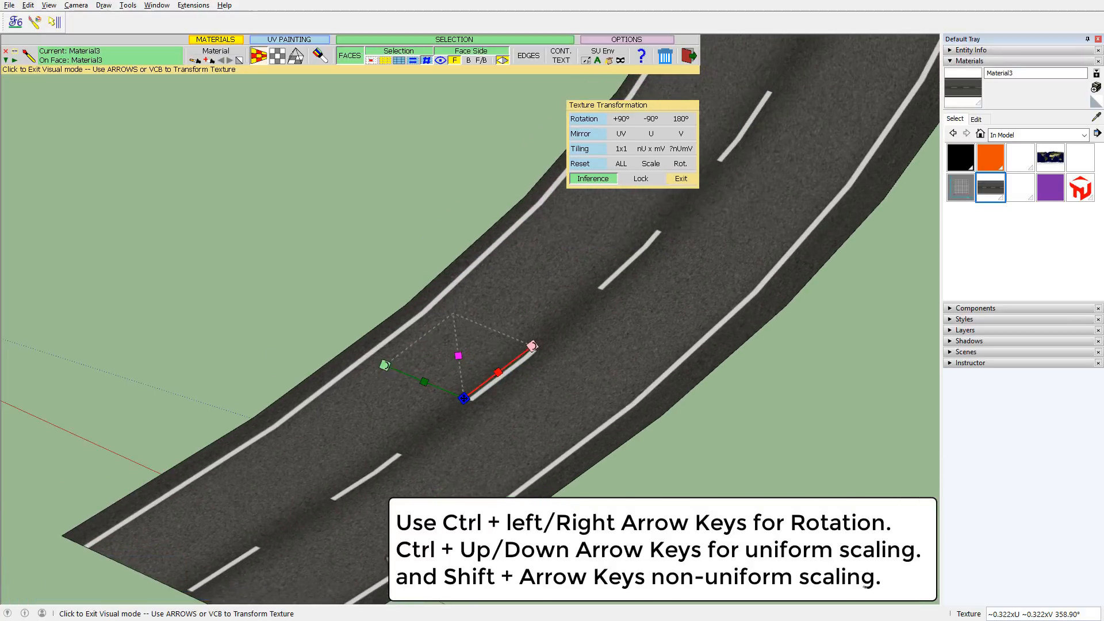
{"action": "scroll", "coordinate": [402, 531], "scroll_direction": "down", "scroll_amount": 8}
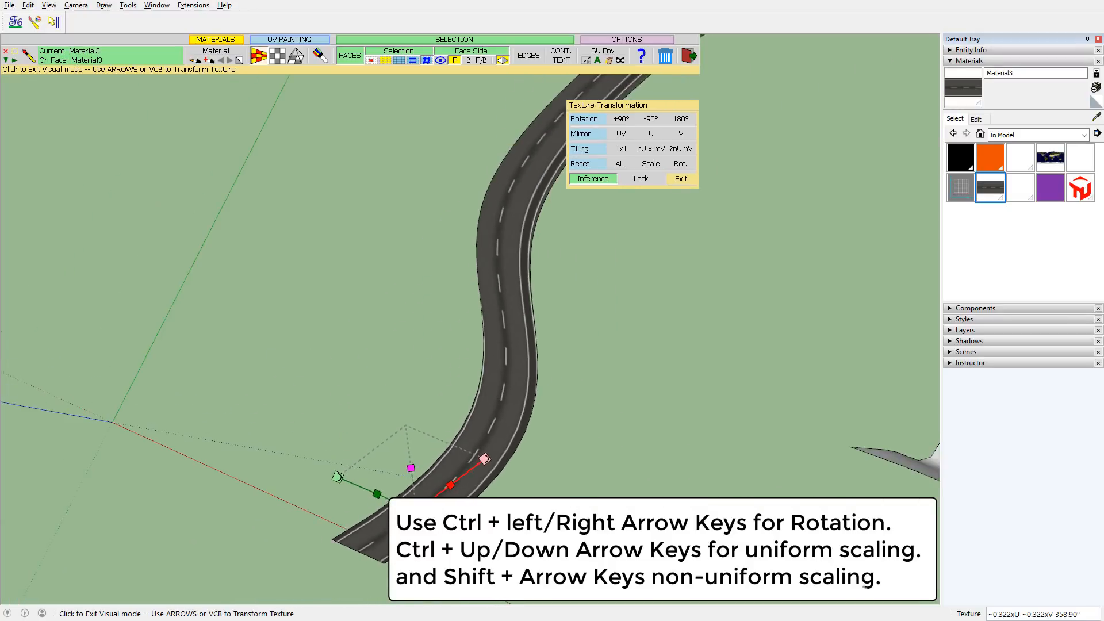
{"action": "key", "text": "ctrl+Right"}
{"action": "key", "text": "ctrl+Right"}
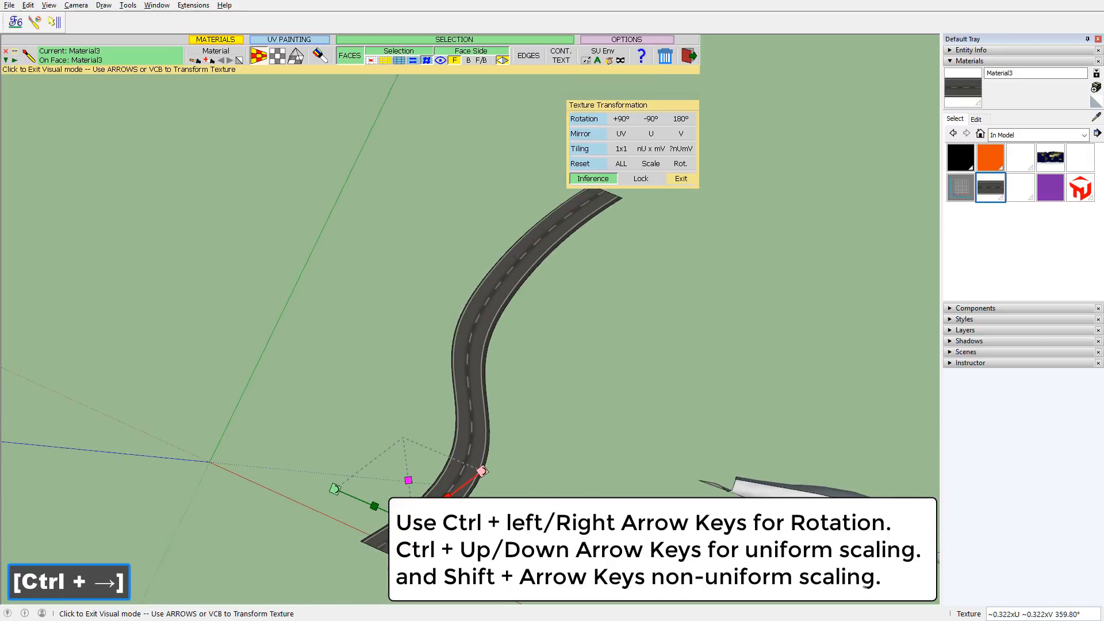
{"action": "key", "text": "ctrl+Right"}
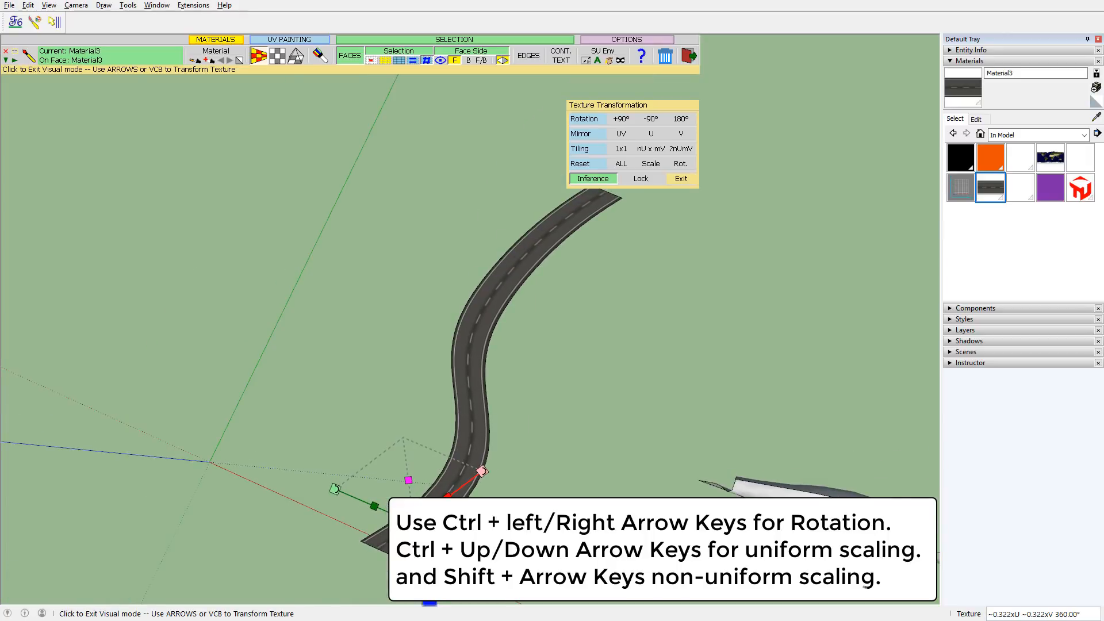
Scale the road texture non-uniformly along V in small increments to about 0.326x.
{"action": "scroll", "coordinate": [384, 582], "scroll_direction": "up", "scroll_amount": 2}
{"action": "scroll", "coordinate": [384, 582], "scroll_direction": "up", "scroll_amount": 5}
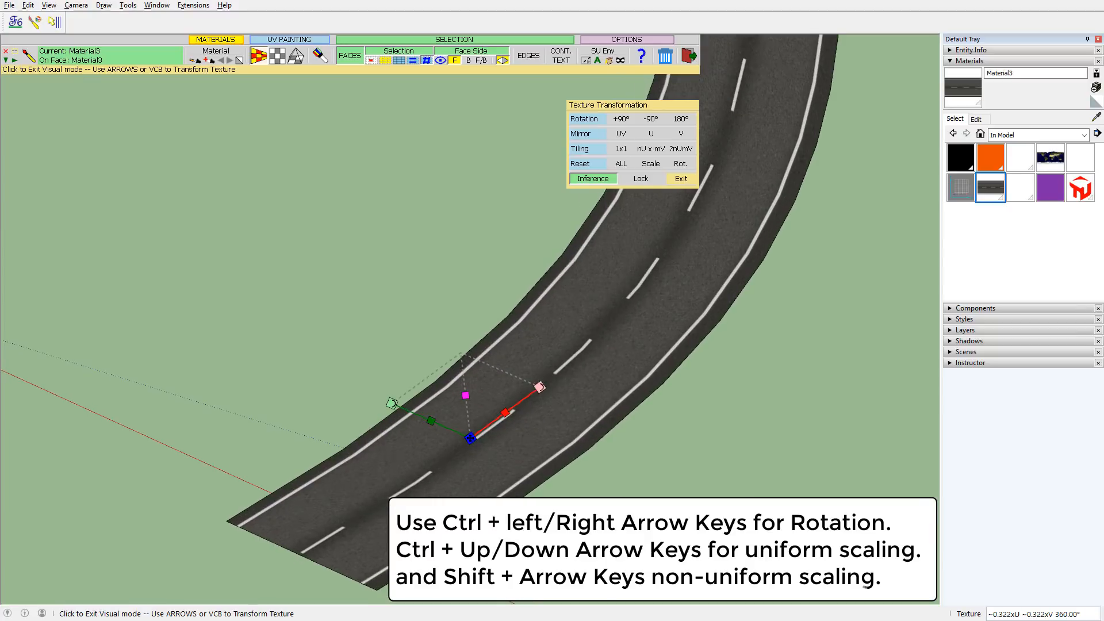
{"action": "key", "text": "shift"}
{"action": "key", "text": "shift+Up"}
{"action": "key", "text": "shift+Up"}
{"action": "key", "text": "shift+Up"}
{"action": "key", "text": "shift+Up"}
{"action": "key", "text": "shift+Up"}
{"action": "key", "text": "shift+Up"}
{"action": "key", "text": "shift+Up"}
{"action": "key", "text": "shift+Up"}
{"action": "key", "text": "shift+Up"}
{"action": "key", "text": "shift+Up"}
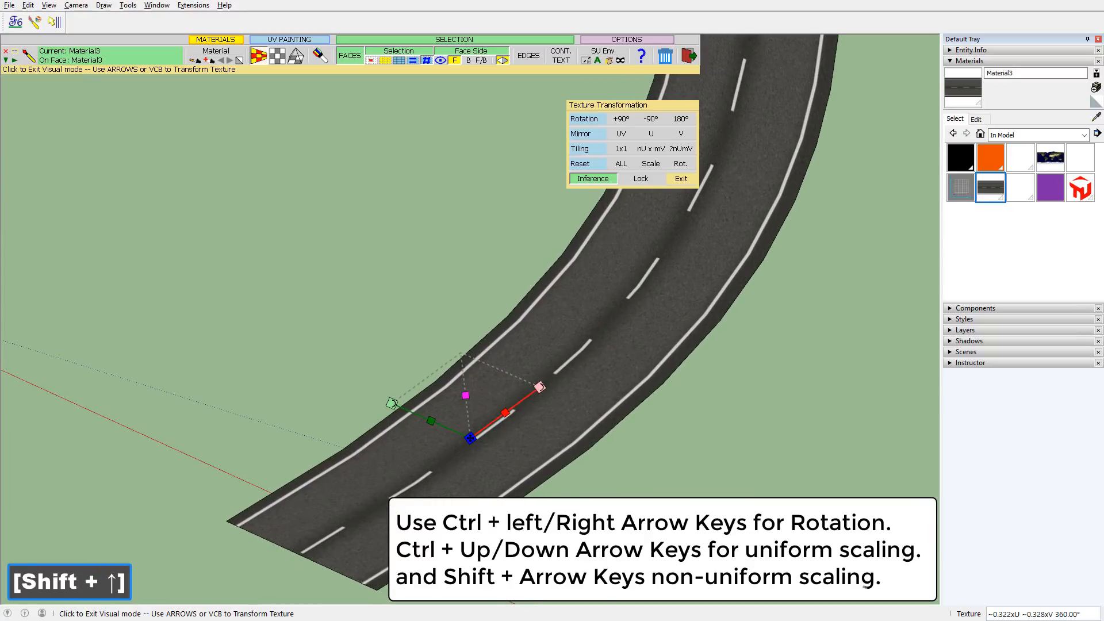
{"action": "key", "text": "shift+Down"}
{"action": "key", "text": "shift+Down"}
{"action": "key", "text": "shift+Down"}
{"action": "key", "text": "shift+Down"}
{"action": "key", "text": "shift+Down"}
{"action": "key", "text": "shift+Down"}
{"action": "key", "text": "shift+Down"}
{"action": "key", "text": "shift+Down"}
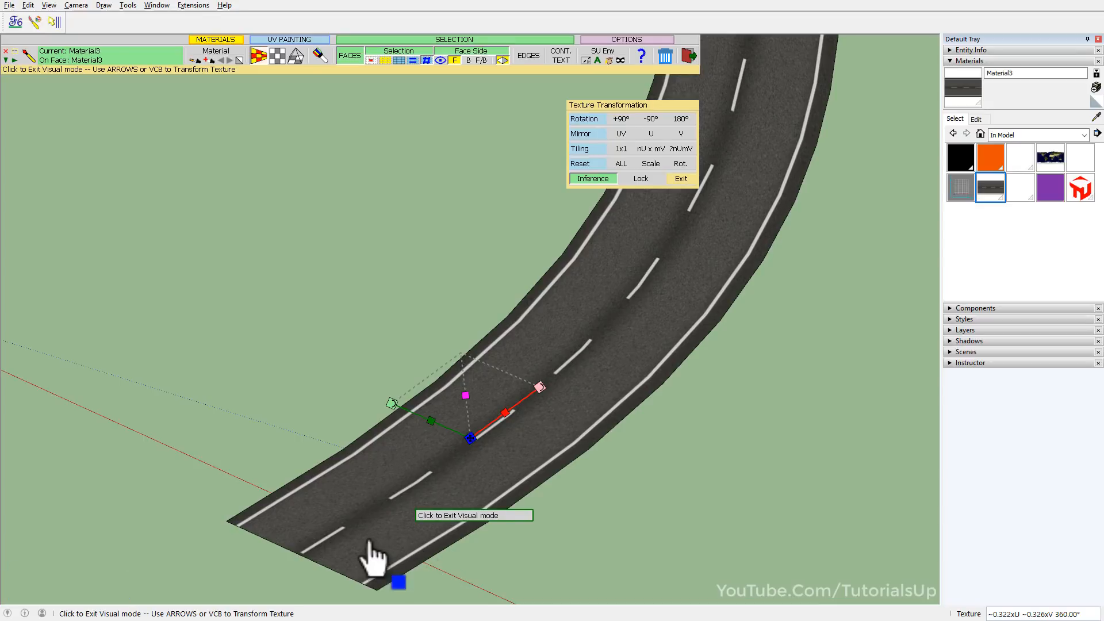
Exit the visual texture edit and nudge the road texture along and across the strip directly in ThruPaint.
{"action": "scroll", "coordinate": [397, 552], "scroll_direction": "down", "scroll_amount": 10}
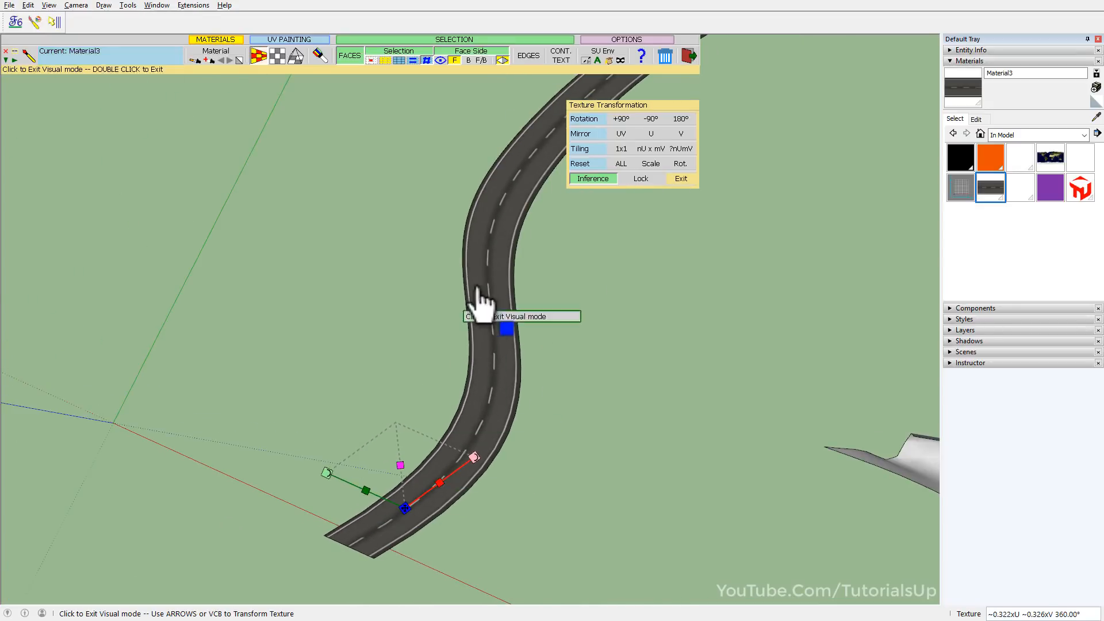
{"action": "left_click", "coordinate": [494, 290]}
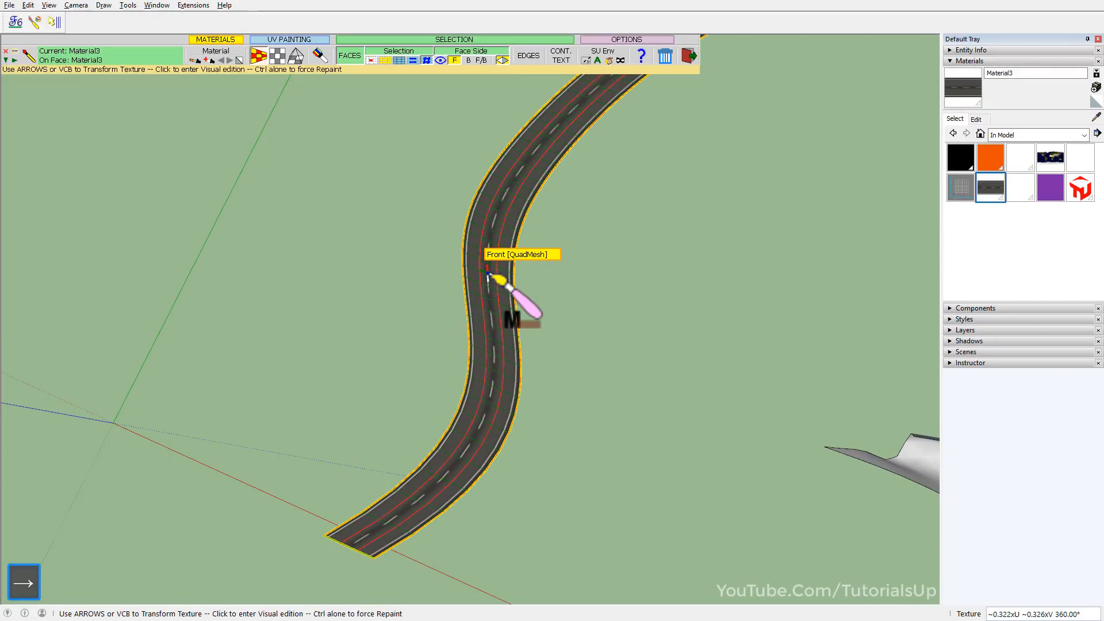
{"action": "key", "text": "Right"}
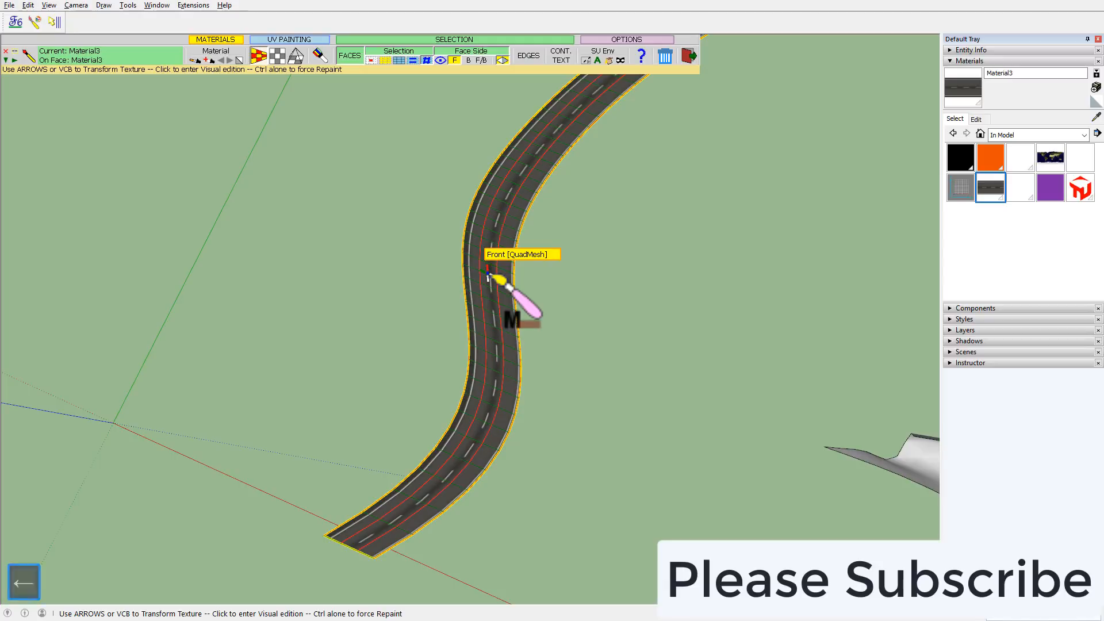
{"action": "key", "text": "Right"}
{"action": "key", "text": "Up"}
{"action": "key", "text": "Up"}
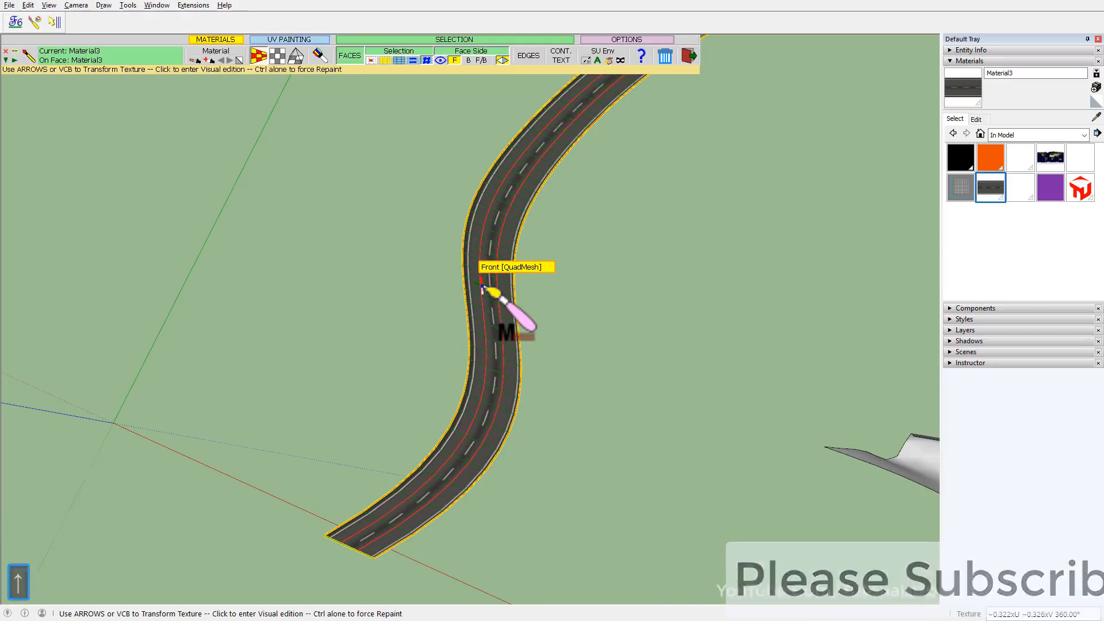
Enter the visual texture edit beside the road's dashed centre line and scale the texture along U to about 0.329x.
{"action": "left_click", "coordinate": [487, 284]}
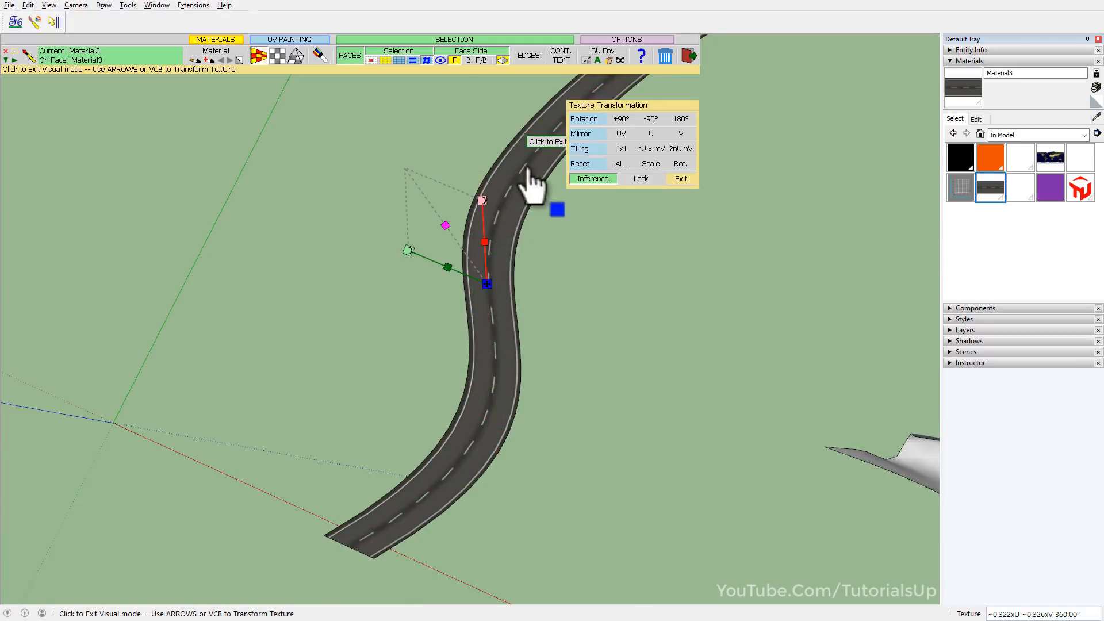
{"action": "scroll", "coordinate": [501, 291], "scroll_direction": "up", "scroll_amount": 5}
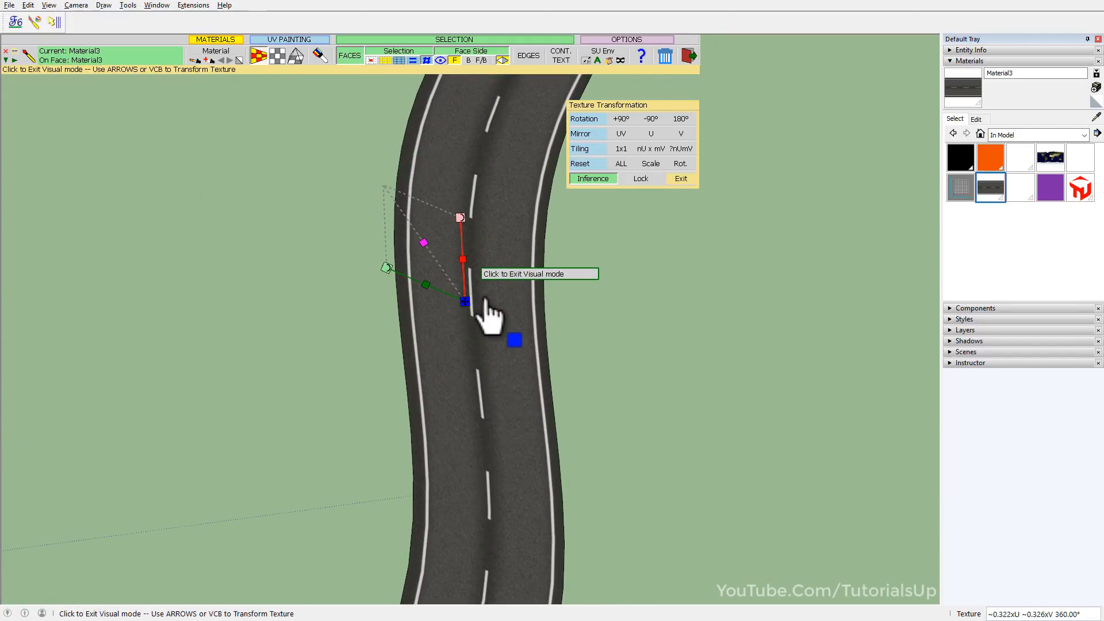
{"action": "key", "text": "shift"}
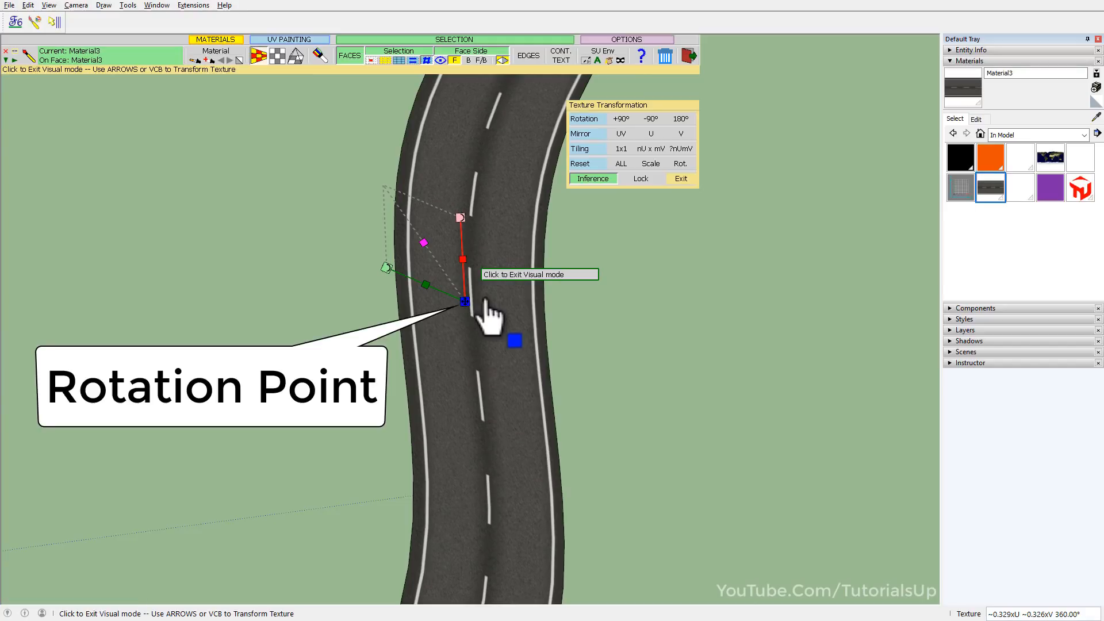
Rotate the road texture in small increments about the picked rotation point, ending at 0.20°.
{"action": "key", "text": "ctrl+Left"}
{"action": "key", "text": "ctrl+Right"}
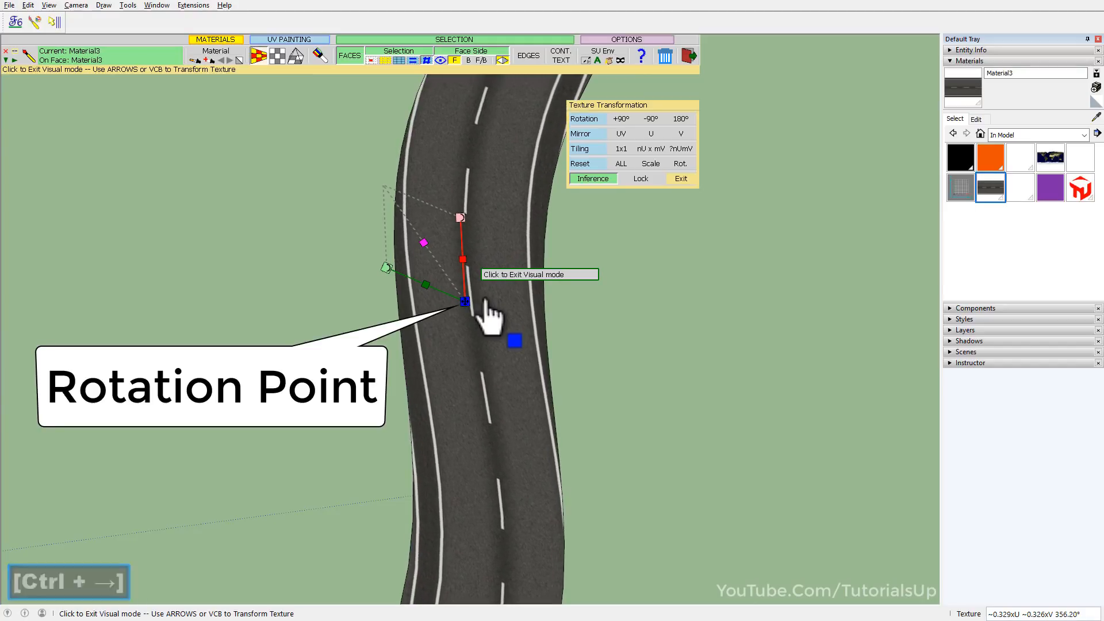
{"action": "scroll", "coordinate": [454, 440], "scroll_direction": "down", "scroll_amount": 5}
{"action": "key", "text": "ctrl+Right"}
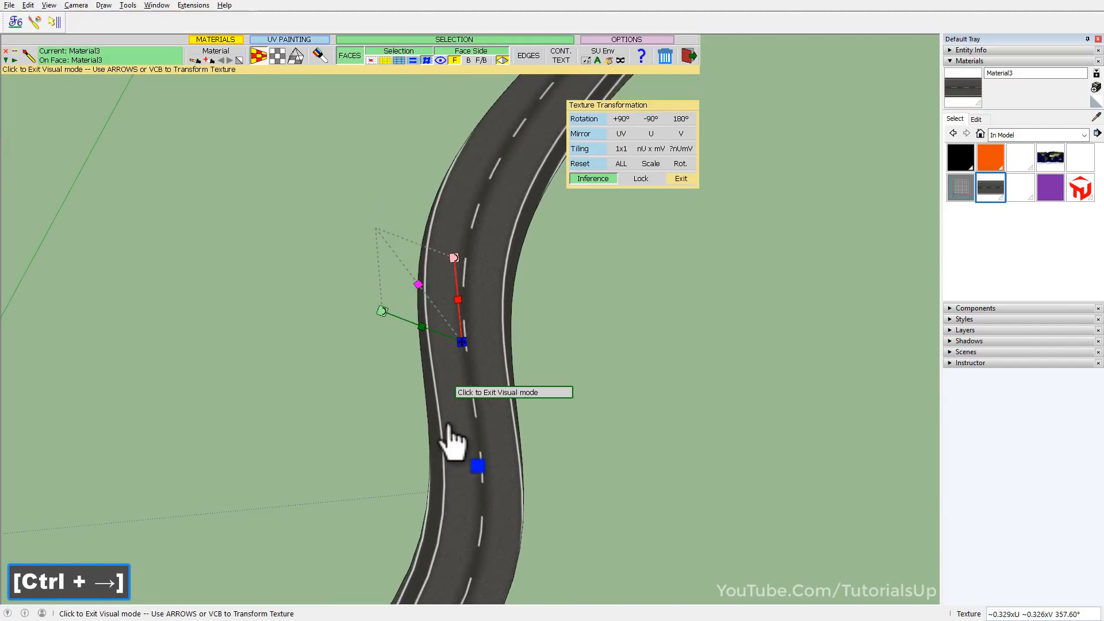
{"action": "scroll", "coordinate": [451, 433], "scroll_direction": "down", "scroll_amount": 3}
{"action": "key", "text": "ctrl+Right"}
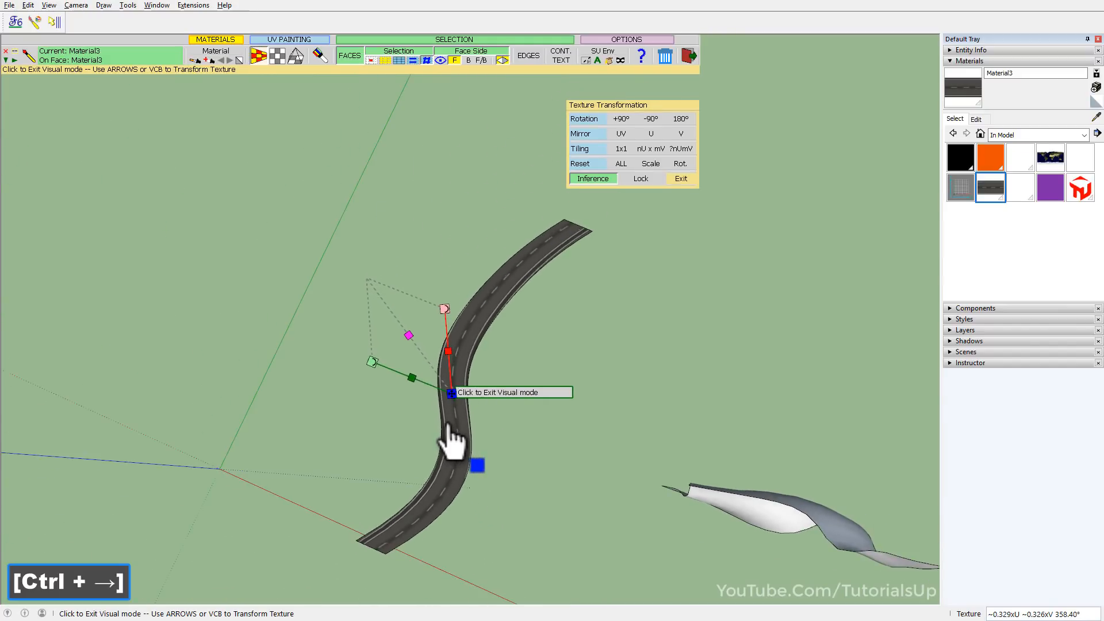
{"action": "key", "text": "ctrl+Right"}
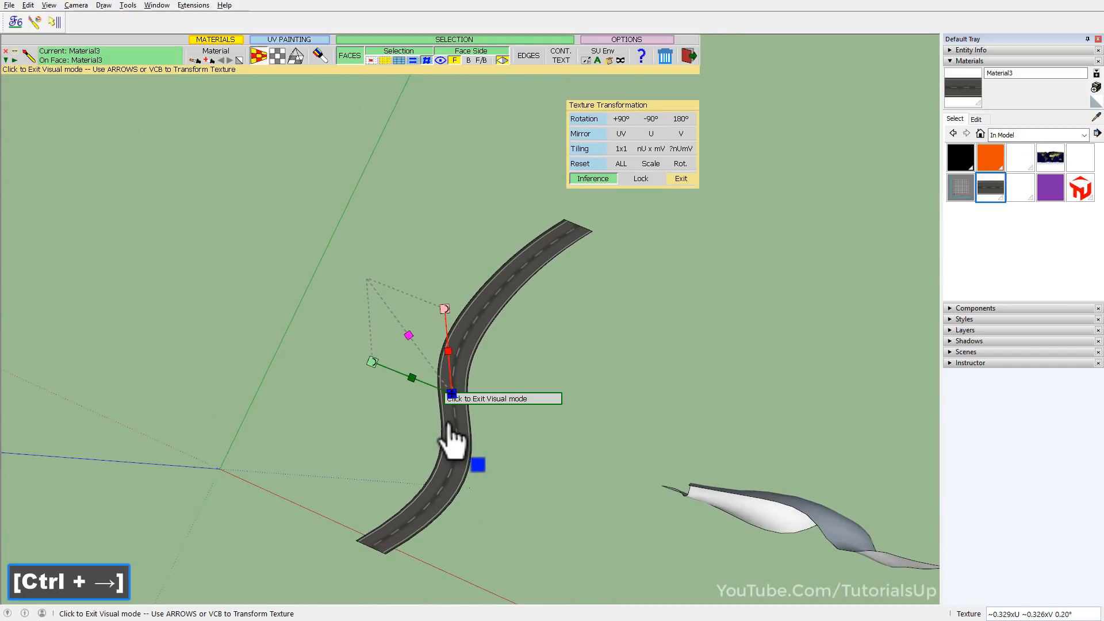
{"action": "key", "text": "ctrl"}
Exit the visual texture edit of the road and leave ThruPaint.
{"action": "scroll", "coordinate": [452, 423], "scroll_direction": "up", "scroll_amount": 2}
{"action": "middle_click_drag", "start_coordinate": [453, 418], "coordinate": [387, 259]}
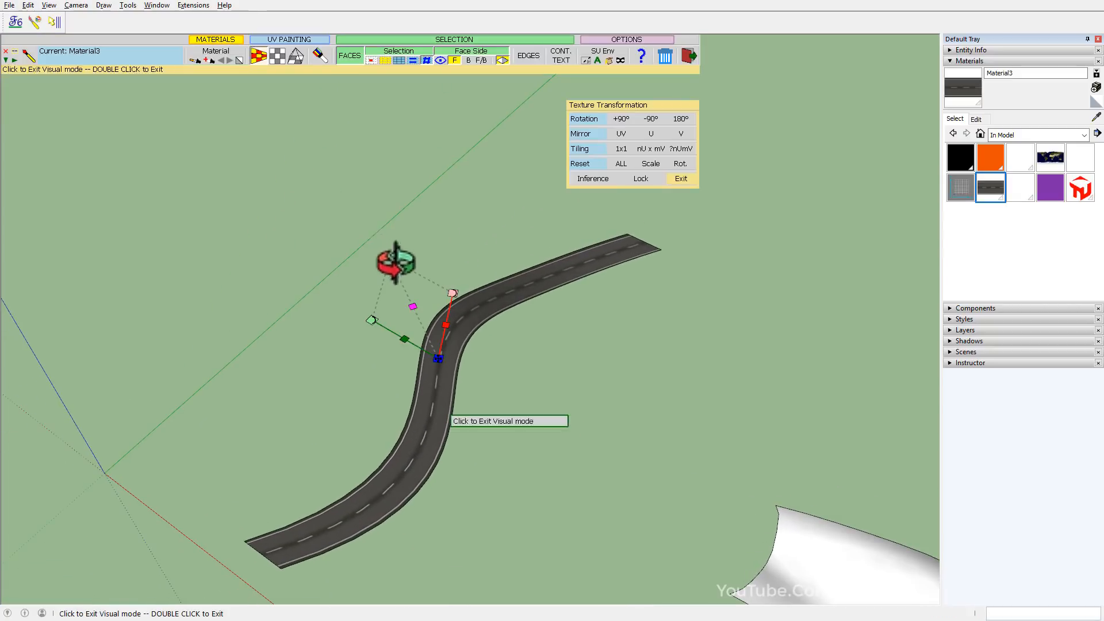
{"action": "left_click", "coordinate": [459, 207]}
{"action": "key", "text": "space"}
Display the hidden geometry on the white curved surface beside the road.
{"action": "mouse_move", "coordinate": [368, 328]}
{"action": "middle_mouse_down"}
{"action": "mouse_move", "coordinate": [506, 225]}
{"action": "mouse_move", "coordinate": [599, 318]}
{"action": "middle_mouse_up"}
{"action": "mouse_move", "coordinate": [547, 395]}
{"action": "middle_mouse_down", "text": "shift"}
{"action": "mouse_move", "coordinate": [510, 466]}
{"action": "mouse_move", "coordinate": [513, 305]}
{"action": "mouse_move", "coordinate": [574, 180]}
{"action": "mouse_move", "coordinate": [397, 162]}
{"action": "mouse_move", "coordinate": [457, 415]}
{"action": "middle_mouse_up", "text": "shift"}
{"action": "scroll", "coordinate": [457, 415], "scroll_direction": "down", "scroll_amount": 4}
{"action": "middle_click_drag", "start_coordinate": [741, 406], "coordinate": [533, 354], "text": "shift"}
{"action": "scroll", "coordinate": [514, 435], "scroll_direction": "up", "scroll_amount": 6}
{"action": "key", "text": "alt+q"}
{"action": "middle_click_drag", "start_coordinate": [406, 336], "coordinate": [643, 336]}
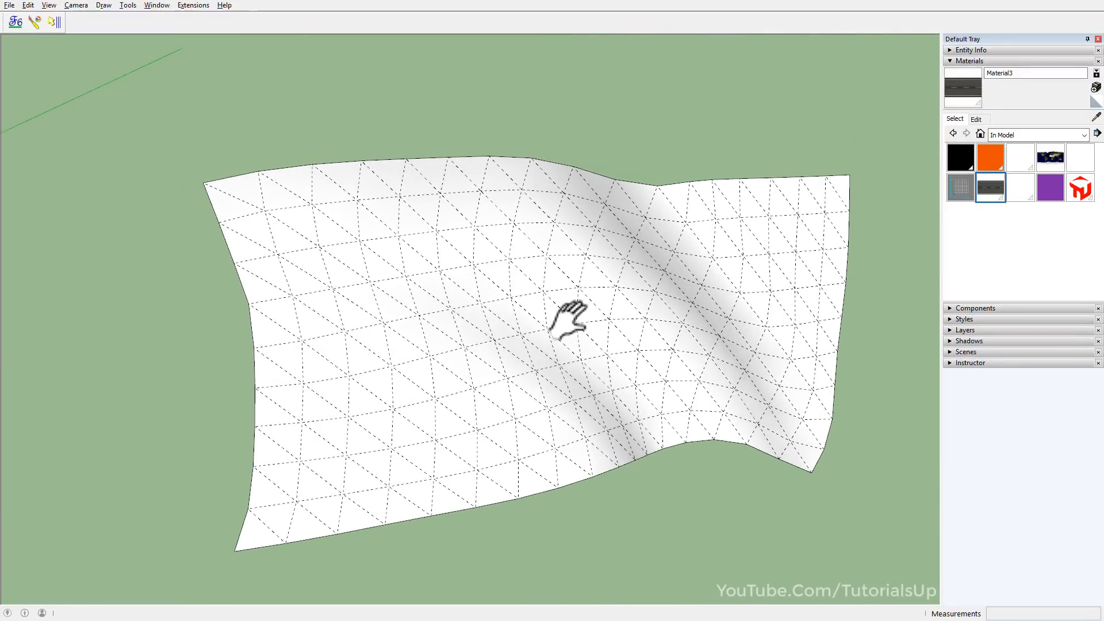
{"action": "middle_click_drag", "start_coordinate": [573, 323], "coordinate": [532, 316], "text": "shift"}
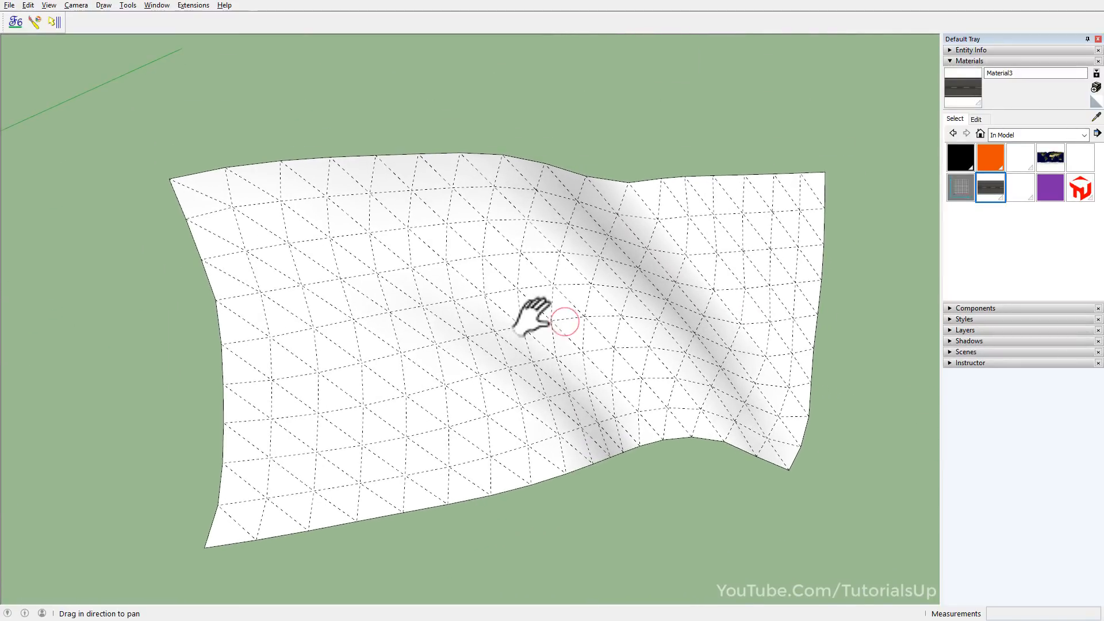
Paint the curved quad-mesh surface with the grid material Material2 using ThruPaint.
{"action": "left_click", "coordinate": [961, 187]}
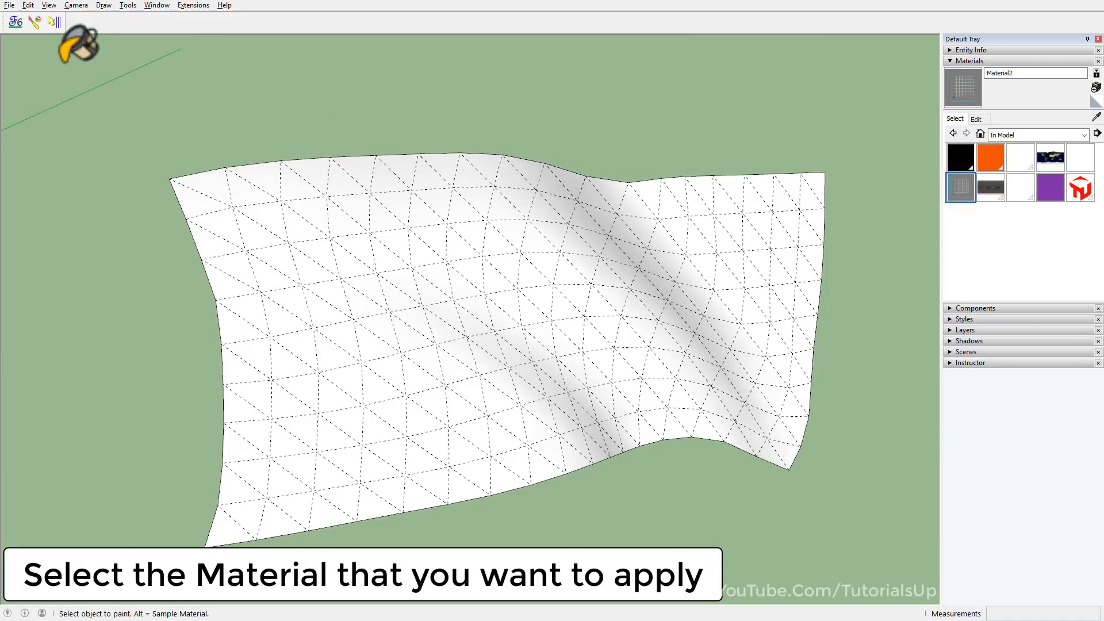
{"action": "left_click", "coordinate": [34, 24]}
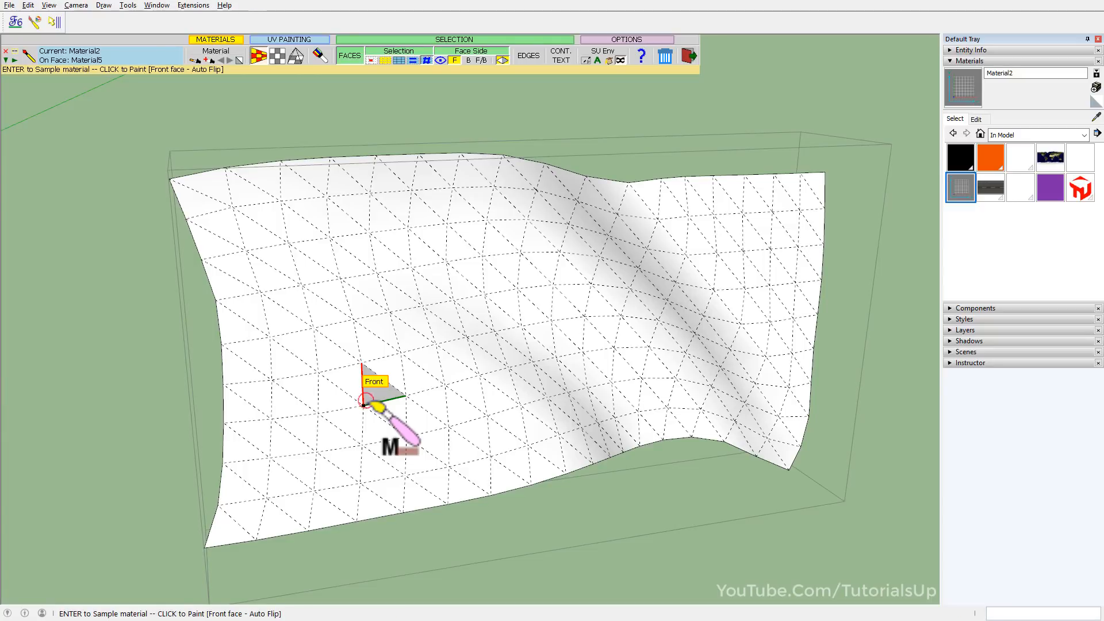
{"action": "left_click", "coordinate": [364, 401]}
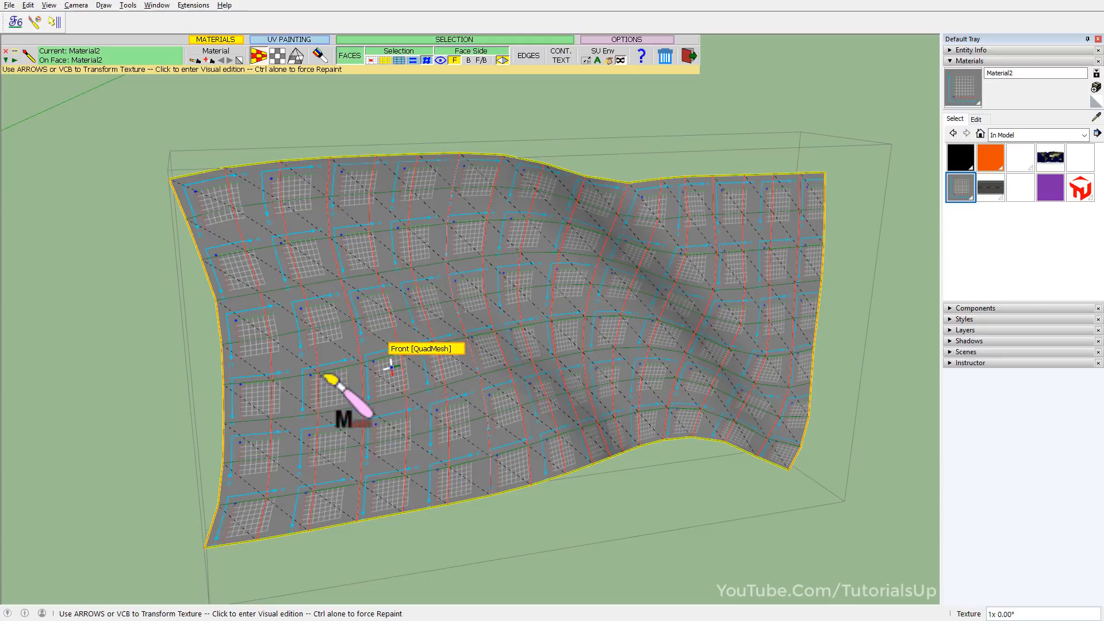
Enter the visual texture edit on the curved surface, move the Texture Transformation palette aside, and apply 1x1 tiling.
{"action": "left_click", "coordinate": [387, 336]}
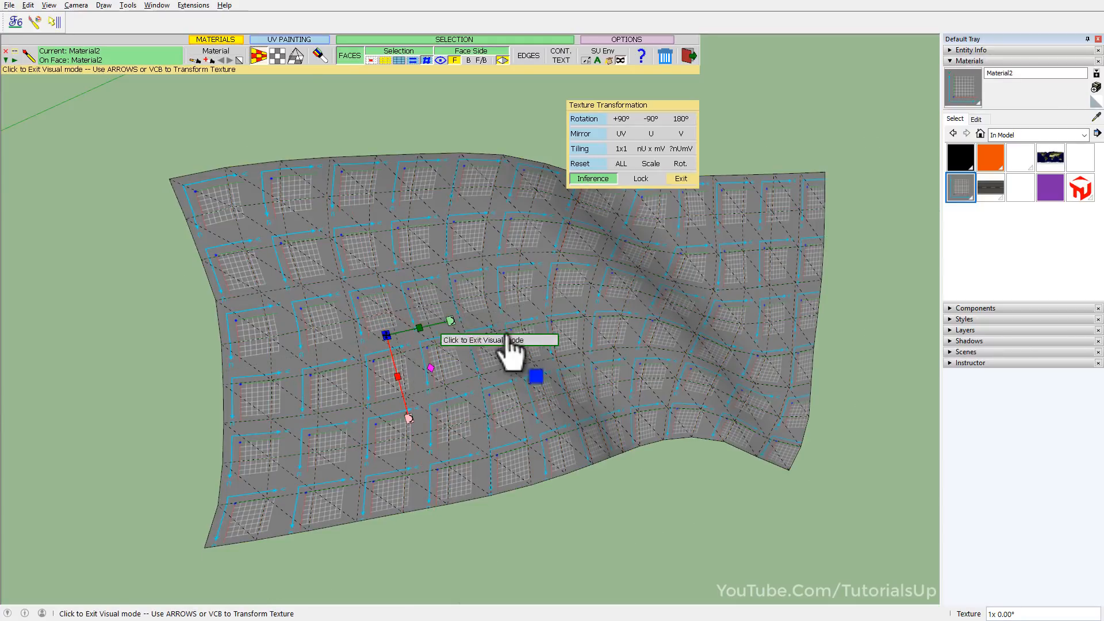
{"action": "left_click_drag", "start_coordinate": [622, 107], "coordinate": [765, 52]}
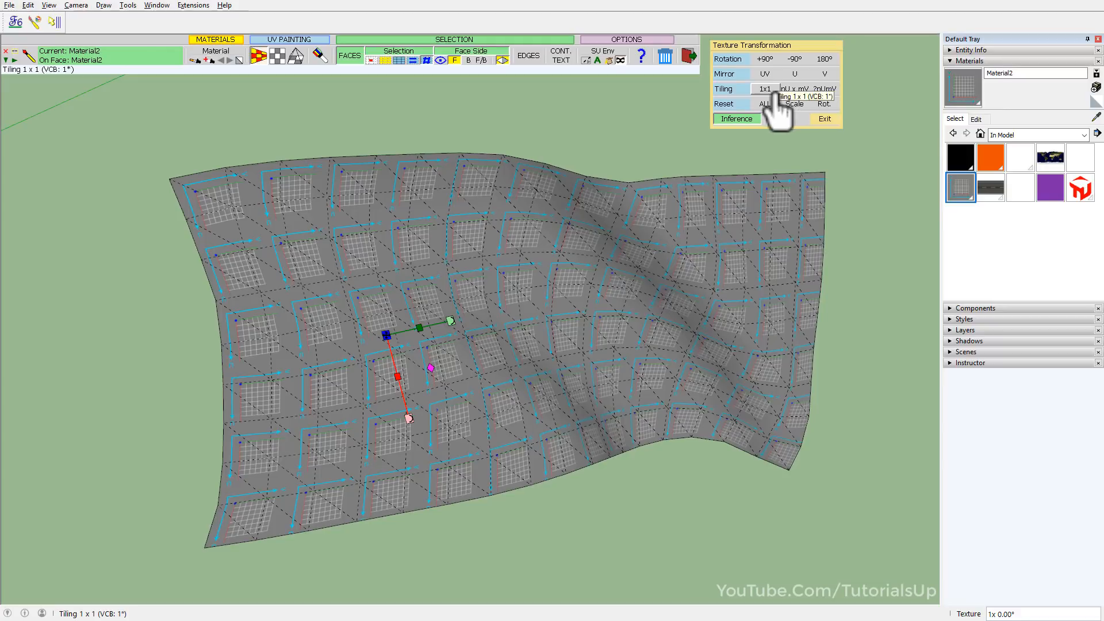
{"action": "left_click", "coordinate": [774, 91]}
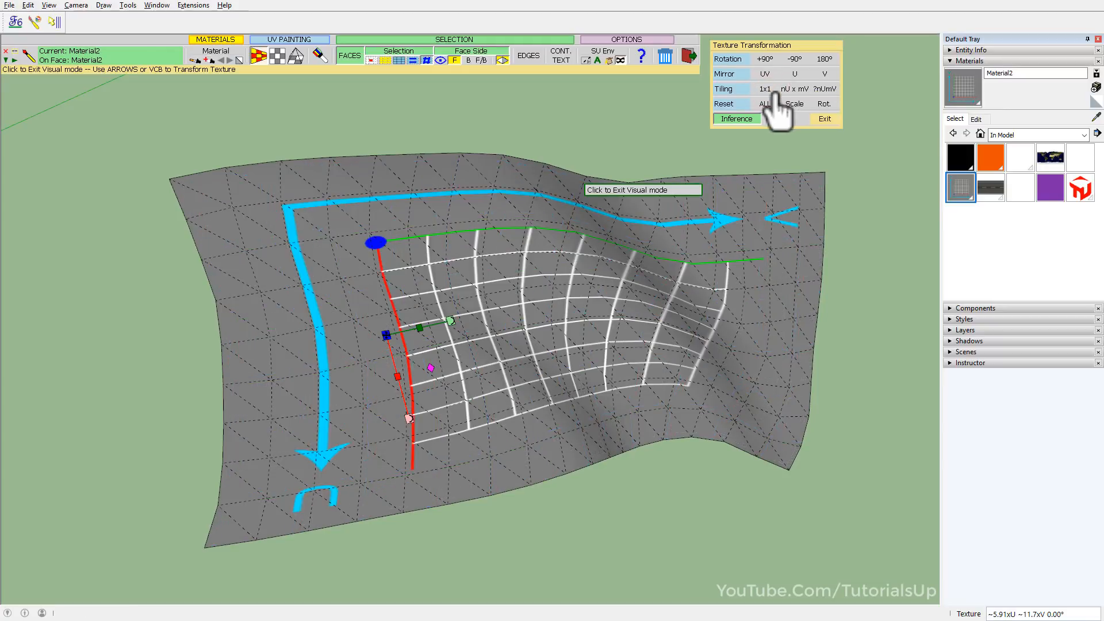
{"action": "middle_click_drag", "start_coordinate": [525, 382], "coordinate": [469, 354]}
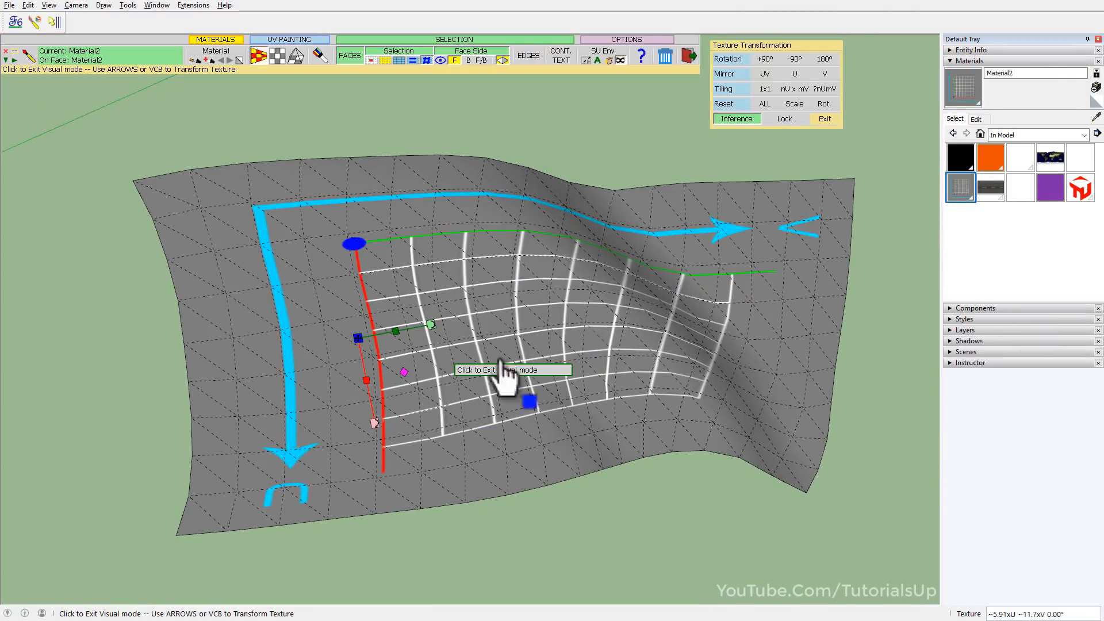
Set custom tiling factors of 2 in U and 2 in V for the grid texture.
{"action": "left_click", "coordinate": [799, 89]}
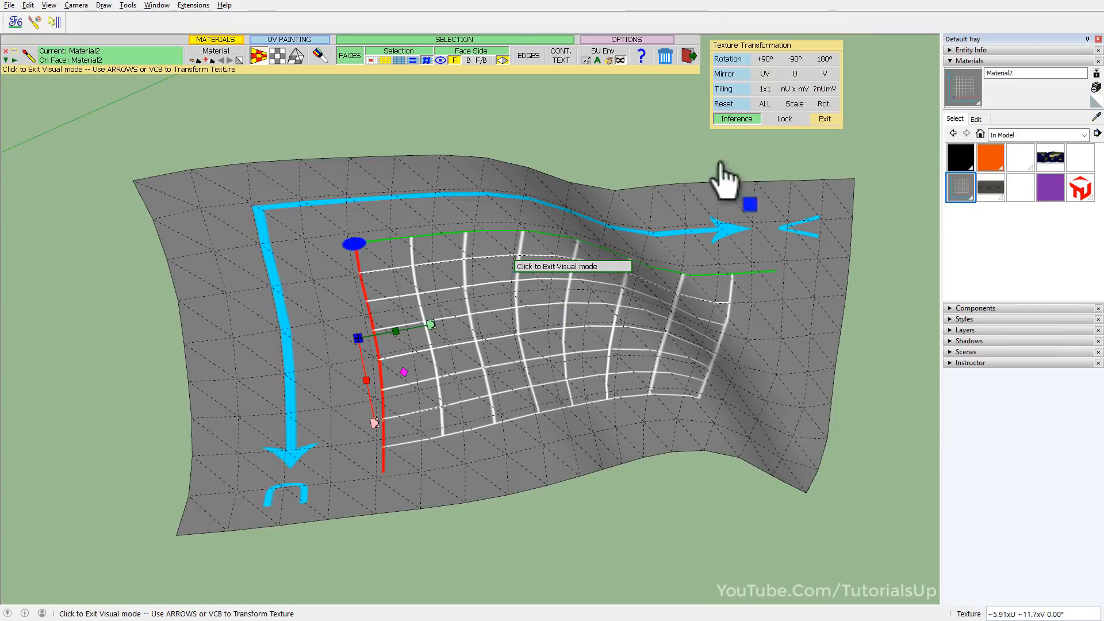
{"action": "left_click", "coordinate": [831, 91]}
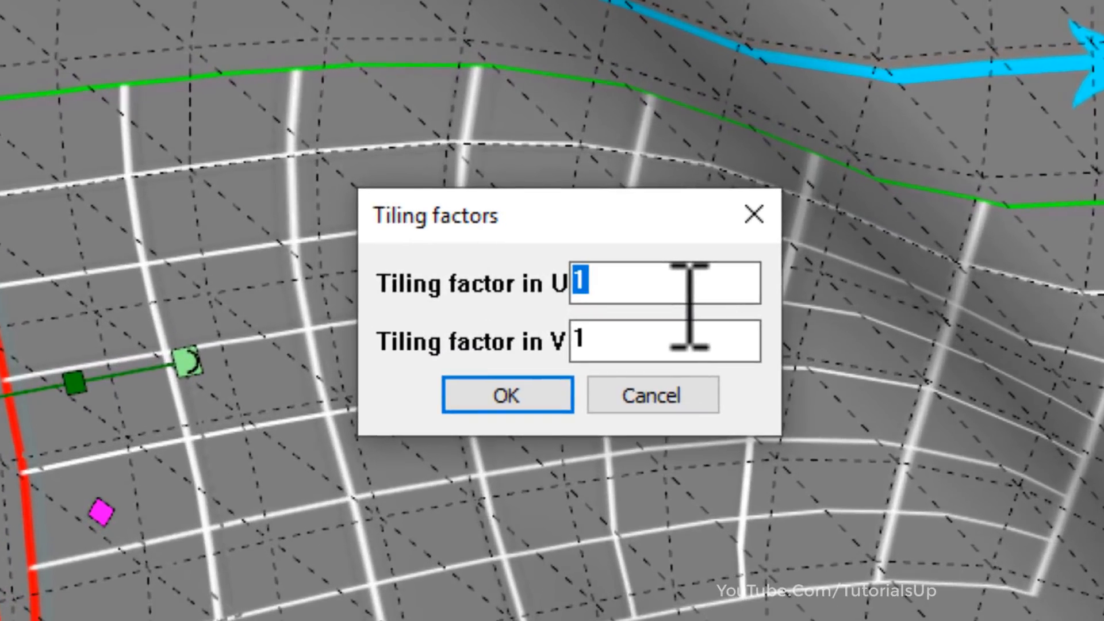
{"action": "type", "text": "2"}
{"action": "double_click", "coordinate": [646, 325]}
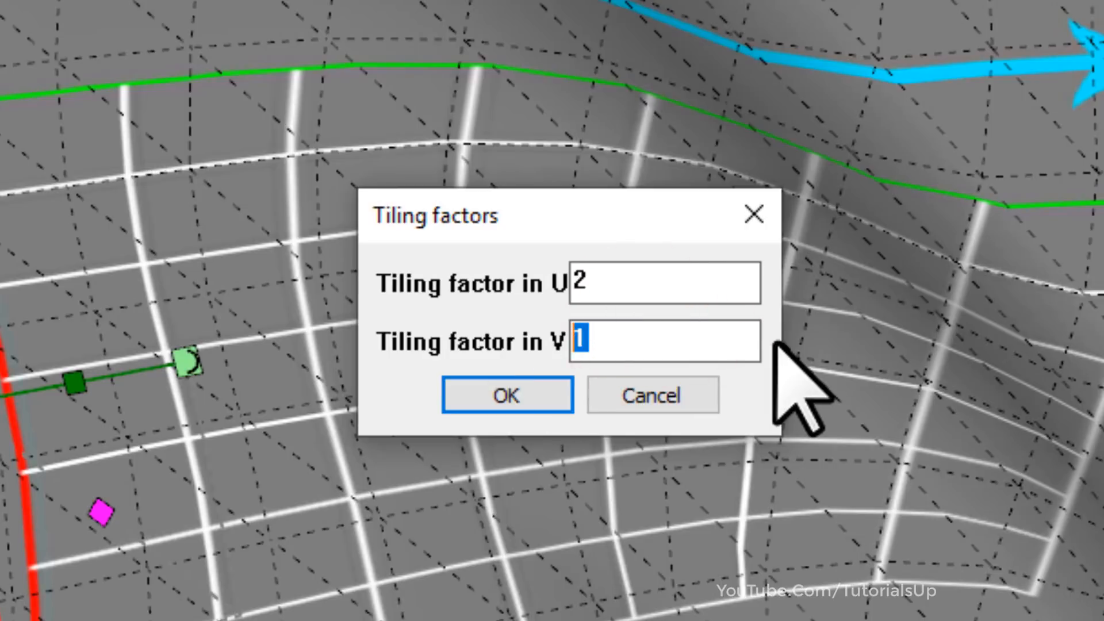
{"action": "type", "text": "2"}
{"action": "left_click", "coordinate": [540, 390]}
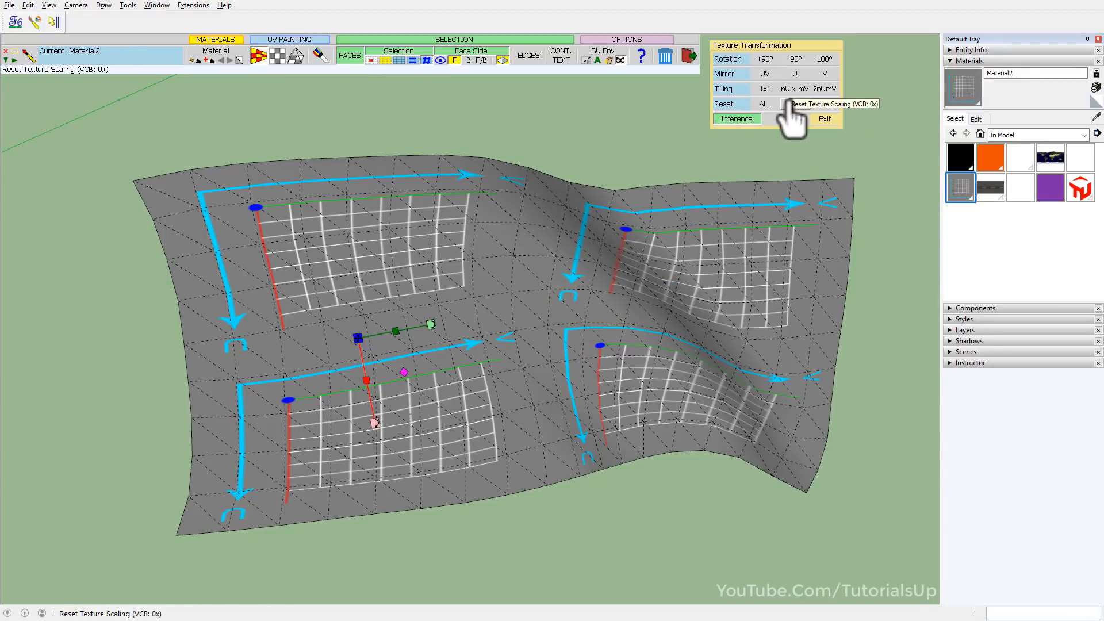
Try rotating the grid texture by +90° twice, -90° twice and 180° twice.
{"action": "left_click", "coordinate": [772, 58]}
{"action": "left_click", "coordinate": [773, 59]}
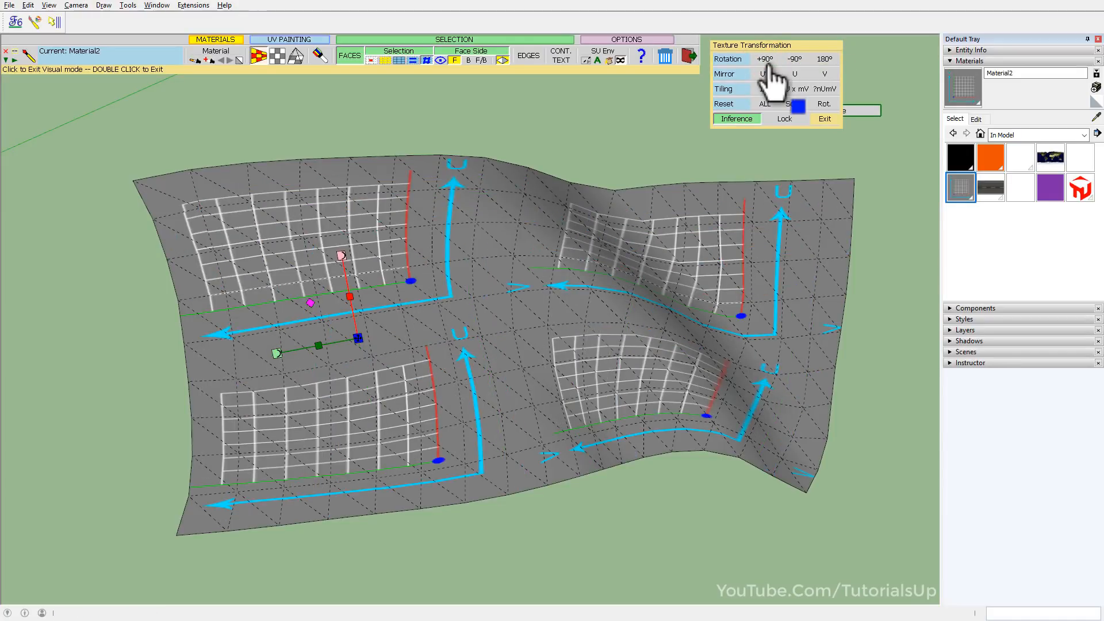
{"action": "left_click", "coordinate": [804, 61]}
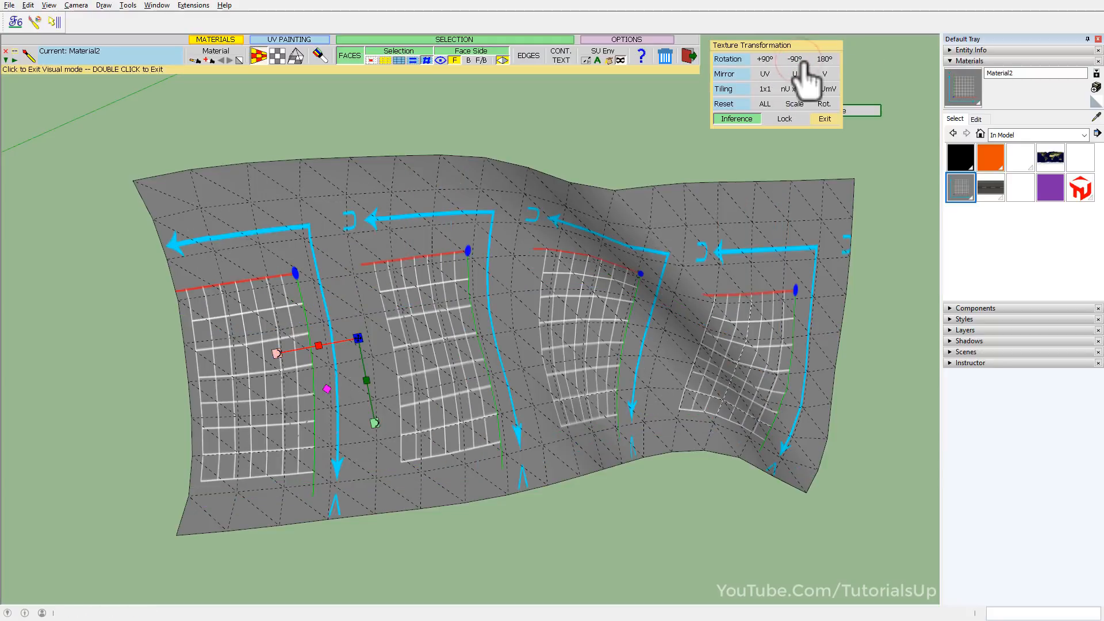
{"action": "left_click", "coordinate": [804, 61]}
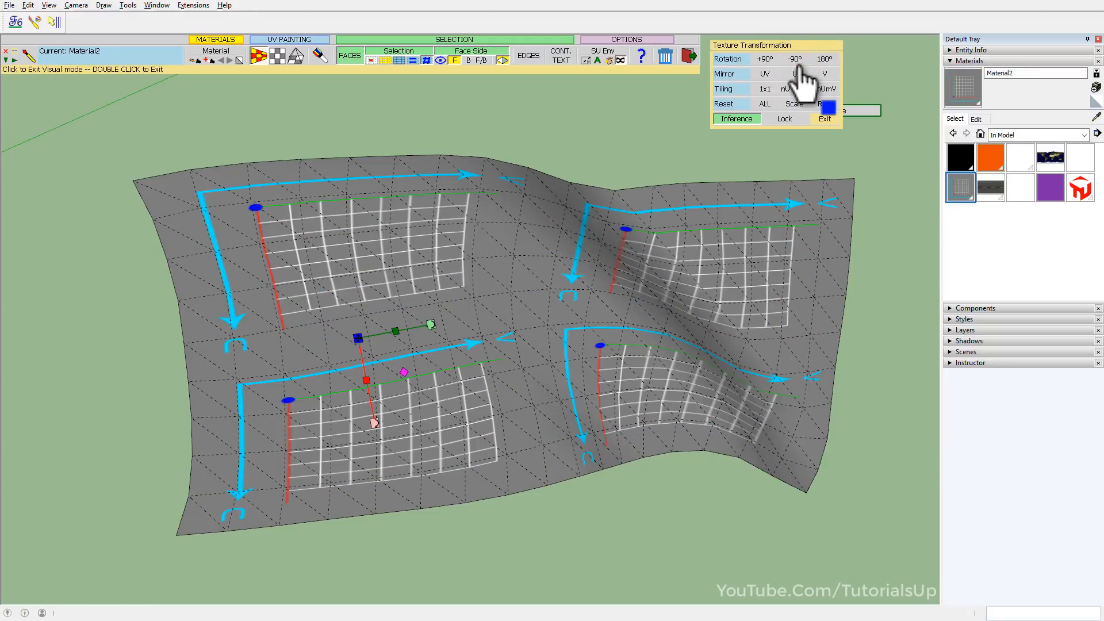
{"action": "left_click", "coordinate": [824, 60]}
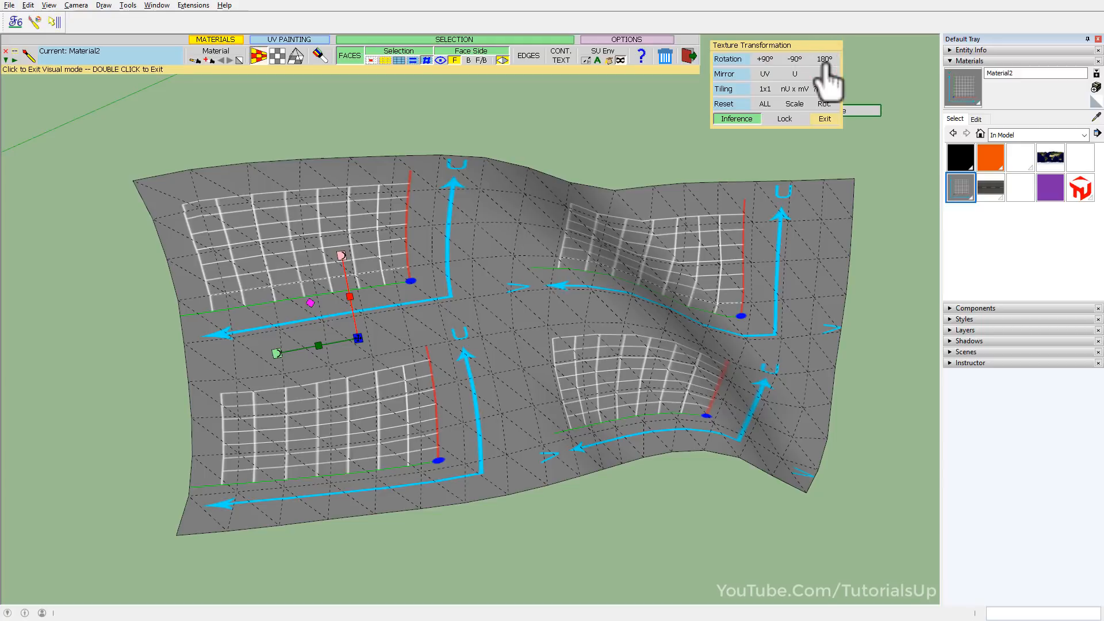
{"action": "left_click", "coordinate": [826, 61]}
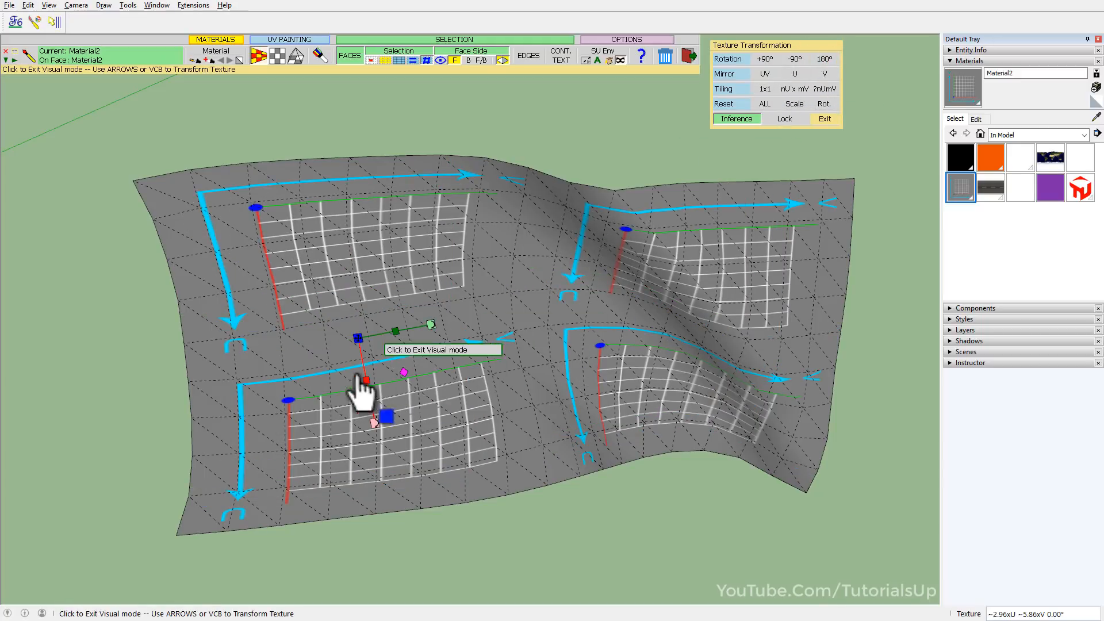
Move the texture edit origin to the corner of the blue U and V arrows in the lower-left grid tile.
{"action": "middle_click_drag", "start_coordinate": [307, 363], "coordinate": [313, 412]}
{"action": "scroll", "coordinate": [313, 413], "scroll_direction": "down", "scroll_amount": 1}
{"action": "scroll", "coordinate": [311, 413], "scroll_direction": "up", "scroll_amount": 1}
{"action": "scroll", "coordinate": [253, 409], "scroll_direction": "up", "scroll_amount": 1}
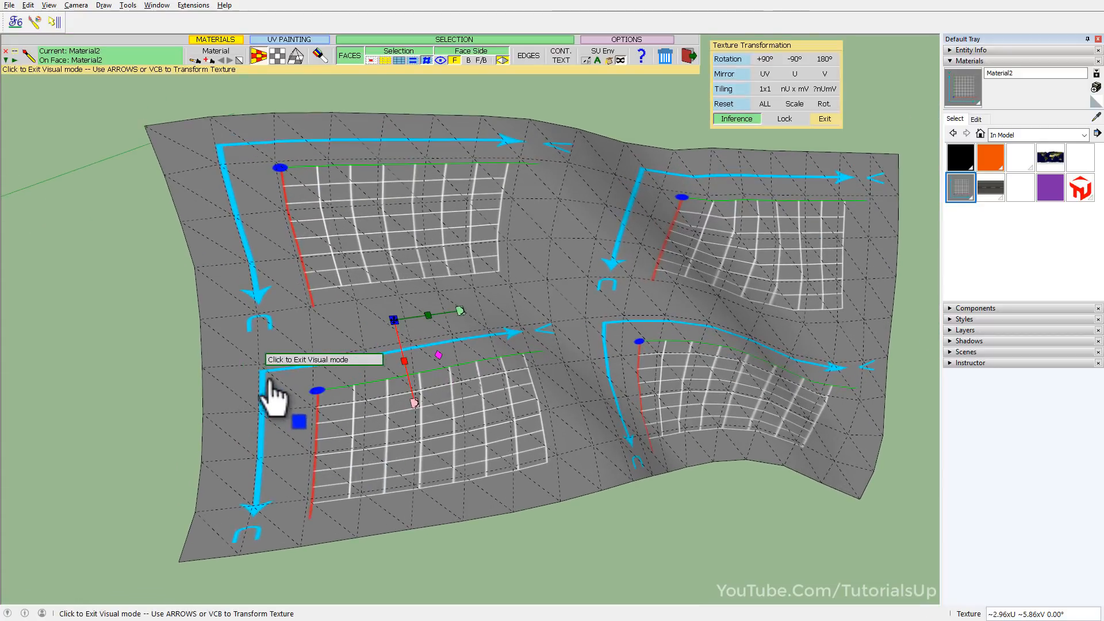
{"action": "left_click", "coordinate": [265, 382]}
{"action": "left_click", "coordinate": [263, 373]}
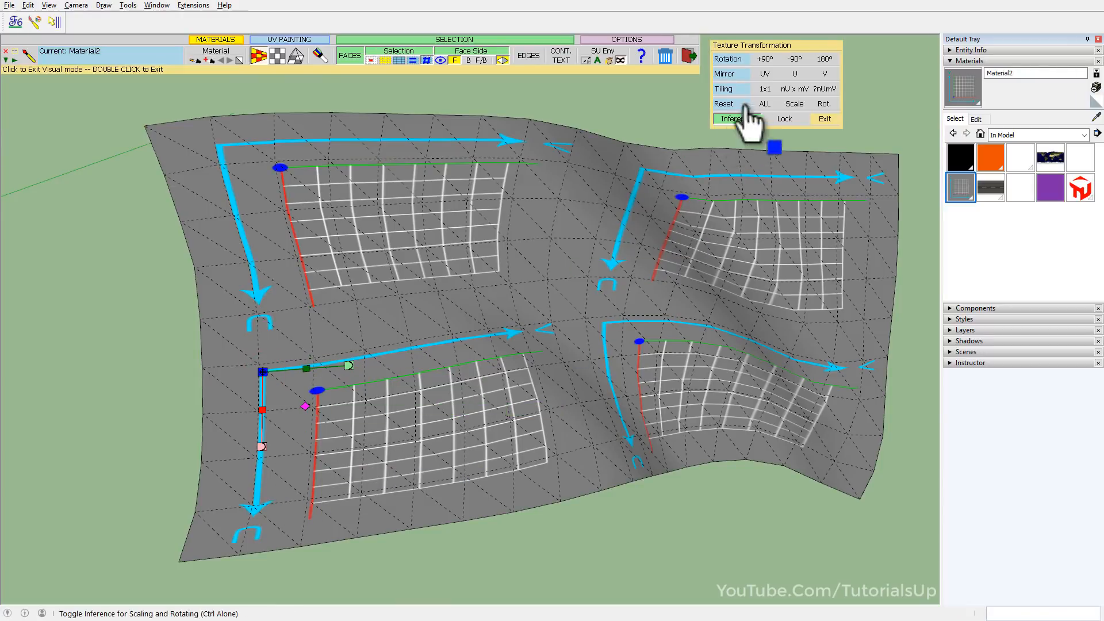
Try mirroring the grid texture in UV and in V about the picked corner, reversing each mirror.
{"action": "left_click", "coordinate": [764, 74]}
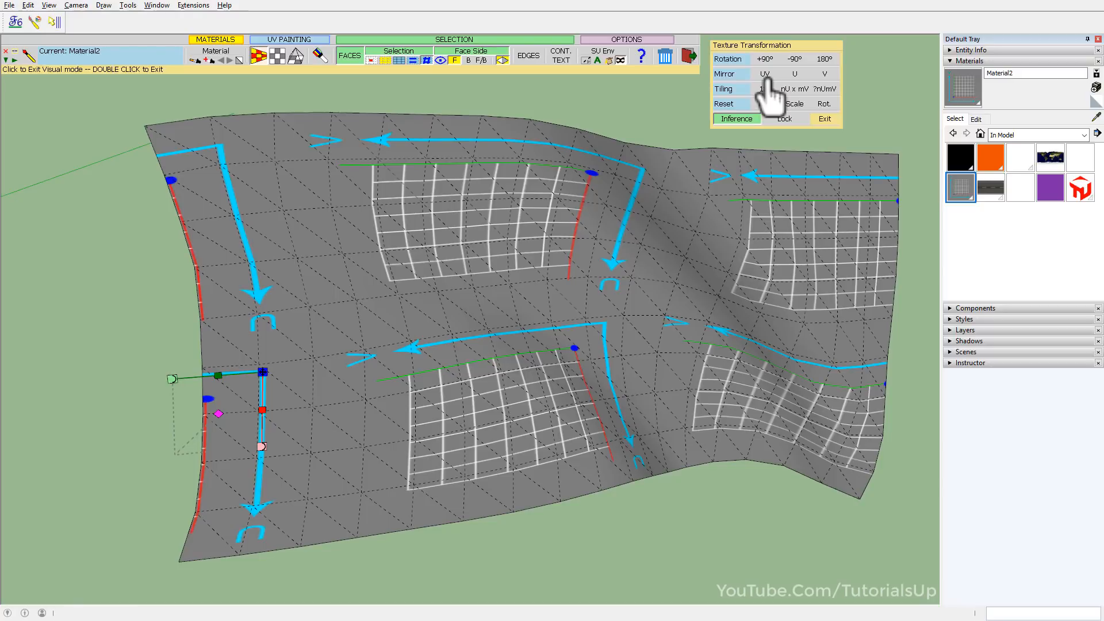
{"action": "left_click", "coordinate": [764, 76]}
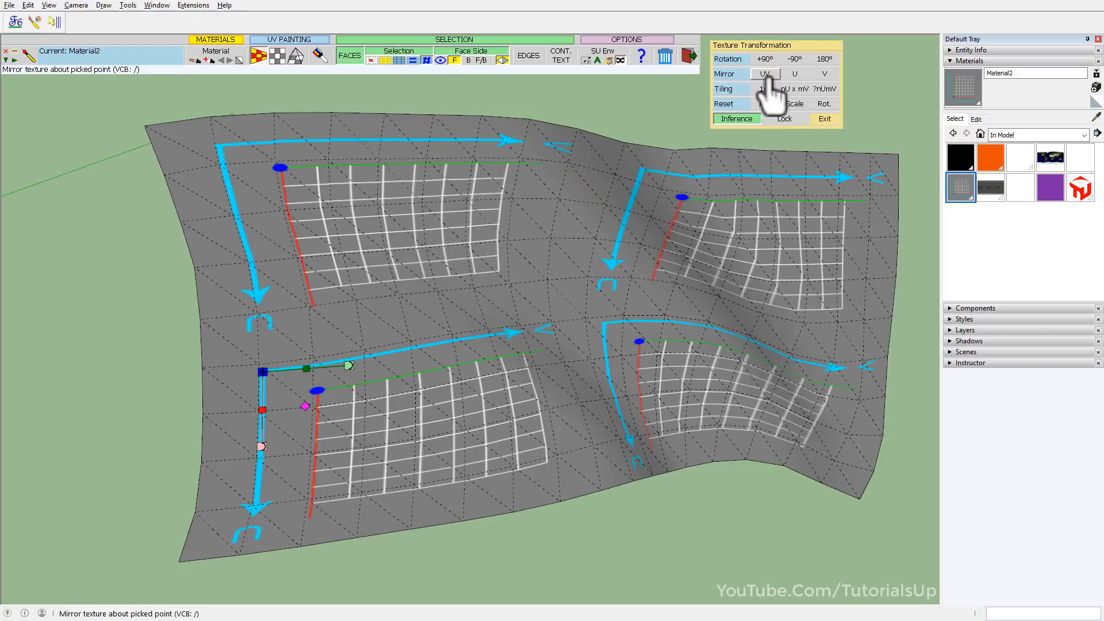
{"action": "left_click", "coordinate": [826, 74]}
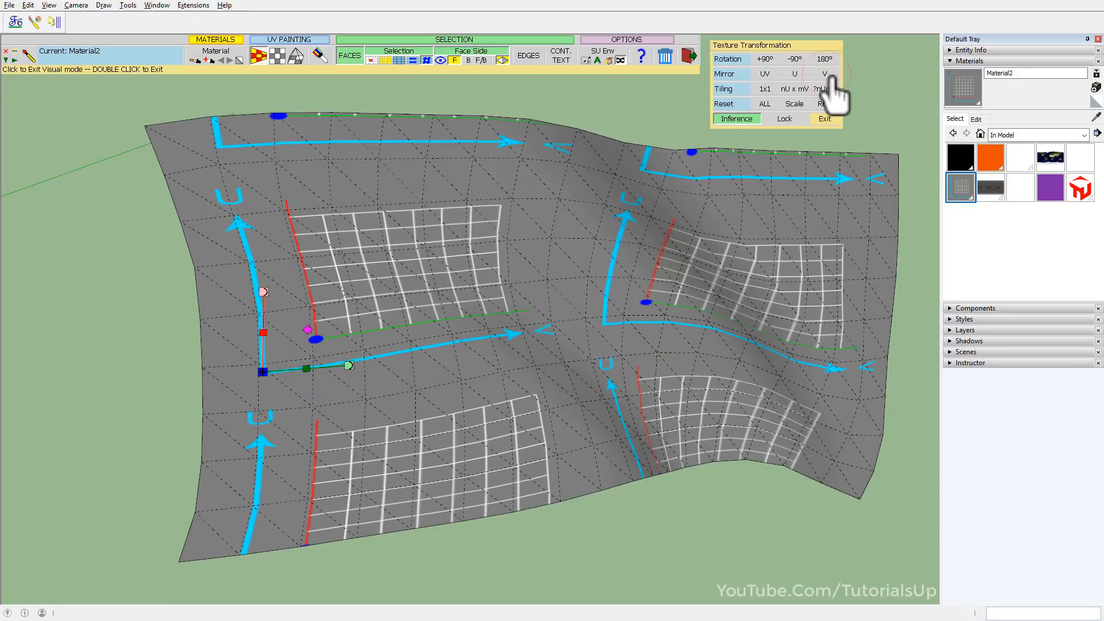
{"action": "left_click", "coordinate": [831, 75]}
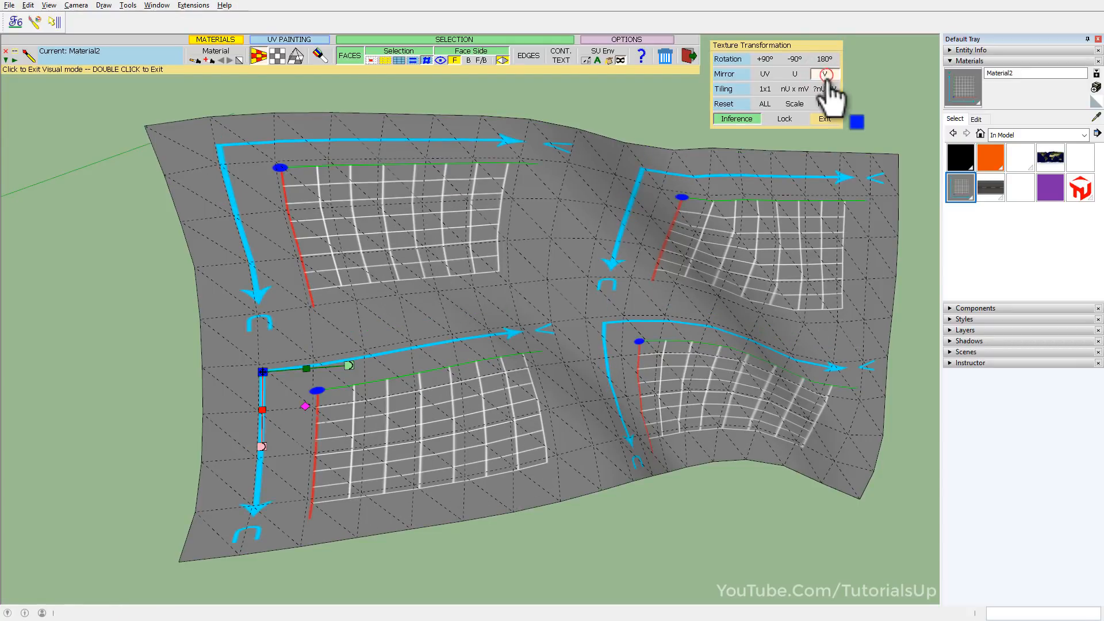
Mirror the grid texture in V about the picked corner and shift it toward the middle of the surface.
{"action": "left_click", "coordinate": [826, 75]}
{"action": "left_click_drag", "start_coordinate": [262, 372], "coordinate": [505, 370]}
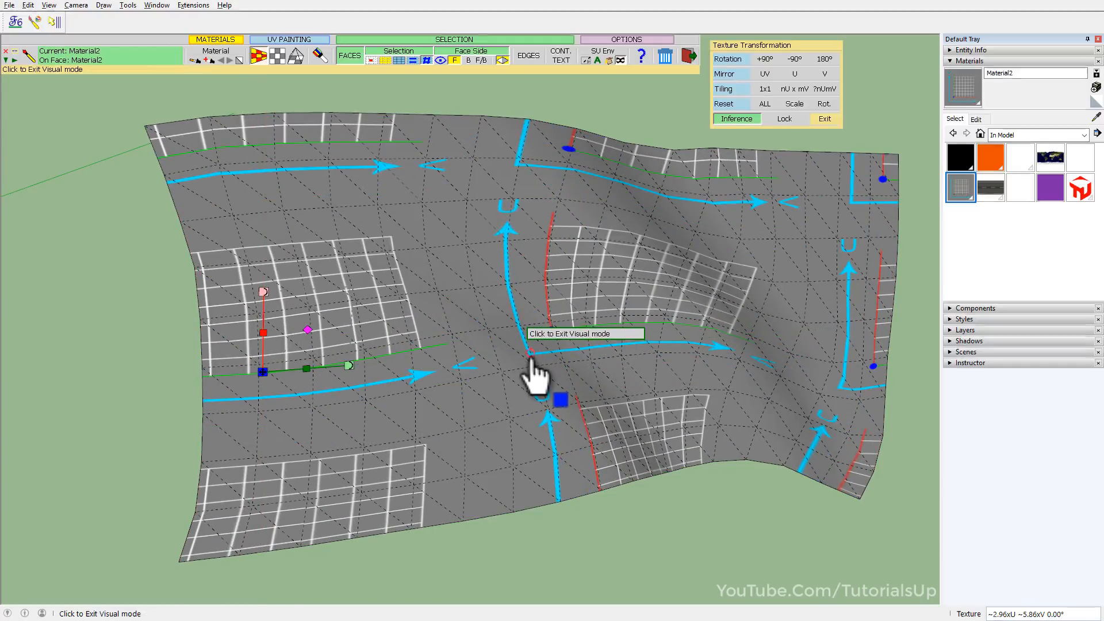
Place the texture edit origin on the arrow corner near the surface's middle and mirror the texture in U.
{"action": "left_click", "coordinate": [531, 356]}
{"action": "left_click", "coordinate": [529, 353]}
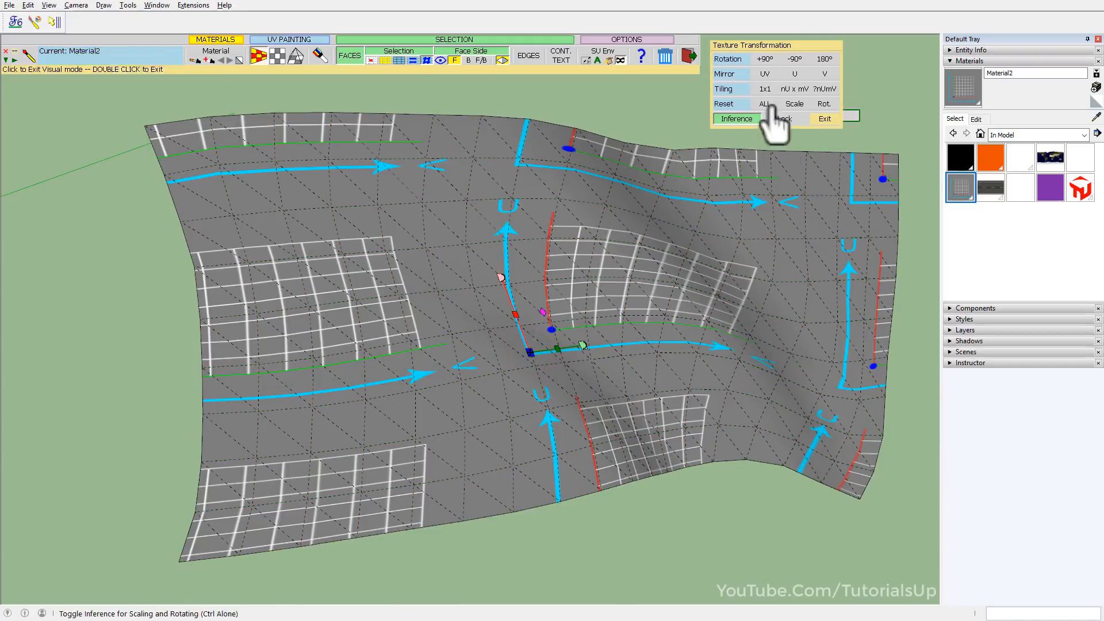
{"action": "left_click", "coordinate": [795, 74]}
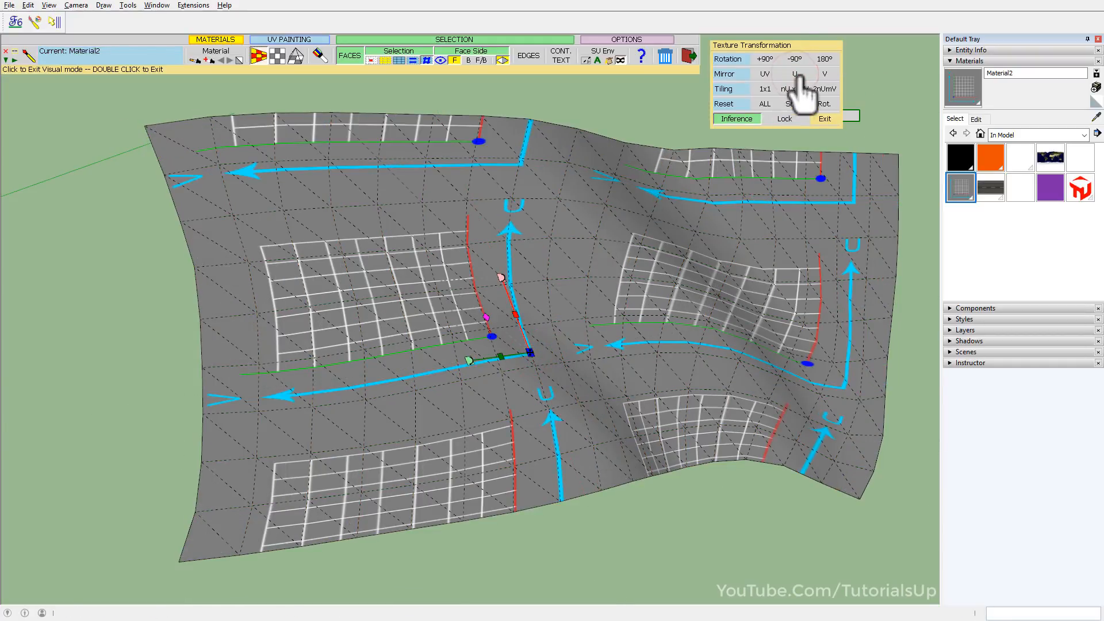
Mirror the grid texture in V about the origin near the surface's middle and turn off hidden geometry.
{"action": "left_click", "coordinate": [794, 74]}
{"action": "middle_click_drag", "start_coordinate": [730, 200], "coordinate": [556, 222]}
{"action": "scroll", "coordinate": [400, 385], "scroll_direction": "down", "scroll_amount": 1}
{"action": "scroll", "coordinate": [404, 401], "scroll_direction": "down", "scroll_amount": 1}
{"action": "key", "text": "alt+q"}
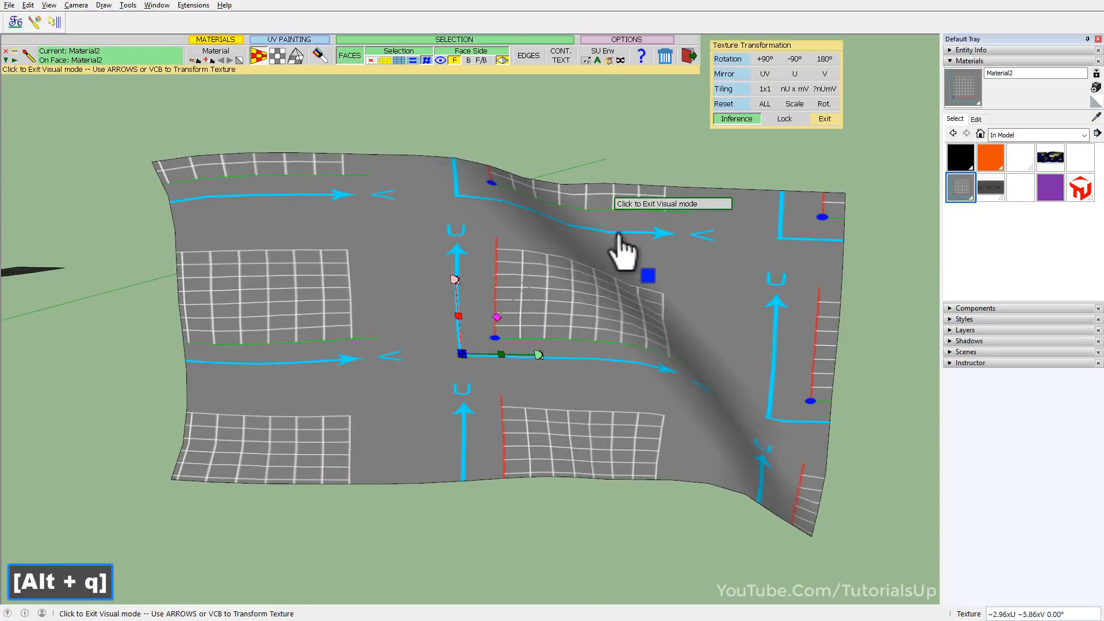
Fit the grid texture once over the whole wavy surface with 1x1 tiling and leave visual editing.
{"action": "left_click", "coordinate": [774, 91]}
{"action": "left_click", "coordinate": [825, 119]}
{"action": "middle_click_drag", "start_coordinate": [518, 345], "coordinate": [593, 351]}
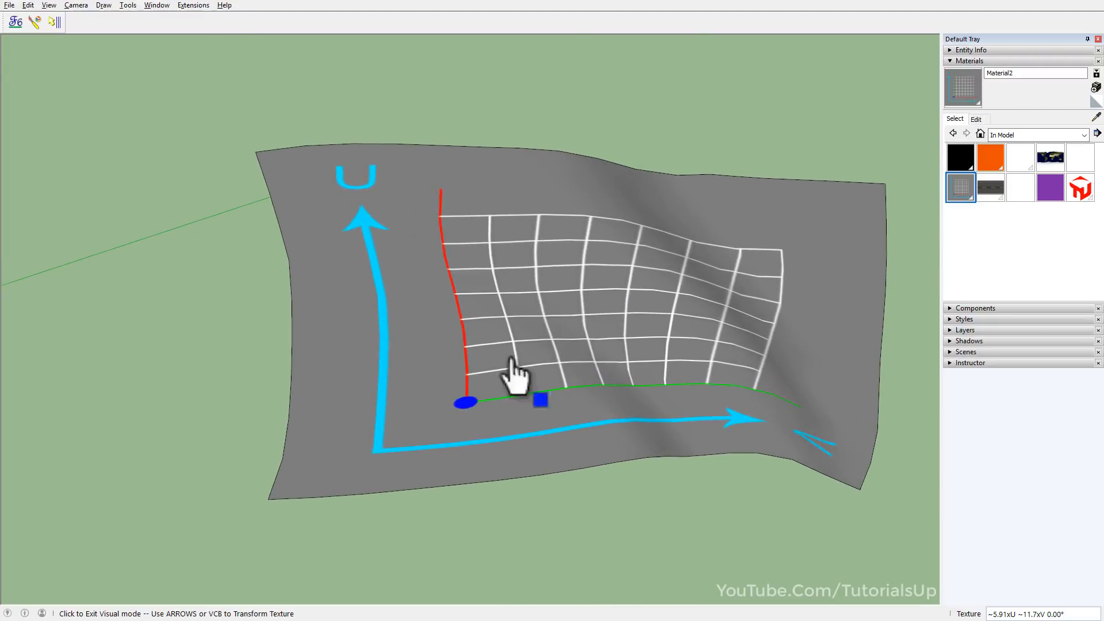
{"action": "key", "text": "alt+q"}
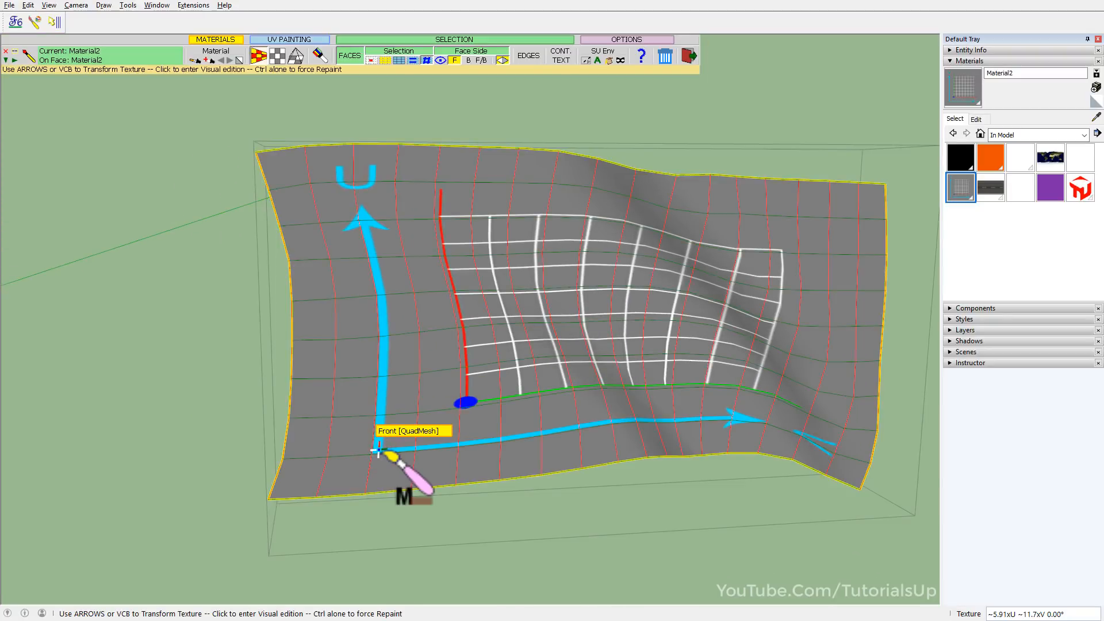
Scale the grid texture down uniformly from the corner of the U and V arrows, and fit it with nU x mV tiling.
{"action": "left_click", "coordinate": [377, 450]}
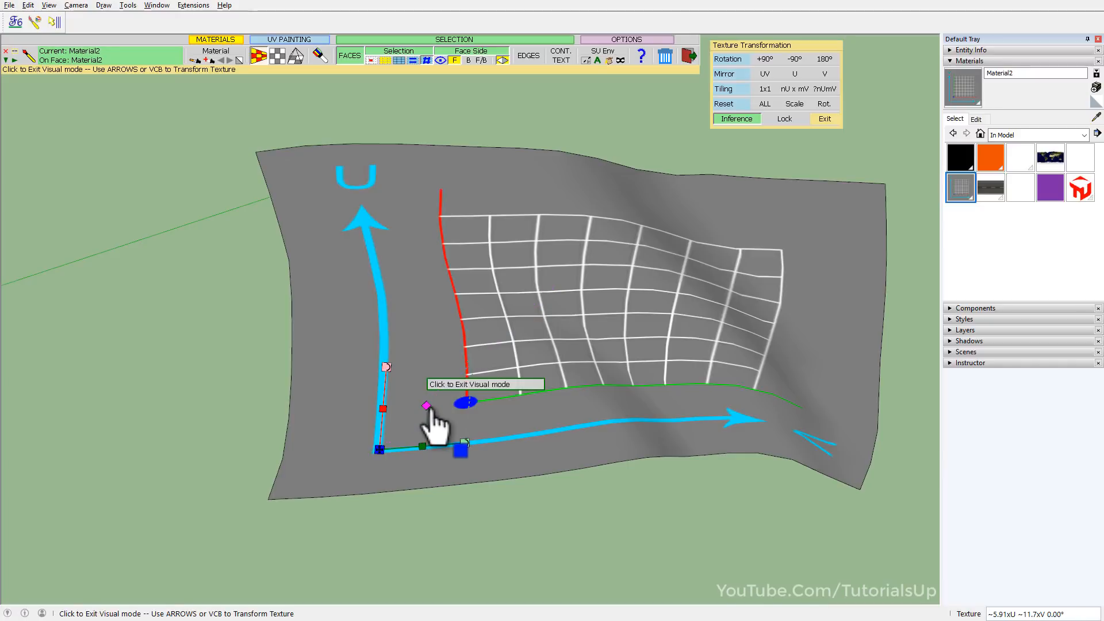
{"action": "left_click_drag", "start_coordinate": [427, 410], "coordinate": [406, 438]}
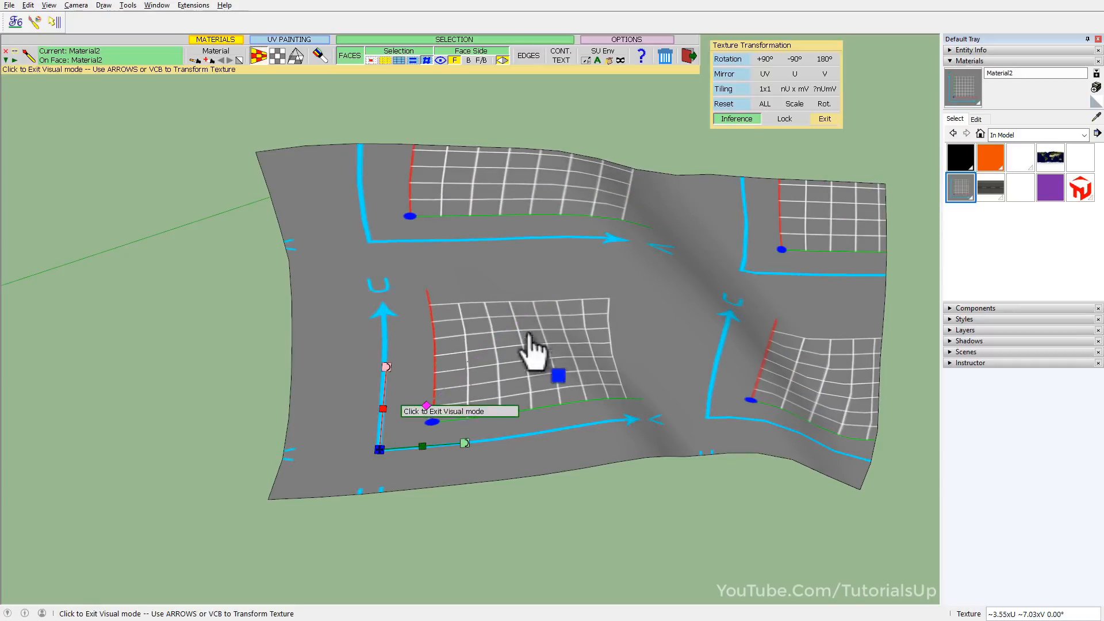
{"action": "left_click", "coordinate": [803, 90]}
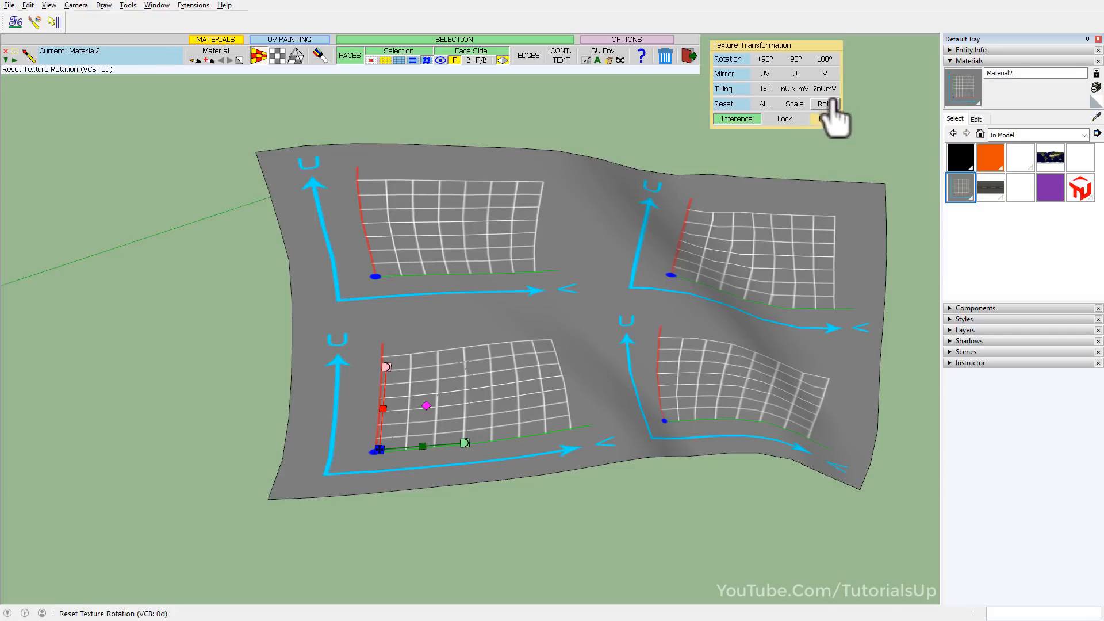
Set custom tiling factors of 2 in U and 3 in V for the grid texture.
{"action": "left_click", "coordinate": [826, 89]}
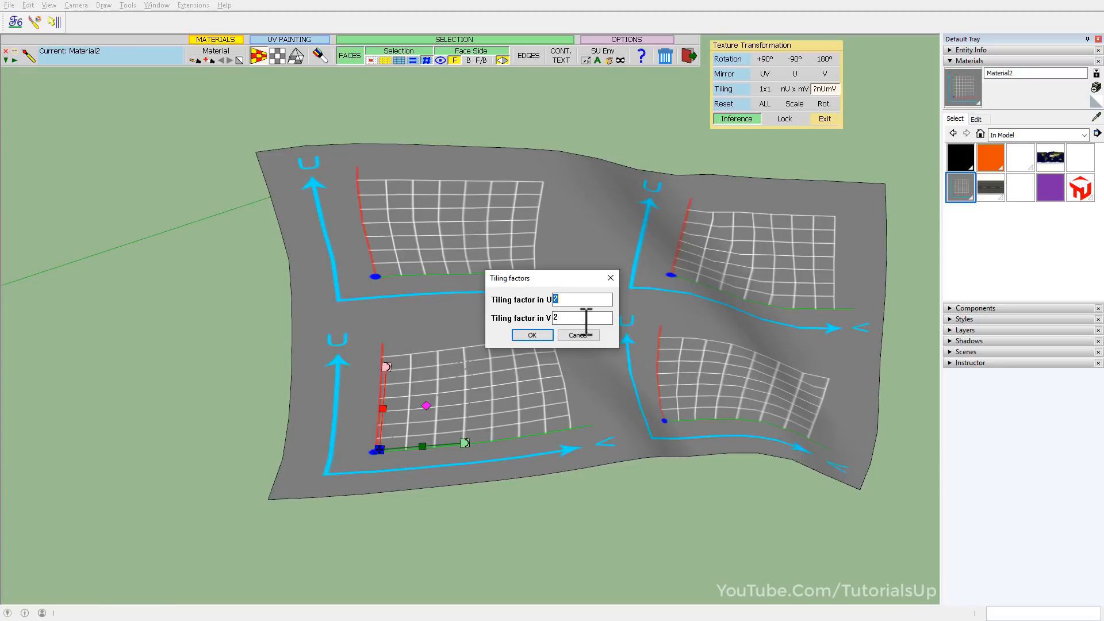
{"action": "type", "text": "3"}
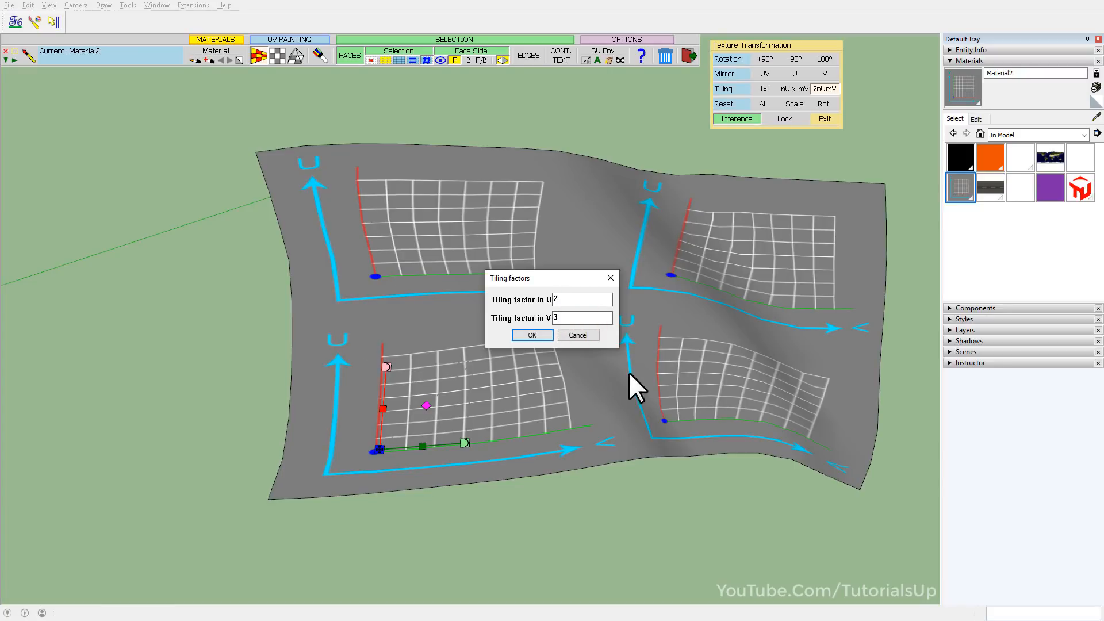
{"action": "left_click", "coordinate": [539, 336]}
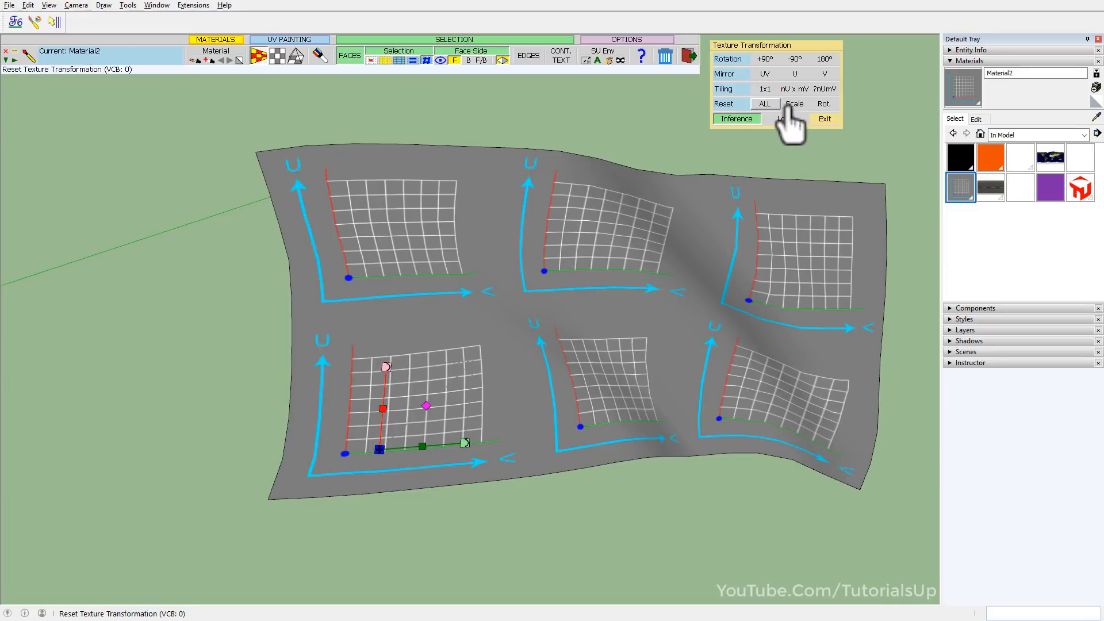
Reset the texture's scale, rotation and all its transformations, and refit it with nU x mV tiling.
{"action": "left_click", "coordinate": [804, 104]}
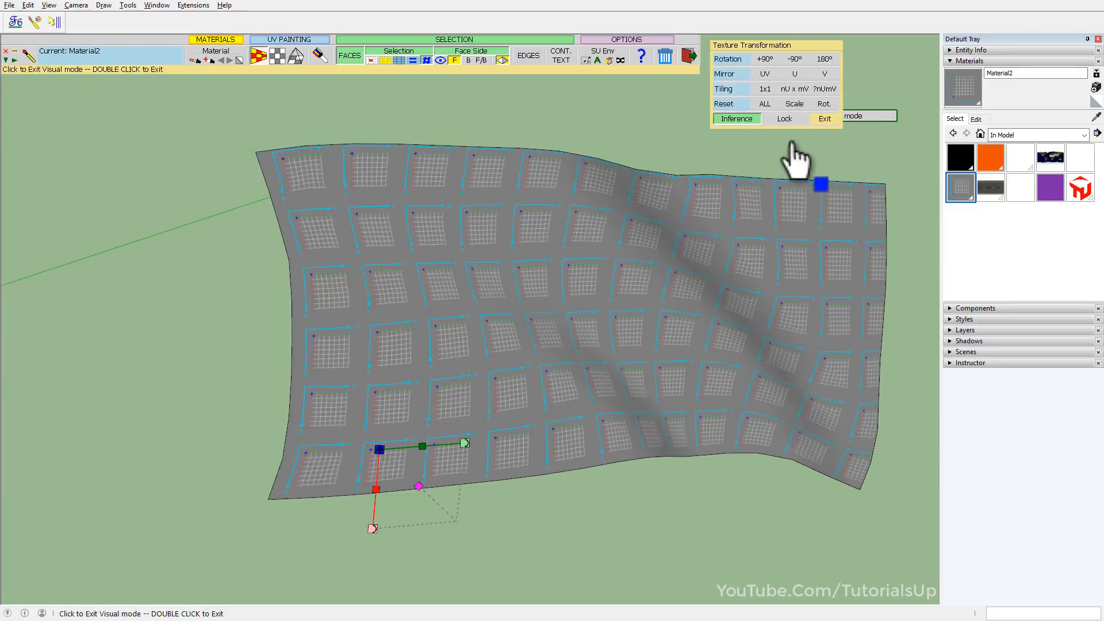
{"action": "left_click", "coordinate": [833, 107]}
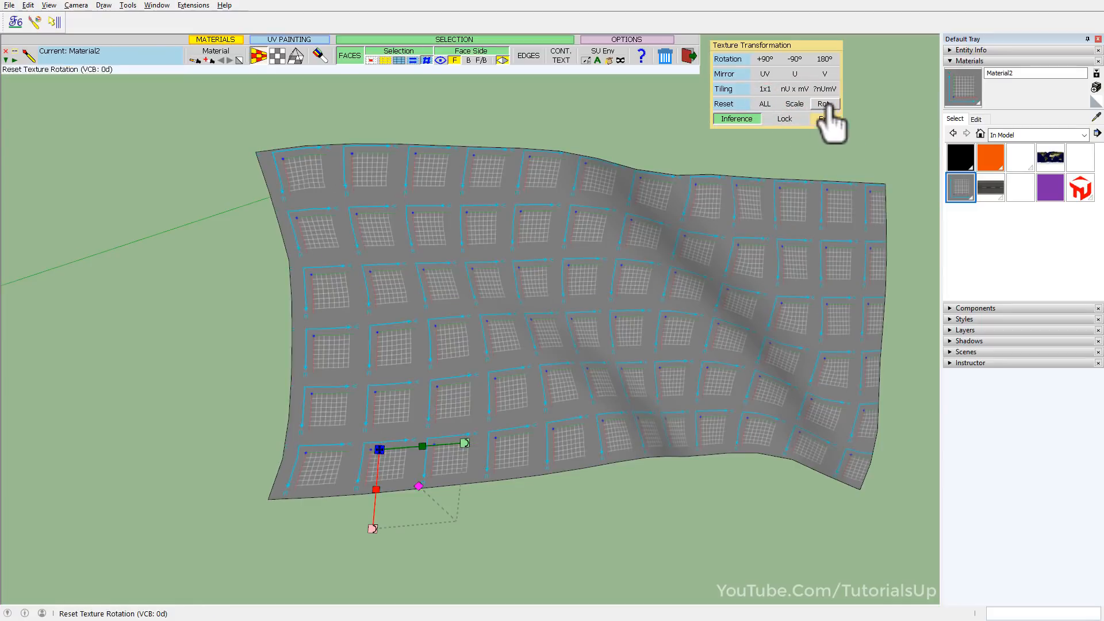
{"action": "left_click", "coordinate": [765, 107]}
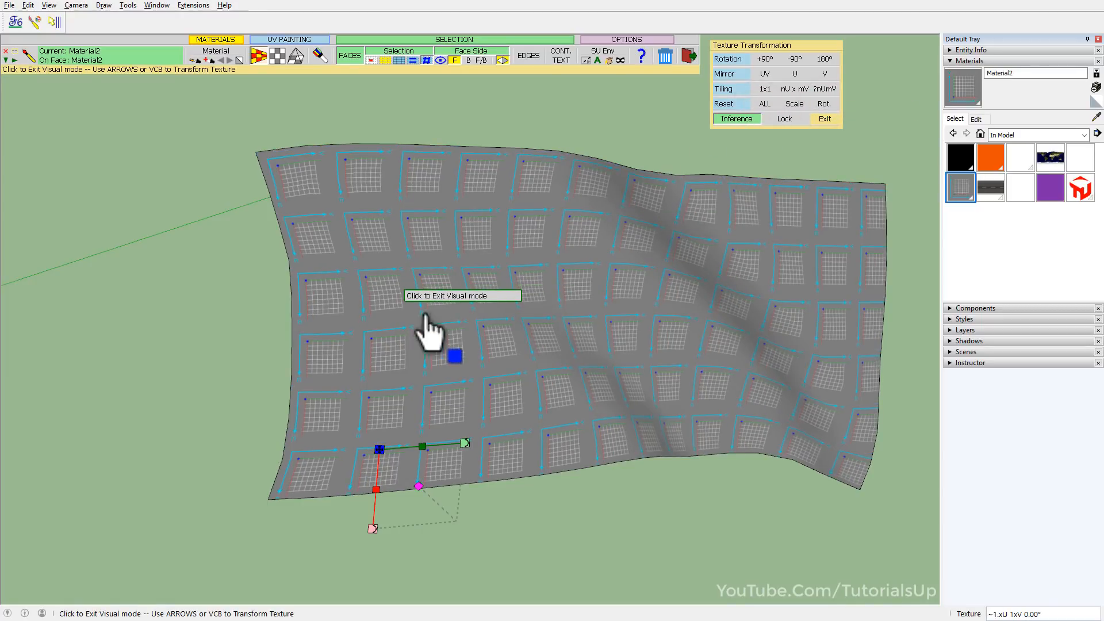
{"action": "left_click", "coordinate": [809, 90]}
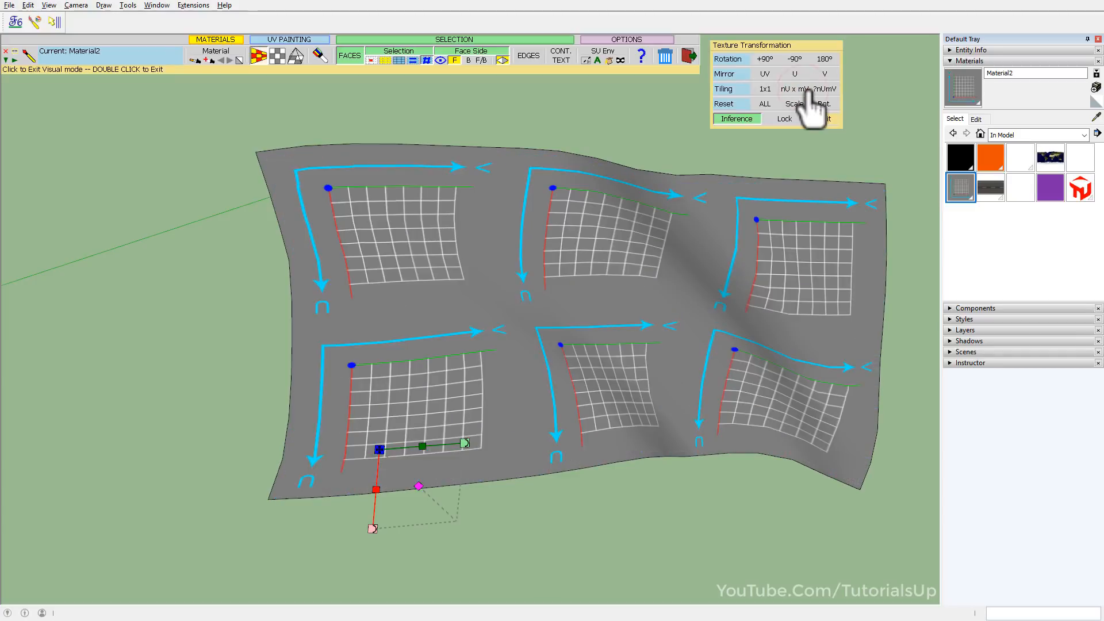
Restart visual editing at the lower-left tile's arrow corner, mirror the texture in U and shift it down the surface.
{"action": "left_click", "coordinate": [393, 354]}
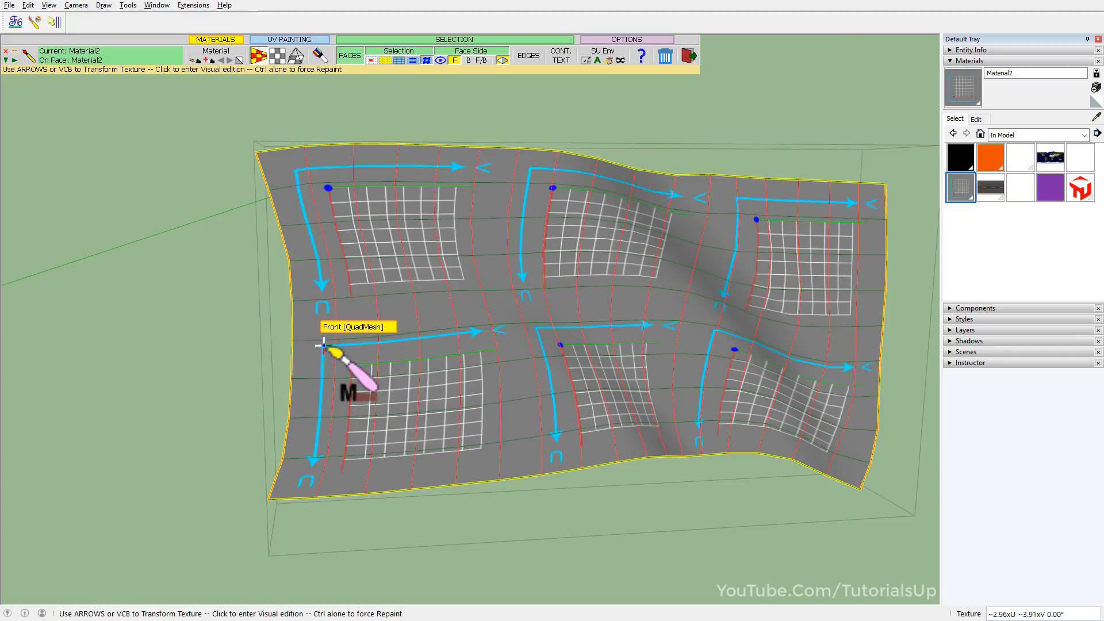
{"action": "left_click", "coordinate": [323, 345]}
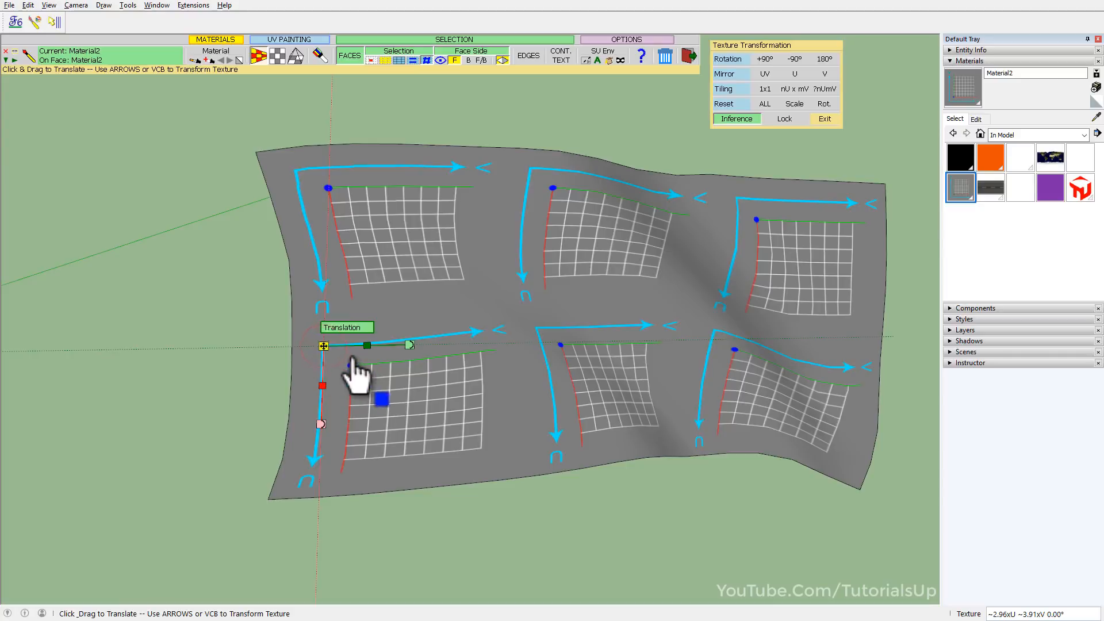
{"action": "left_click", "coordinate": [802, 77]}
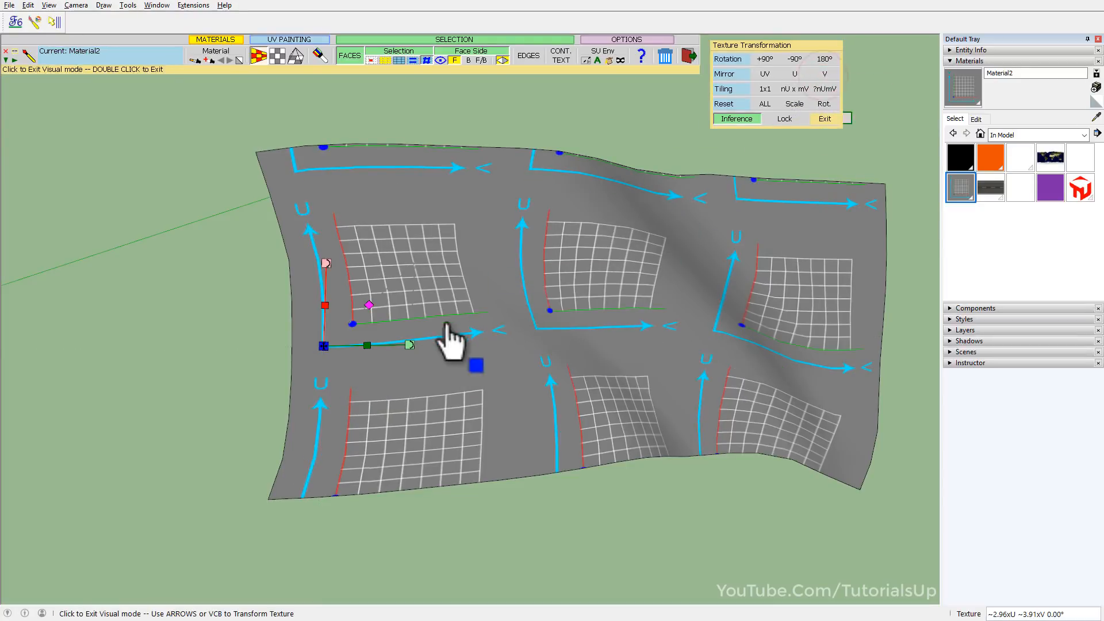
{"action": "left_click_drag", "start_coordinate": [324, 359], "coordinate": [322, 414]}
{"action": "middle_click_drag", "start_coordinate": [588, 416], "coordinate": [443, 431]}
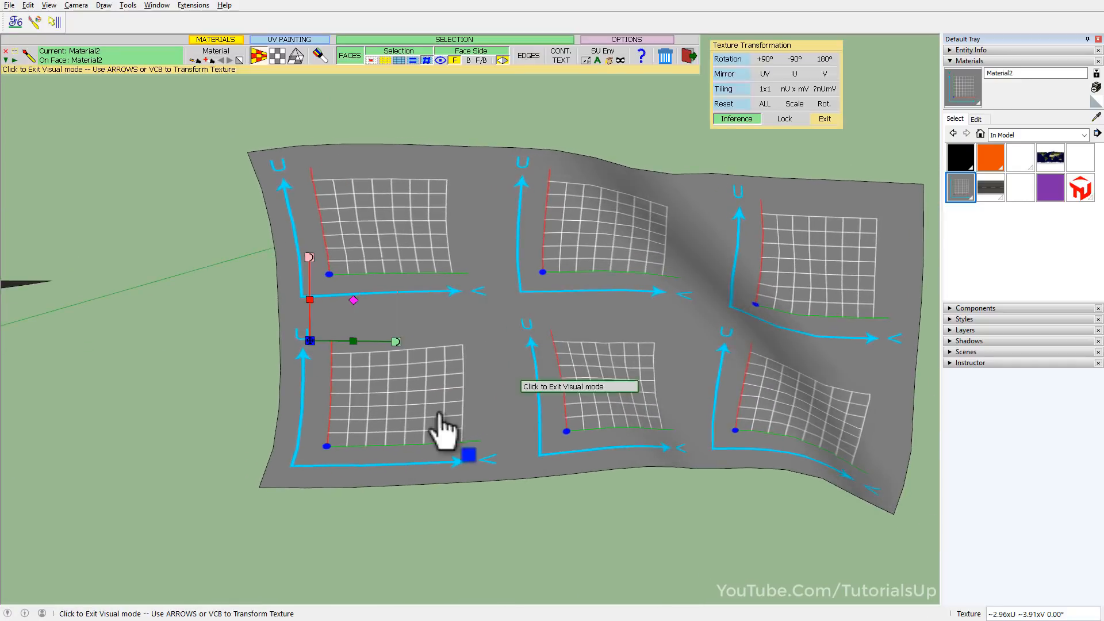
Place the texture edit origin near the middle of the surface and shift the grid texture sideways along V.
{"action": "left_click", "coordinate": [591, 316]}
{"action": "left_click_drag", "start_coordinate": [597, 317], "coordinate": [566, 322]}
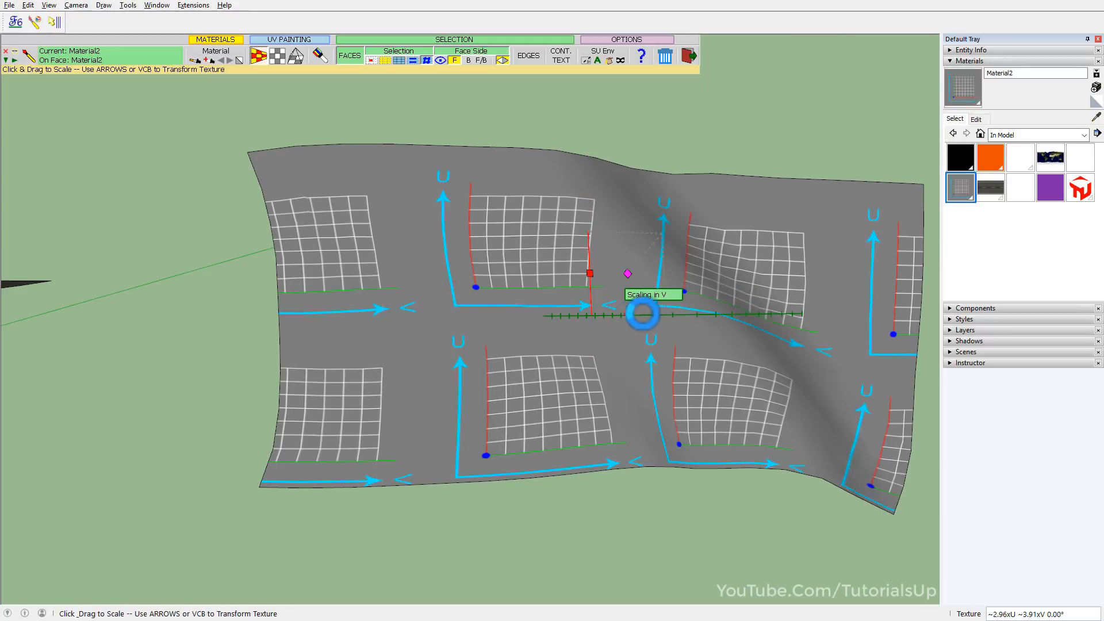
{"action": "left_click", "coordinate": [739, 119]}
{"action": "mouse_move", "coordinate": [629, 276]}
{"action": "left_mouse_down"}
{"action": "mouse_move", "coordinate": [637, 268]}
{"action": "mouse_move", "coordinate": [629, 275]}
{"action": "left_mouse_up"}
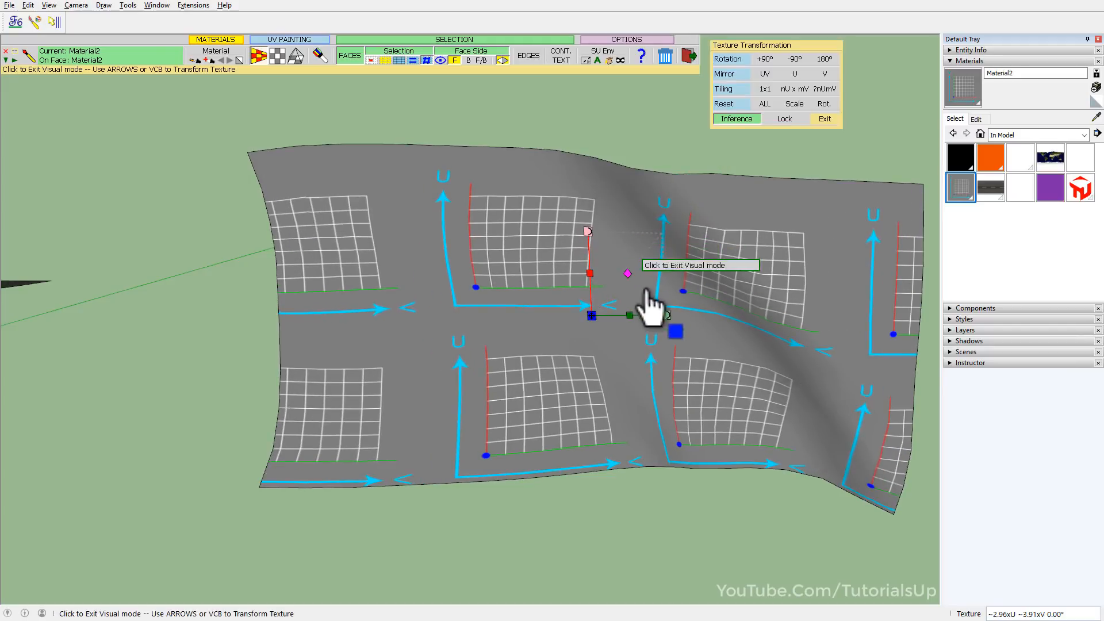
Lock texture edition, try moving the texture from its origin handle, and leave visual editing.
{"action": "left_click", "coordinate": [784, 119]}
{"action": "mouse_move", "coordinate": [589, 316]}
{"action": "left_mouse_down"}
{"action": "mouse_move", "coordinate": [520, 379]}
{"action": "mouse_move", "coordinate": [535, 385]}
{"action": "mouse_move", "coordinate": [606, 316]}
{"action": "mouse_move", "coordinate": [598, 309]}
{"action": "left_mouse_up"}
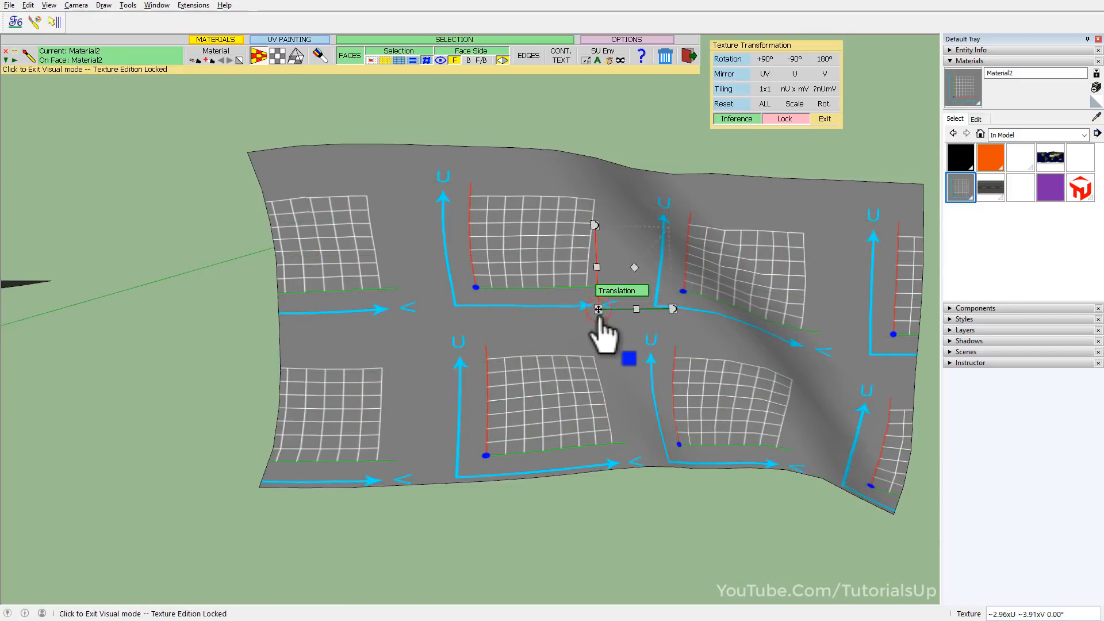
{"action": "left_click", "coordinate": [528, 325]}
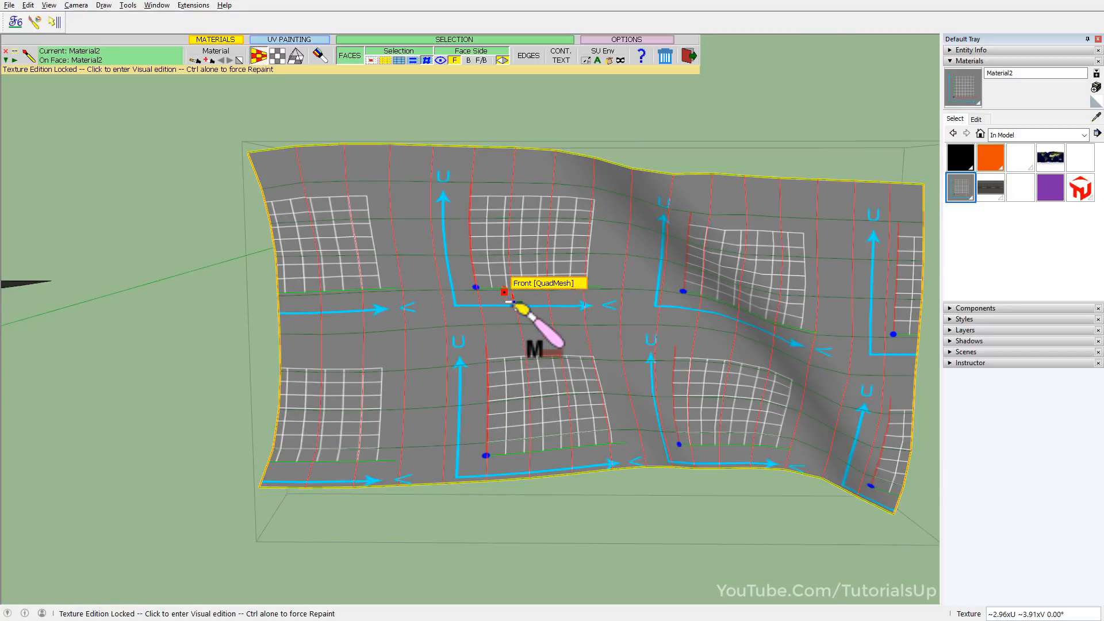
Re-enter visual editing near the surface's middle, unlock texture edition and shift the grid texture sideways.
{"action": "left_click", "coordinate": [543, 303]}
{"action": "left_click", "coordinate": [792, 119]}
{"action": "left_click_drag", "start_coordinate": [543, 303], "coordinate": [479, 297]}
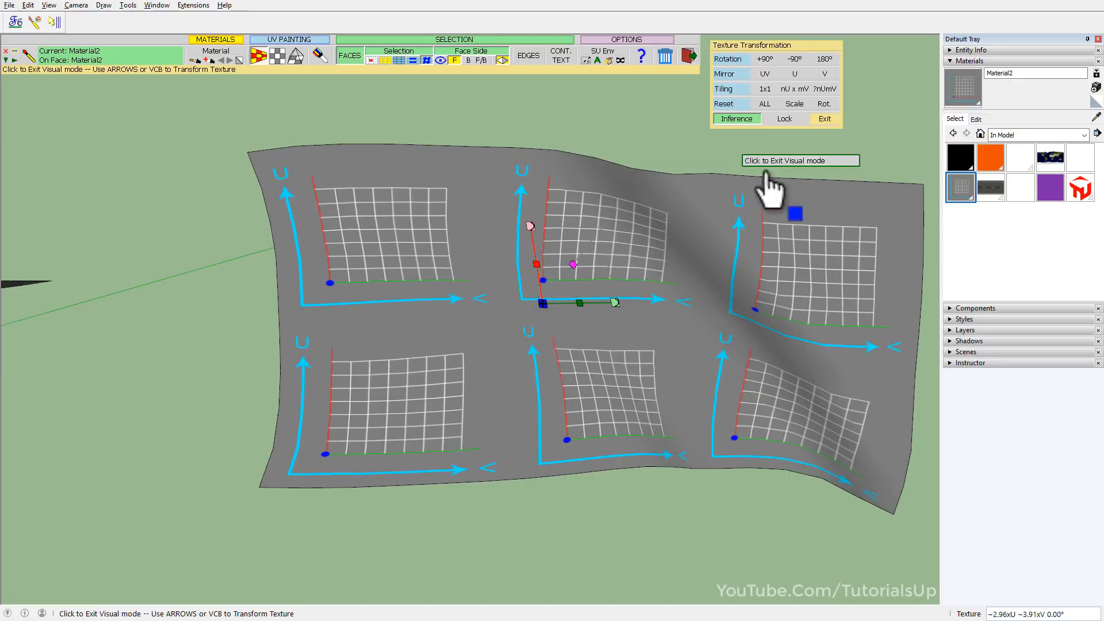
{"action": "left_click", "coordinate": [828, 122]}
Leave the painting tool and examine the white sphere's quad mesh with hidden geometry temporarily shown.
{"action": "scroll", "coordinate": [416, 365], "scroll_direction": "down", "scroll_amount": 3}
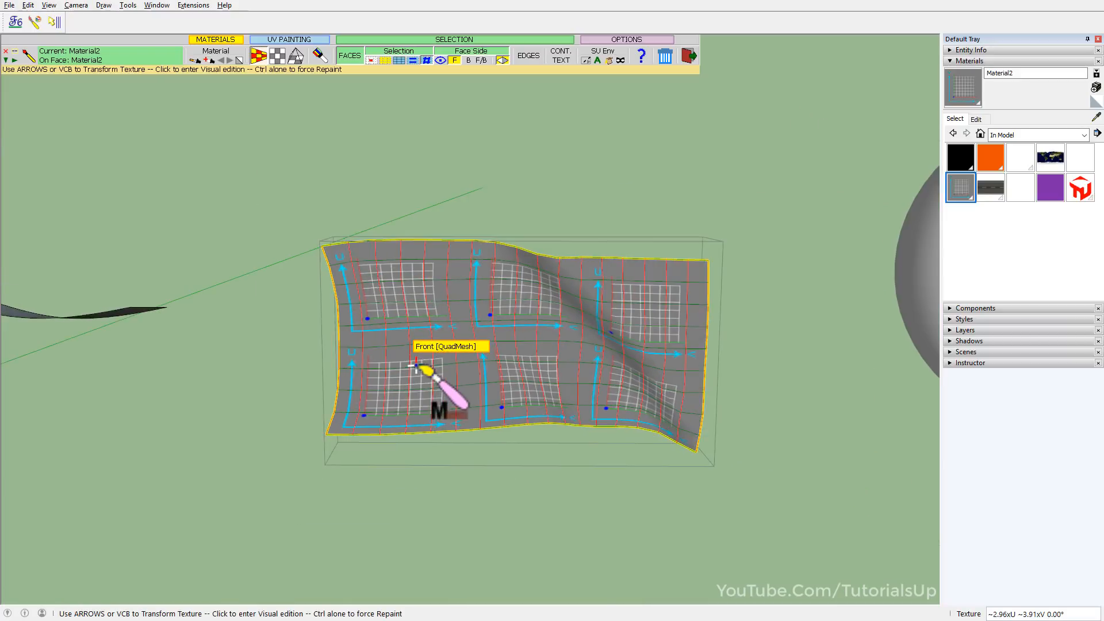
{"action": "scroll", "coordinate": [383, 364], "scroll_direction": "down", "scroll_amount": 3}
{"action": "middle_click_drag", "start_coordinate": [414, 382], "coordinate": [564, 441]}
{"action": "key", "text": "space"}
{"action": "scroll", "coordinate": [660, 382], "scroll_direction": "up", "scroll_amount": 5}
{"action": "key", "text": "alt+q"}
{"action": "middle_click_drag", "start_coordinate": [561, 329], "coordinate": [643, 606]}
{"action": "scroll", "coordinate": [604, 184], "scroll_direction": "up", "scroll_amount": 5}
{"action": "middle_click_drag", "start_coordinate": [611, 173], "coordinate": [569, 132]}
{"action": "scroll", "coordinate": [508, 143], "scroll_direction": "down", "scroll_amount": 7}
{"action": "scroll", "coordinate": [554, 321], "scroll_direction": "up", "scroll_amount": 1}
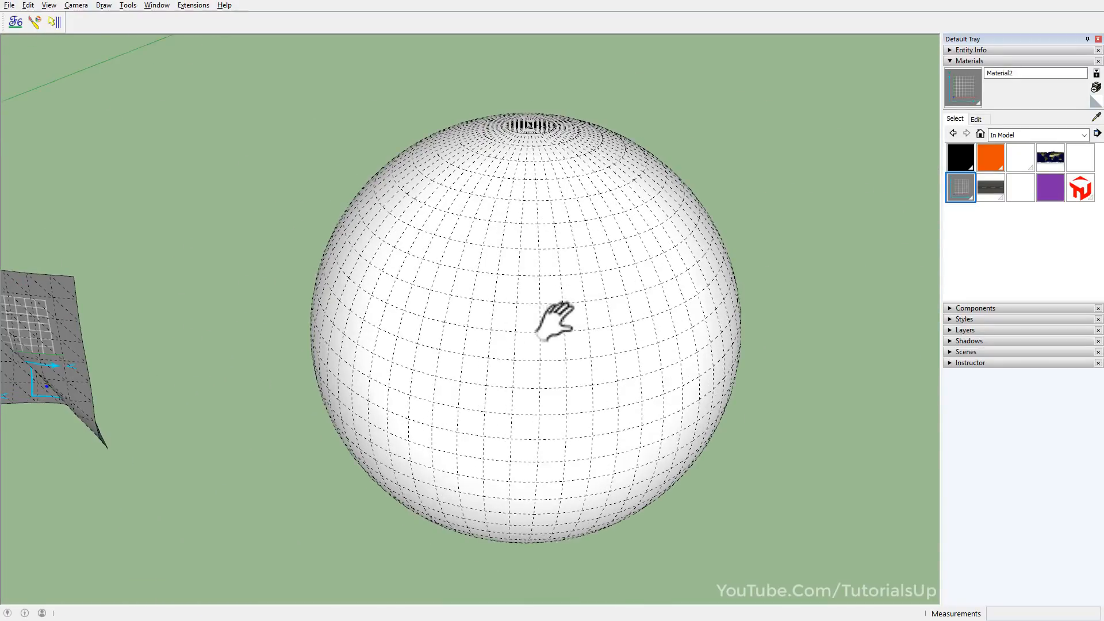
{"action": "middle_click_drag", "start_coordinate": [554, 320], "coordinate": [575, 257]}
{"action": "key", "text": "alt+q"}
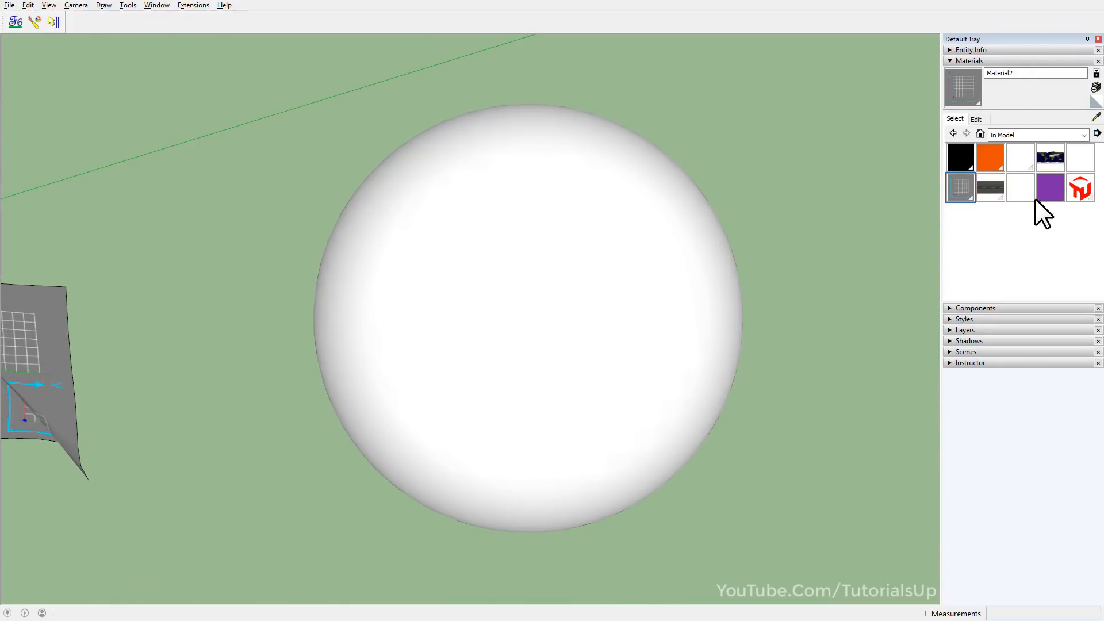
Paint the white sphere with the world map material using ThruPaint in QuadMesh UV mode.
{"action": "left_click", "coordinate": [1051, 160]}
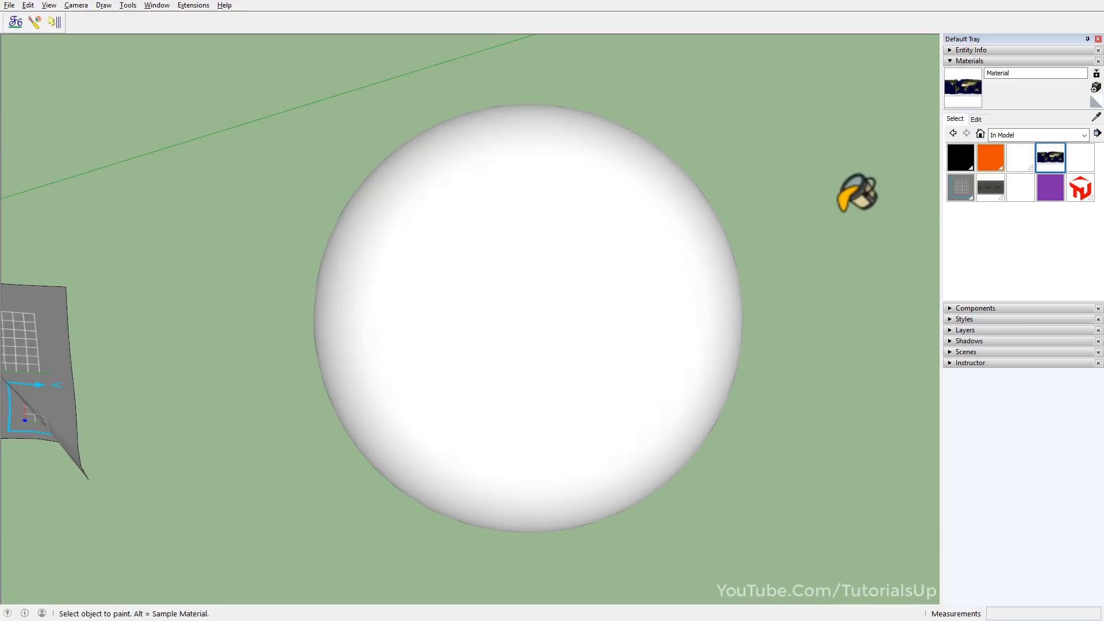
{"action": "left_click", "coordinate": [35, 23]}
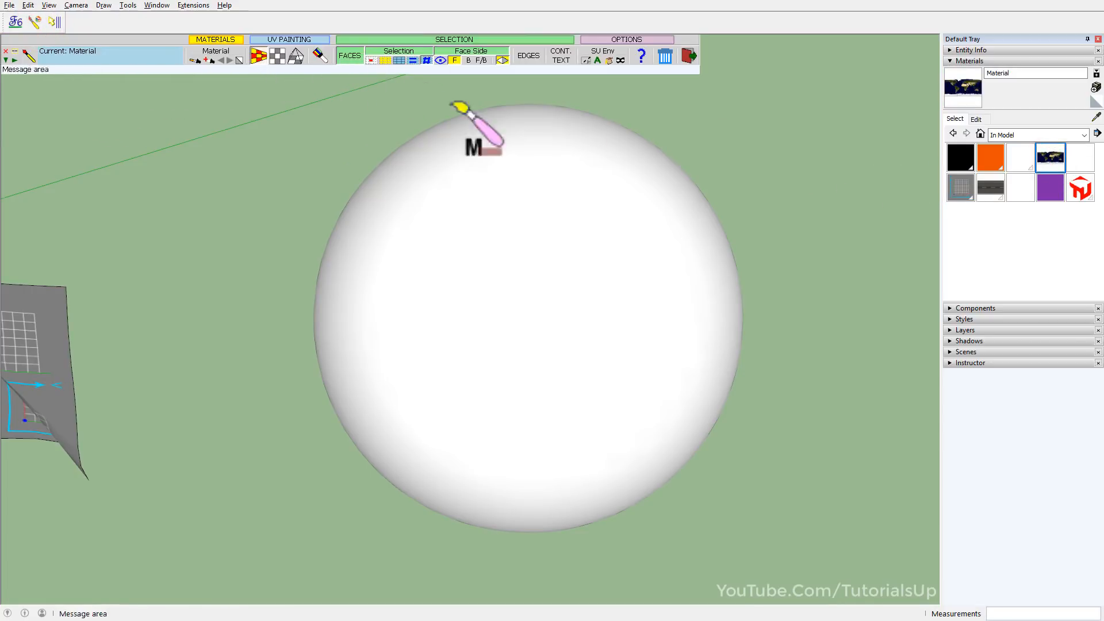
{"action": "middle_click_drag", "start_coordinate": [572, 397], "coordinate": [530, 303]}
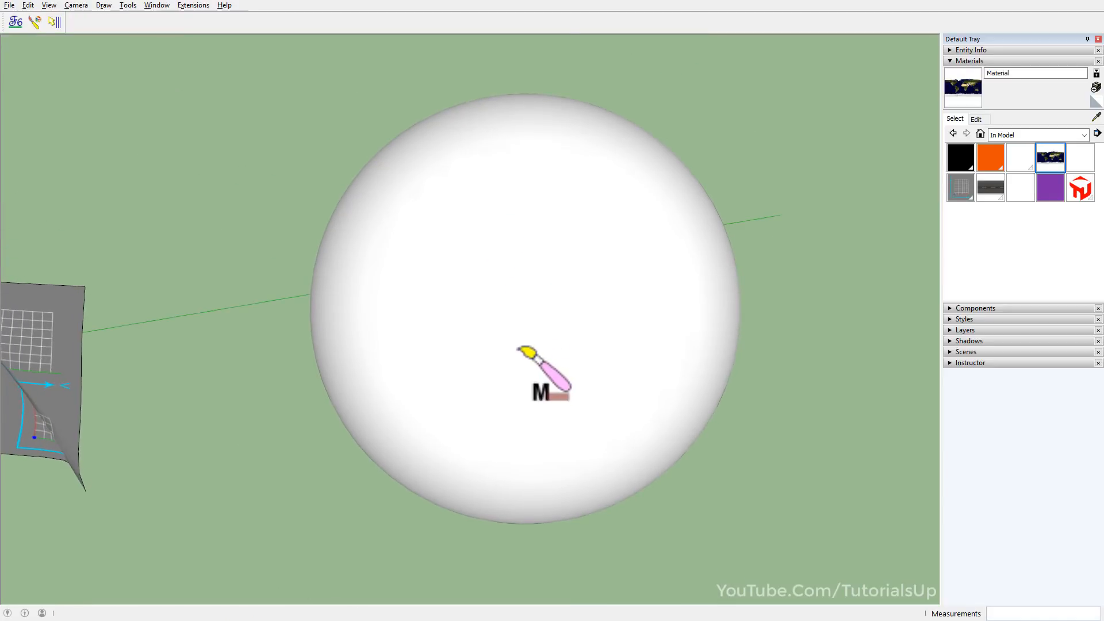
{"action": "scroll", "coordinate": [530, 348], "scroll_direction": "up", "scroll_amount": 4}
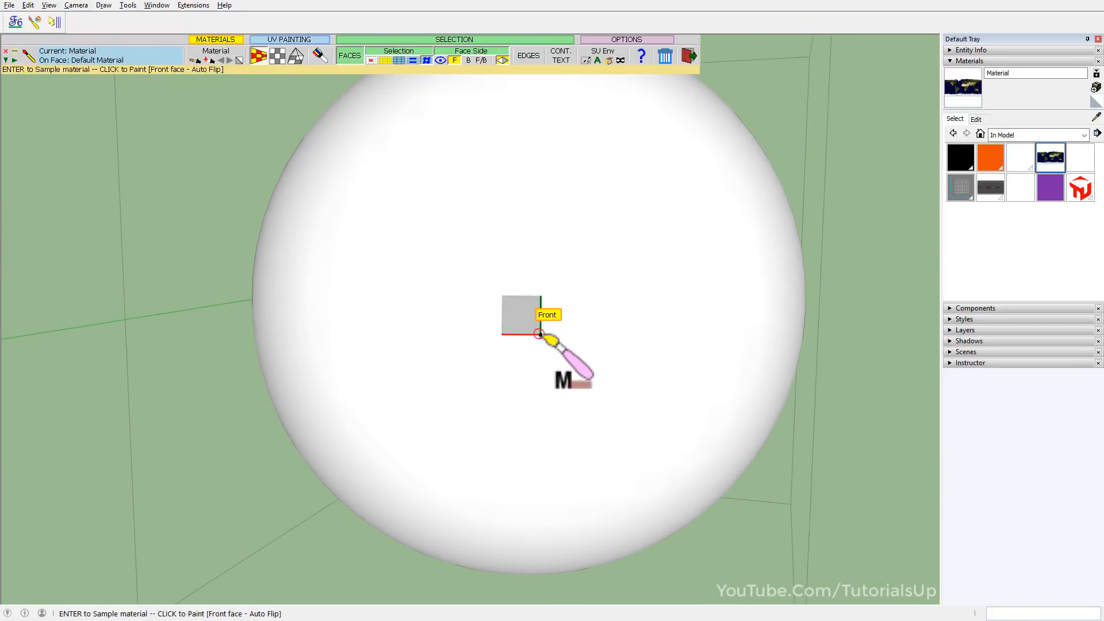
{"action": "left_click", "coordinate": [541, 335]}
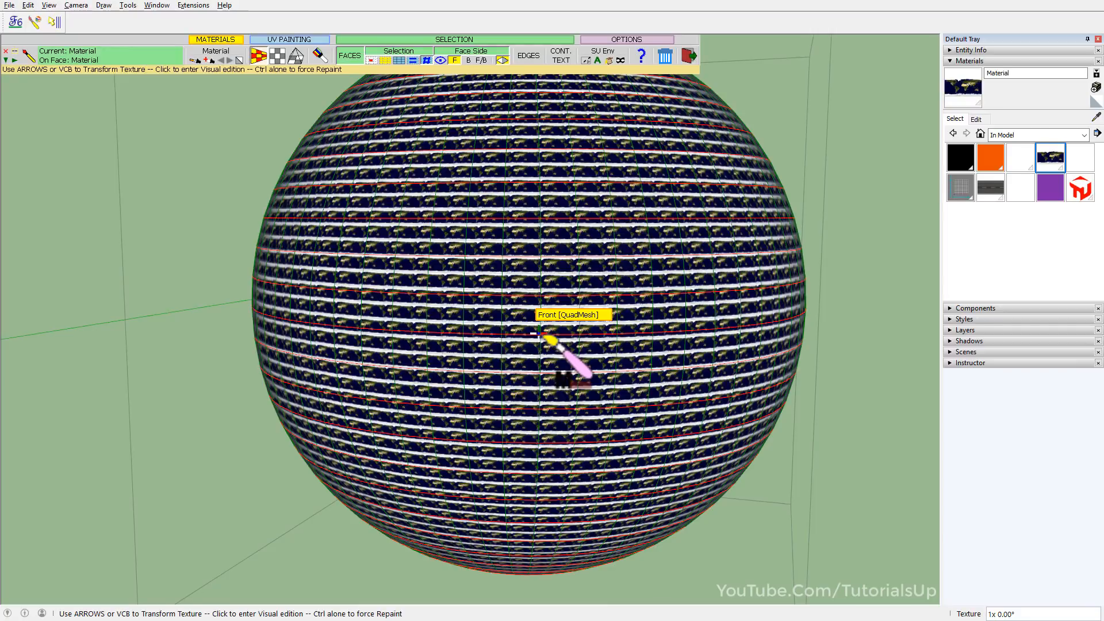
Fit the world map texture once around the whole sphere with 1x1 tiling and check it from all sides.
{"action": "middle_click_drag", "start_coordinate": [582, 339], "coordinate": [507, 414]}
{"action": "scroll", "coordinate": [579, 359], "scroll_direction": "down", "scroll_amount": 2}
{"action": "scroll", "coordinate": [577, 361], "scroll_direction": "down", "scroll_amount": 1}
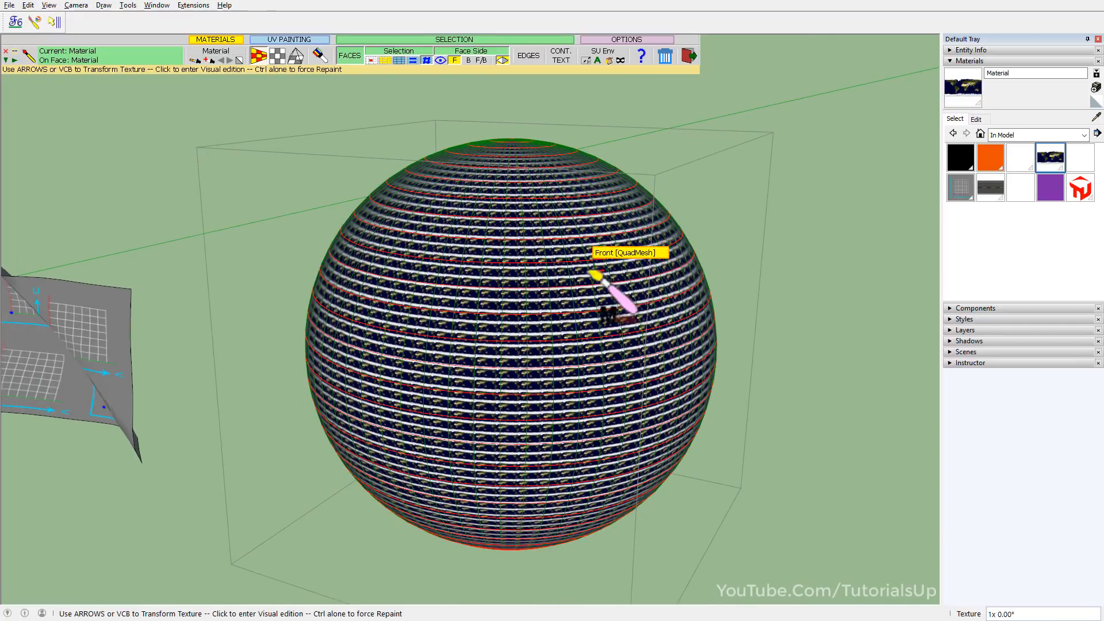
{"action": "left_click", "coordinate": [514, 341]}
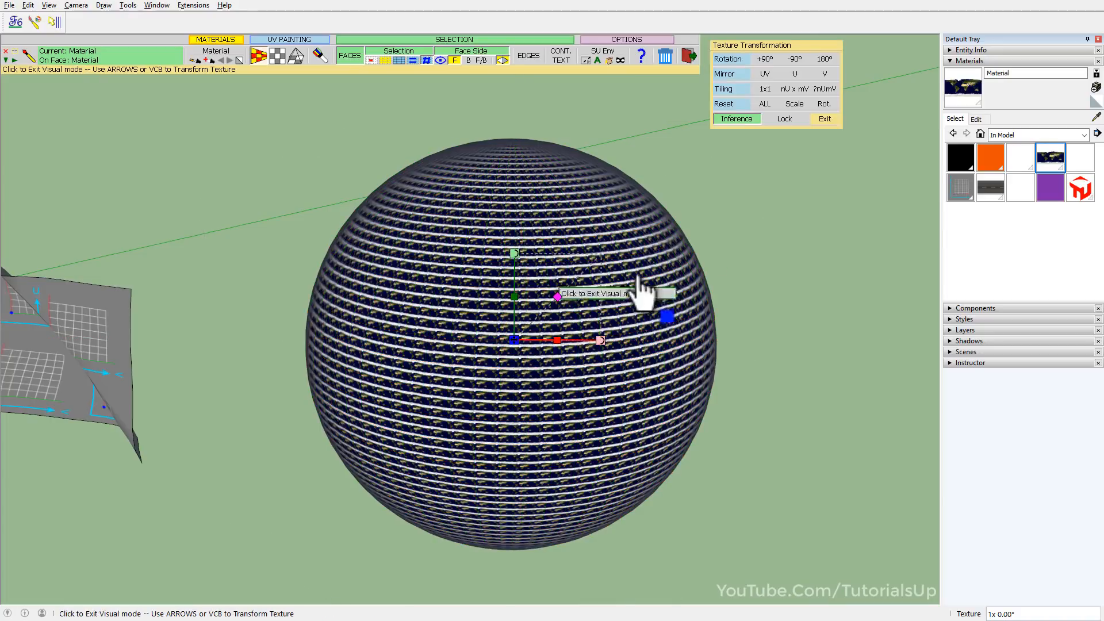
{"action": "left_click", "coordinate": [772, 91]}
{"action": "middle_click_drag", "start_coordinate": [575, 322], "coordinate": [582, 254]}
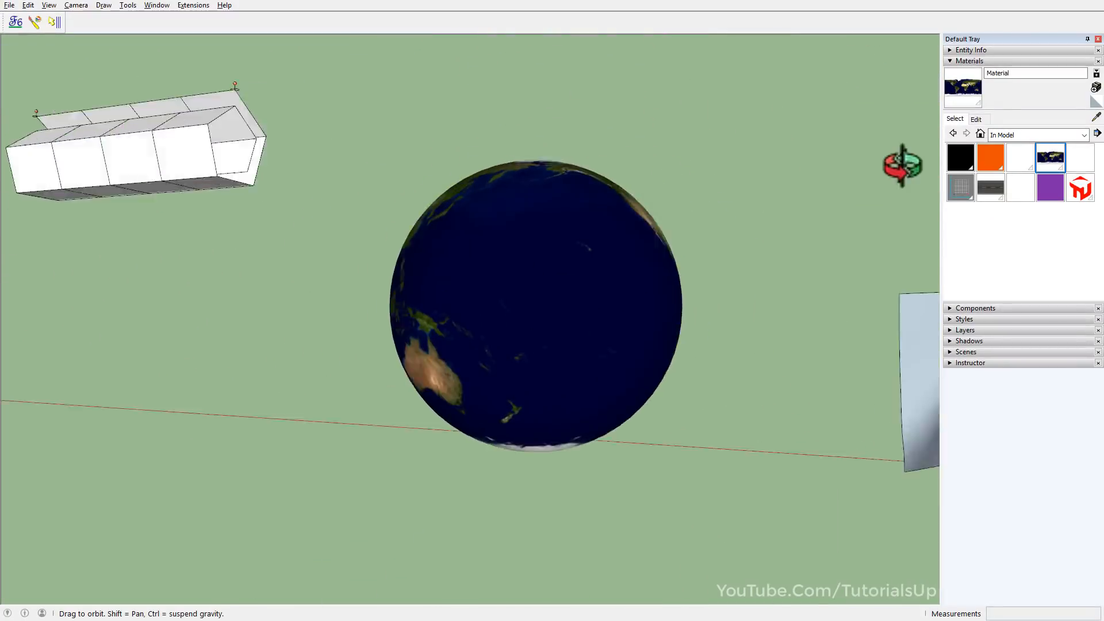
{"action": "middle_click_drag", "start_coordinate": [905, 165], "coordinate": [81, 225]}
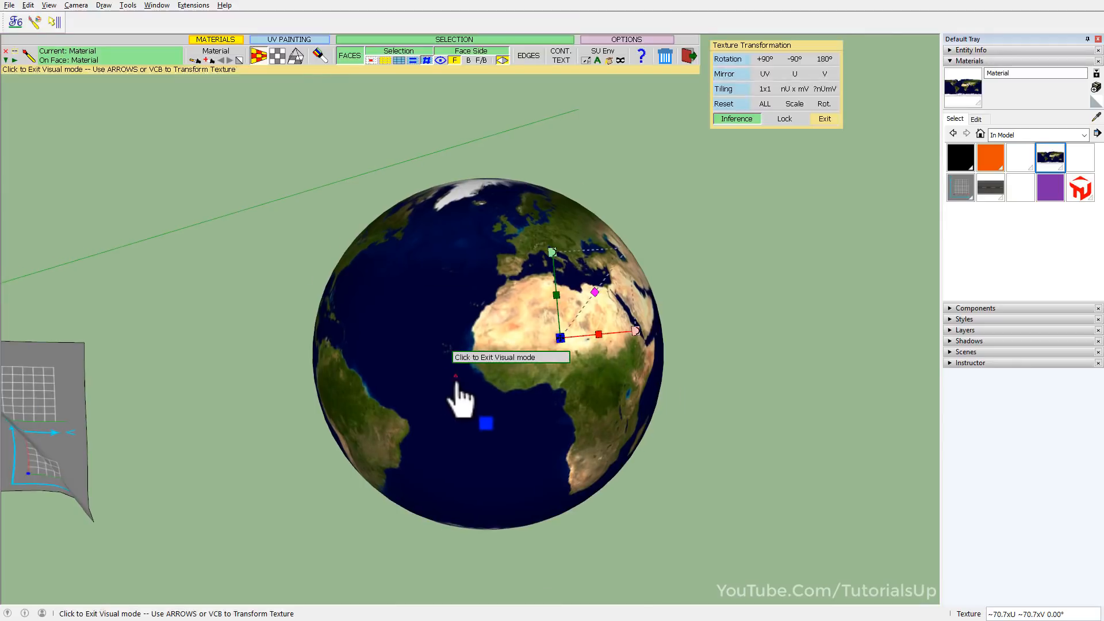
Re-anchor the visual texture editing on the globe's ocean area just west of Africa.
{"action": "left_click", "coordinate": [449, 396]}
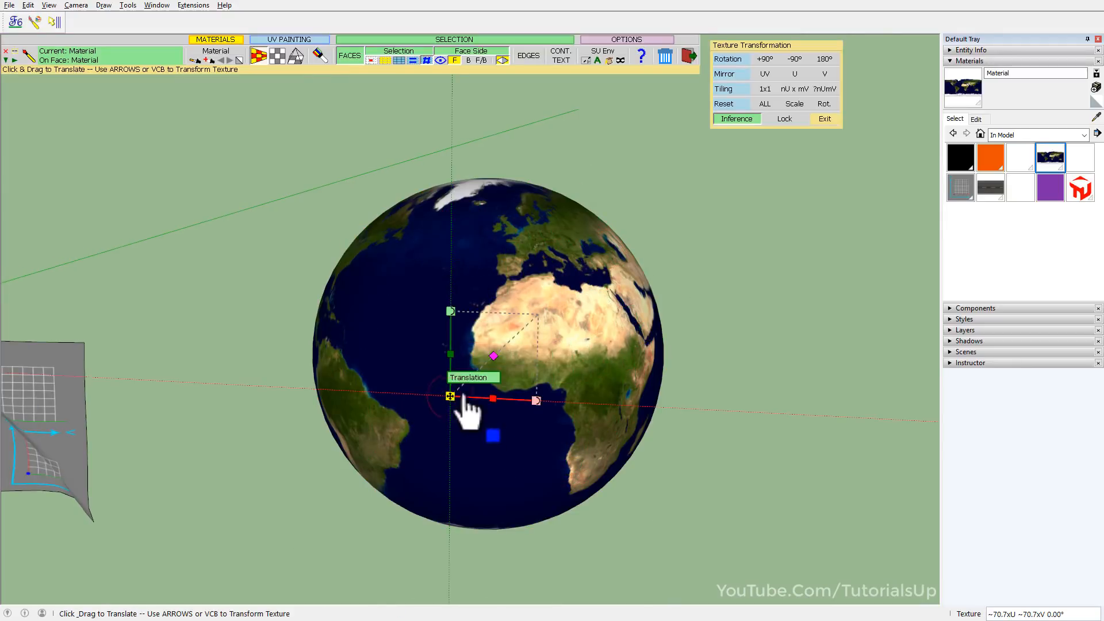
{"action": "left_click", "coordinate": [455, 352]}
{"action": "middle_click_drag", "start_coordinate": [435, 377], "coordinate": [452, 414]}
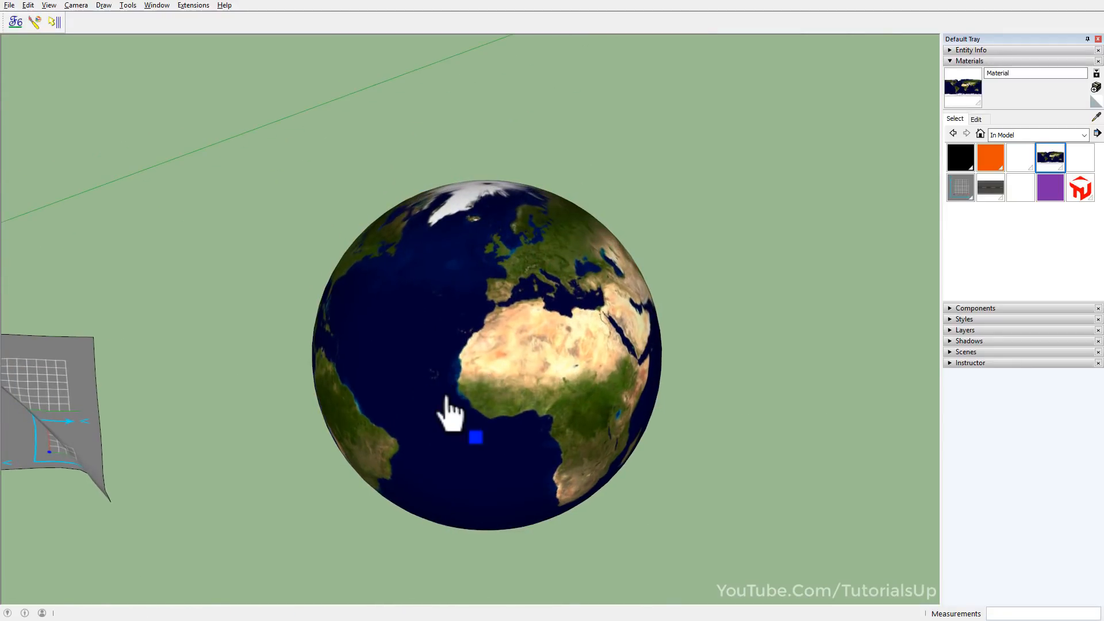
{"action": "left_click", "coordinate": [442, 419]}
{"action": "scroll", "coordinate": [443, 416], "scroll_direction": "down", "scroll_amount": 1}
{"action": "left_click_drag", "start_coordinate": [437, 379], "coordinate": [435, 384]}
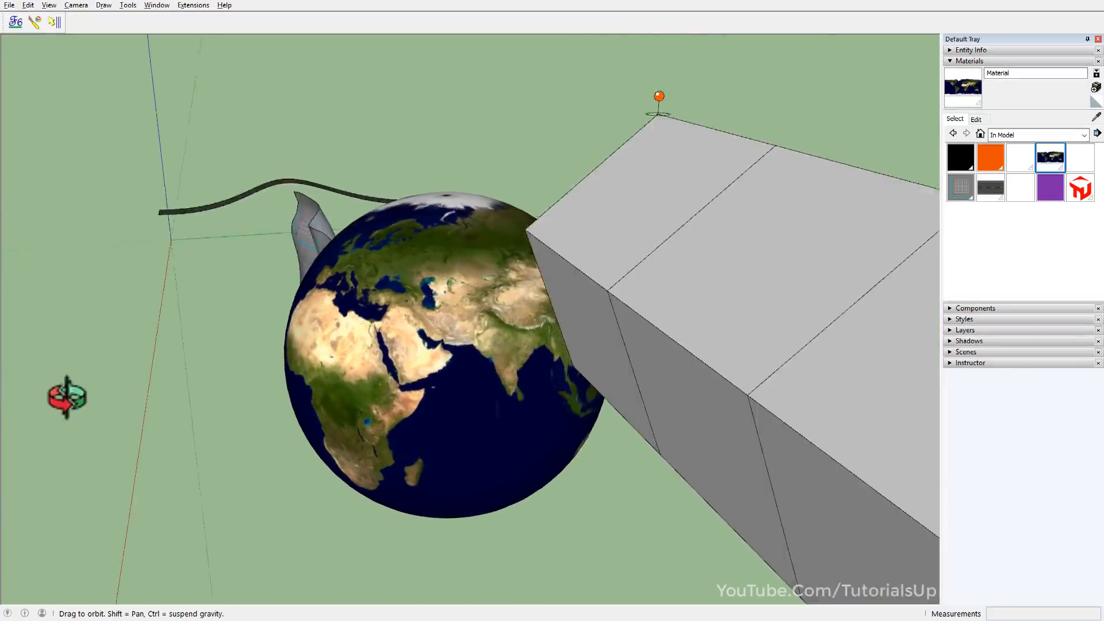
Check the mapped globe from the African and American sides with the texture handles shown and leave visual editing.
{"action": "left_click_drag", "start_coordinate": [67, 397], "coordinate": [276, 375]}
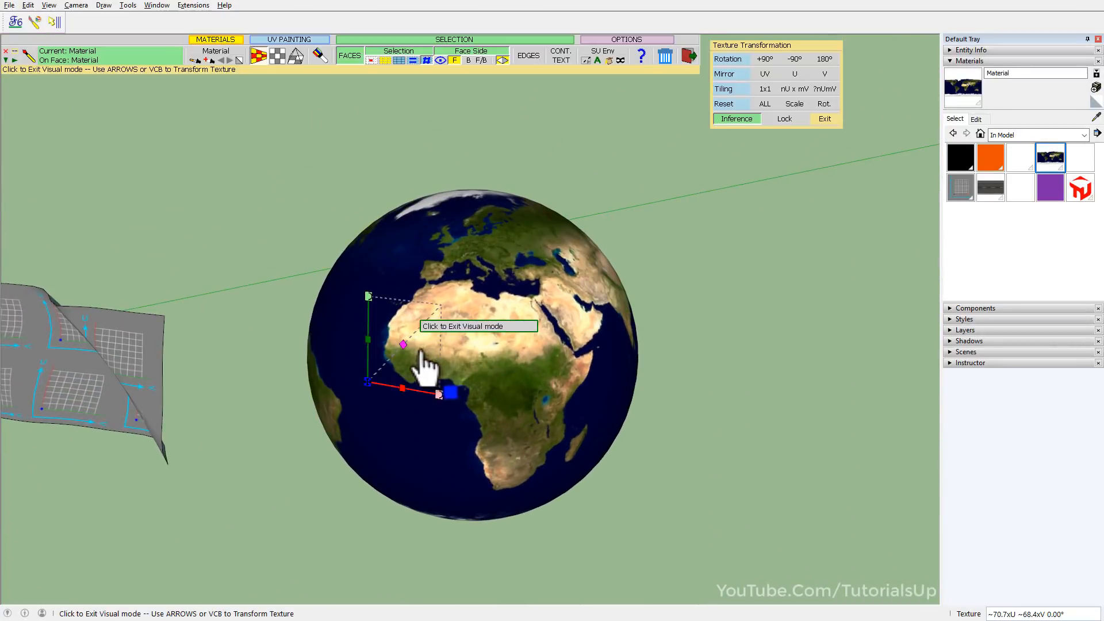
{"action": "left_click_drag", "start_coordinate": [405, 353], "coordinate": [406, 354]}
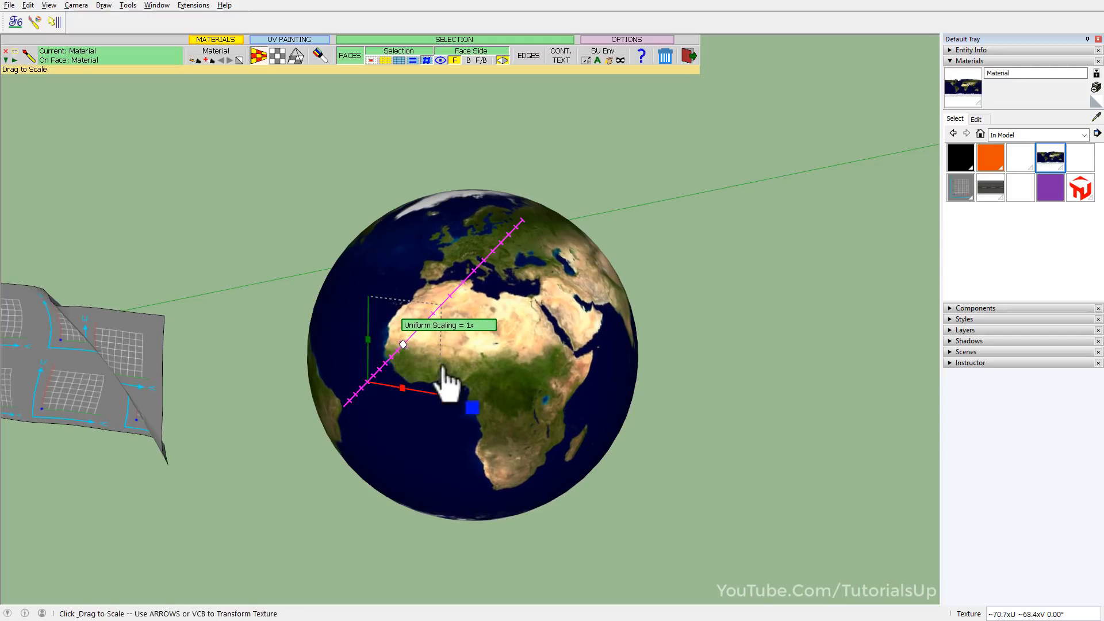
{"action": "middle_click_drag", "start_coordinate": [459, 374], "coordinate": [735, 402]}
{"action": "scroll", "coordinate": [525, 354], "scroll_direction": "down", "scroll_amount": 1}
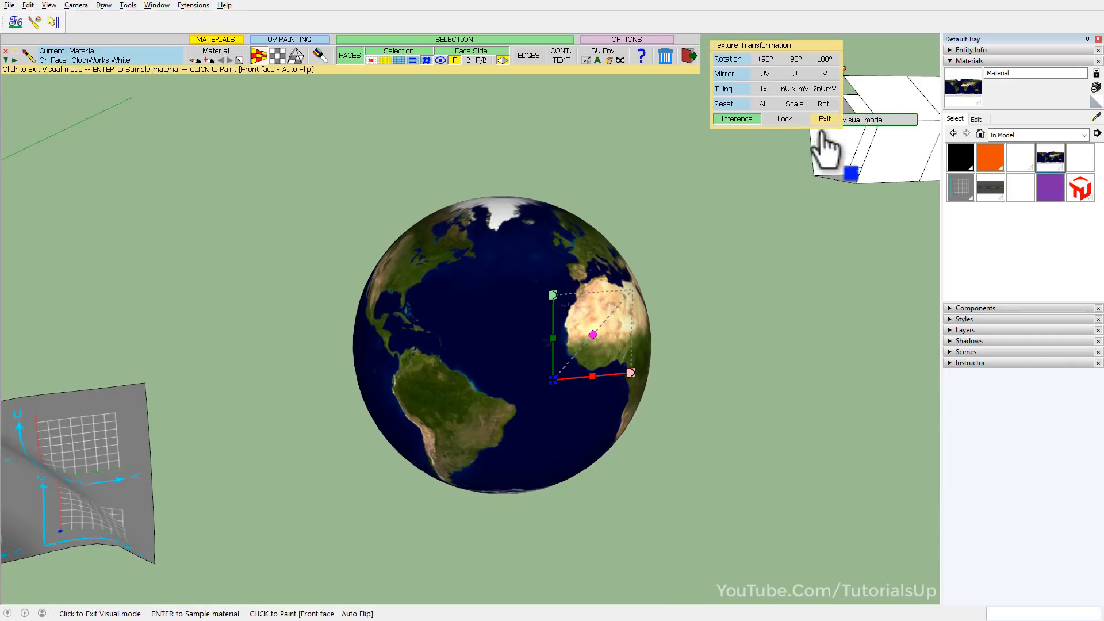
{"action": "left_click", "coordinate": [822, 120]}
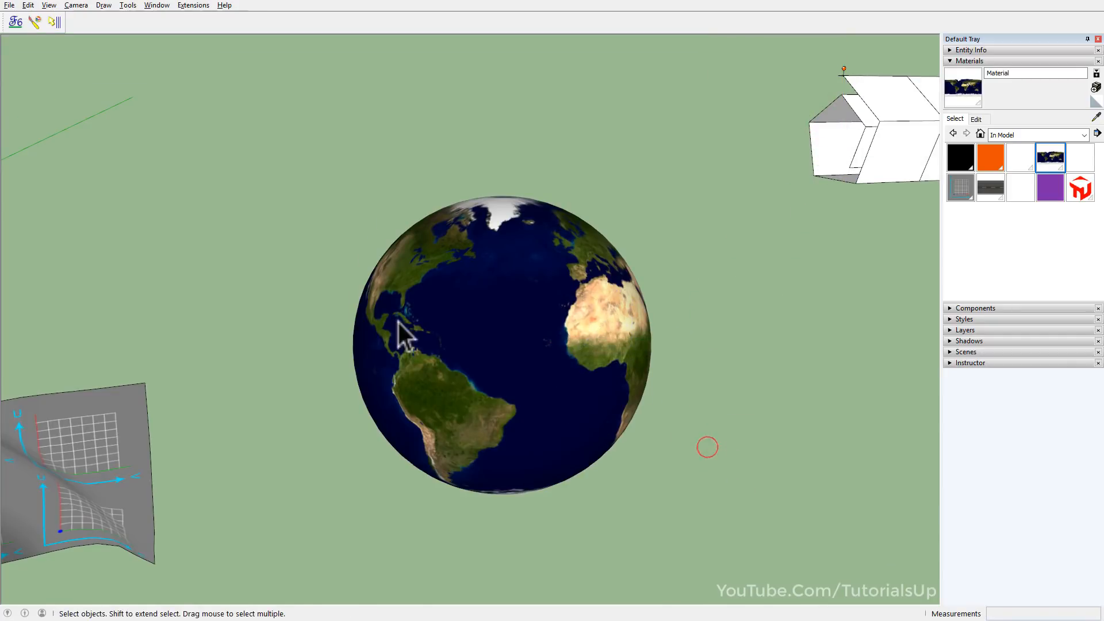
Examine the finished globe from several sides and the folded white cloth with two pins beside it.
{"action": "middle_click_drag", "start_coordinate": [403, 327], "coordinate": [546, 339]}
{"action": "middle_click_drag", "start_coordinate": [315, 347], "coordinate": [239, 402]}
{"action": "key", "text": "space"}
{"action": "scroll", "coordinate": [247, 406], "scroll_direction": "up", "scroll_amount": 3}
{"action": "middle_click_drag", "start_coordinate": [322, 396], "coordinate": [441, 378]}
{"action": "middle_click_drag", "start_coordinate": [167, 387], "coordinate": [498, 308]}
{"action": "scroll", "coordinate": [483, 311], "scroll_direction": "down", "scroll_amount": 3}
{"action": "key", "text": "space"}
{"action": "scroll", "coordinate": [655, 320], "scroll_direction": "up", "scroll_amount": 3}
{"action": "middle_click_drag", "start_coordinate": [727, 320], "coordinate": [541, 367], "text": "shift"}
{"action": "scroll", "coordinate": [624, 359], "scroll_direction": "up", "scroll_amount": 1}
{"action": "mouse_move", "coordinate": [624, 359]}
{"action": "middle_mouse_down"}
{"action": "mouse_move", "coordinate": [372, 207]}
{"action": "mouse_move", "coordinate": [251, 268]}
{"action": "mouse_move", "coordinate": [664, 348]}
{"action": "mouse_move", "coordinate": [609, 345]}
{"action": "middle_mouse_up"}
{"action": "left_click", "coordinate": [608, 345]}
{"action": "key", "text": "Escape"}
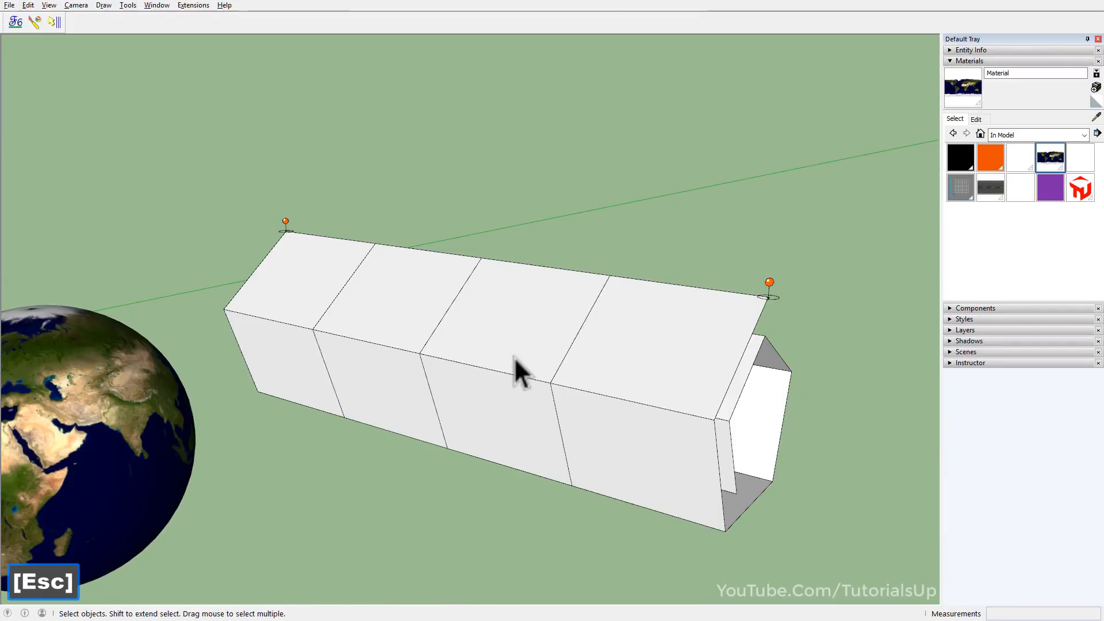
Paint the folded white cloth with the TutorialsUp1 material using ThruPaint in QuadMesh UV mode.
{"action": "left_click", "coordinate": [33, 24]}
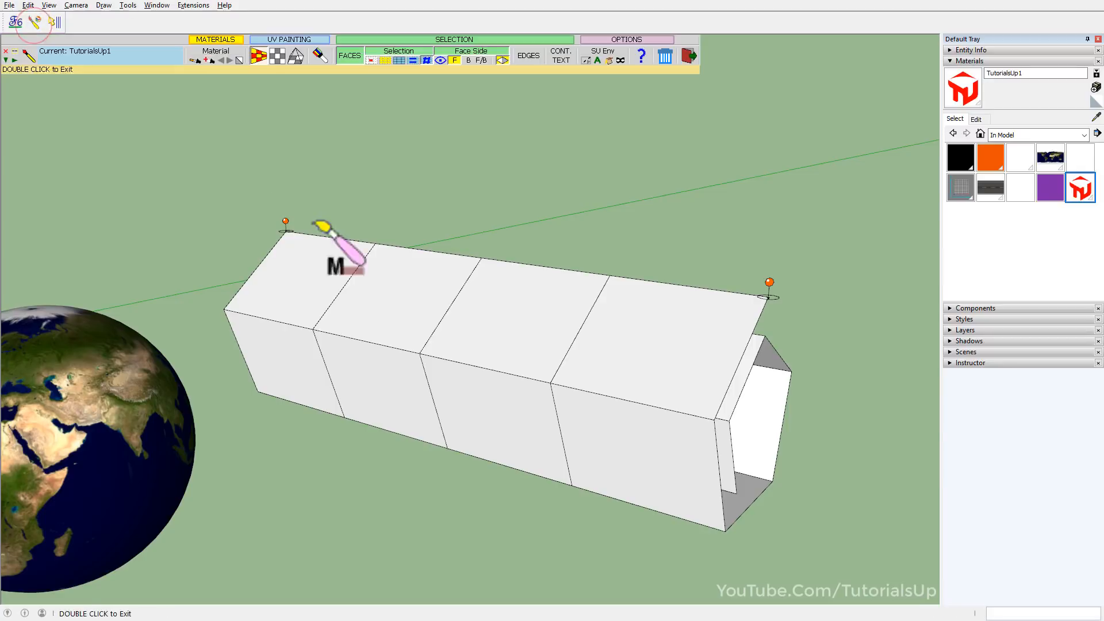
{"action": "left_click", "coordinate": [493, 278]}
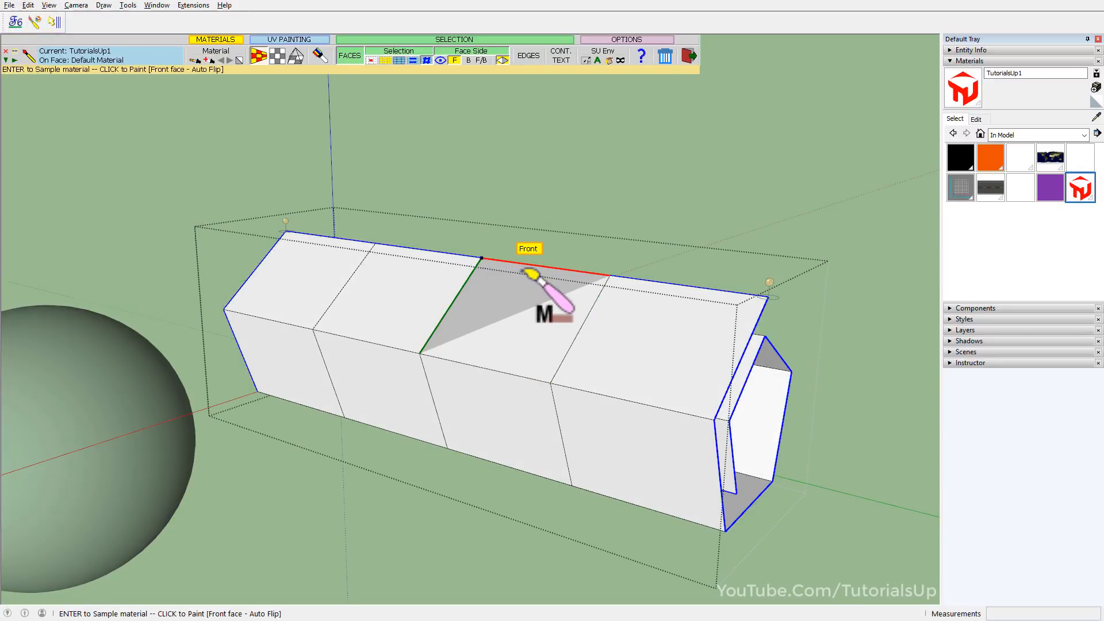
{"action": "left_click", "coordinate": [521, 269]}
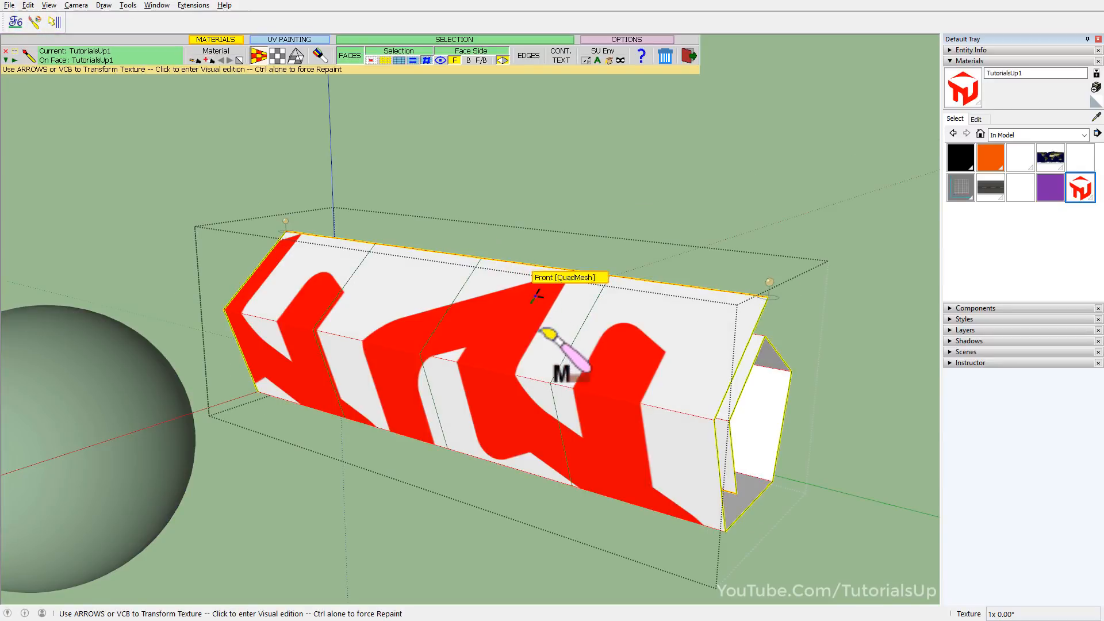
Enter visual editing on the folded cloth and rotate the logo texture by -90° twice.
{"action": "mouse_move", "coordinate": [494, 341]}
{"action": "middle_mouse_down"}
{"action": "mouse_move", "coordinate": [464, 54]}
{"action": "mouse_move", "coordinate": [25, 49]}
{"action": "mouse_move", "coordinate": [562, 360]}
{"action": "mouse_move", "coordinate": [492, 340]}
{"action": "middle_mouse_up"}
{"action": "left_click", "coordinate": [529, 347]}
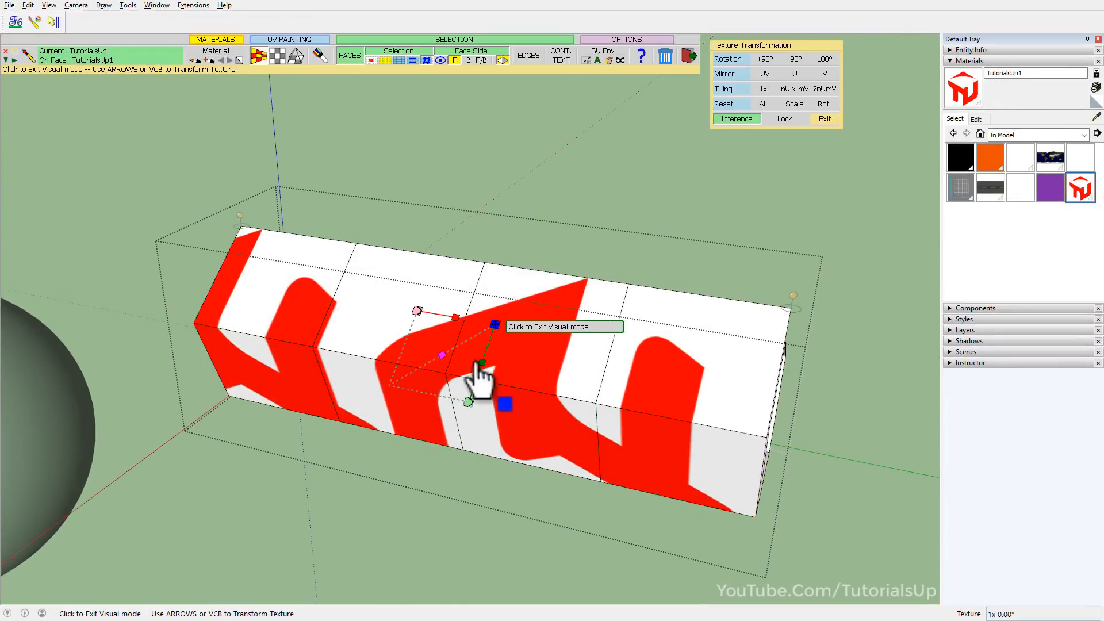
{"action": "left_click", "coordinate": [796, 60]}
{"action": "left_click", "coordinate": [797, 63]}
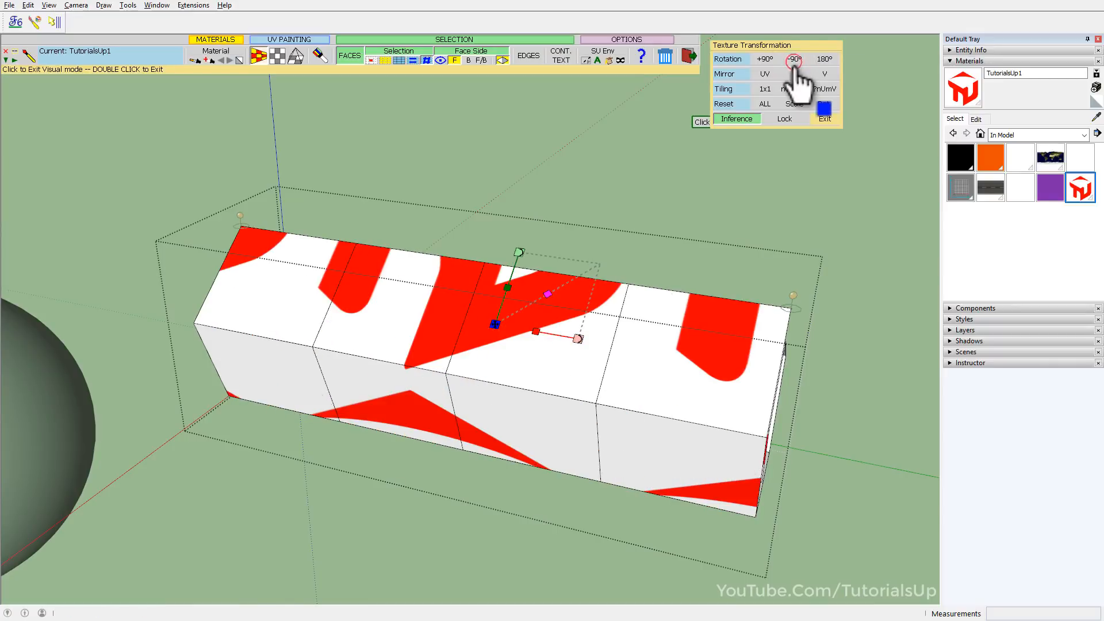
Shift the logo texture and fit it once over the whole cloth with 1x1 tiling, closing the painting session.
{"action": "left_click_drag", "start_coordinate": [495, 324], "coordinate": [486, 581]}
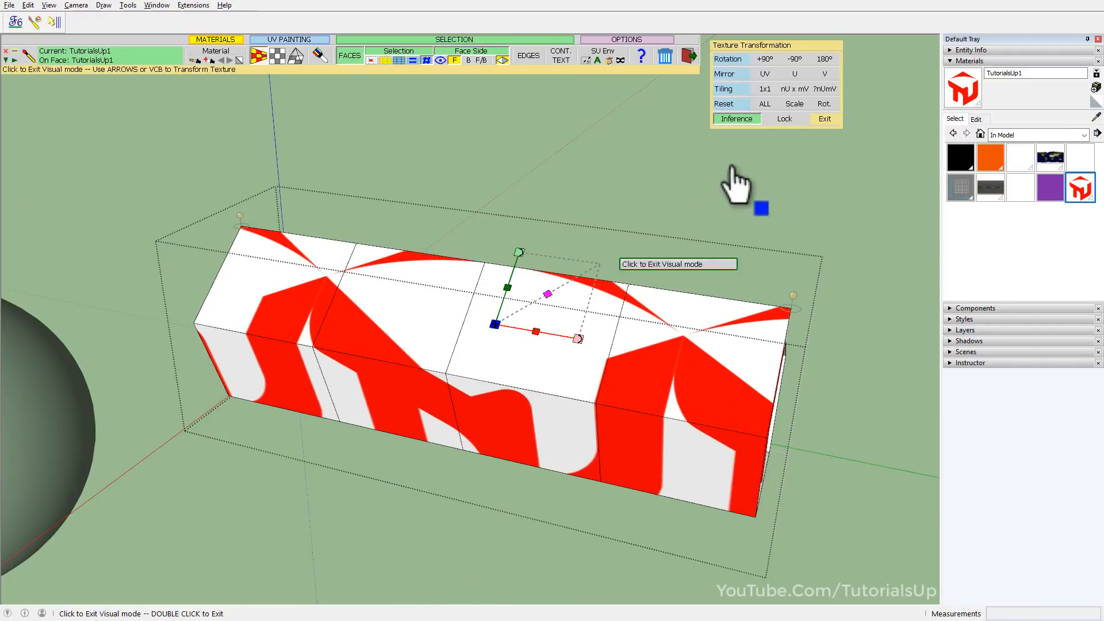
{"action": "left_click", "coordinate": [774, 88]}
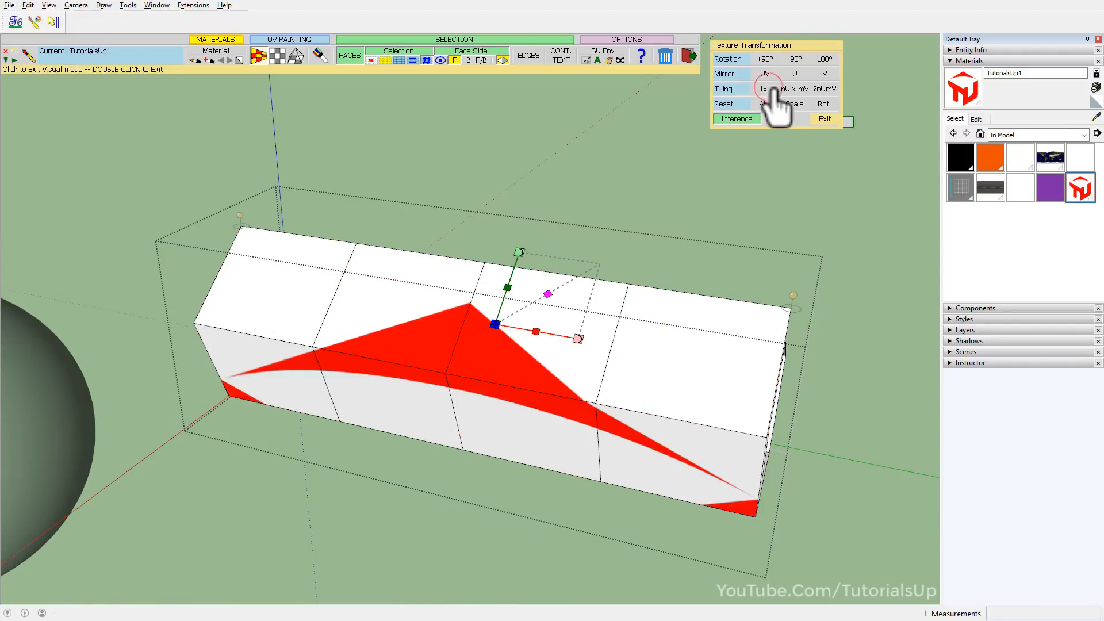
{"action": "left_click", "coordinate": [555, 407]}
{"action": "middle_click_drag", "start_coordinate": [517, 296], "coordinate": [715, 456]}
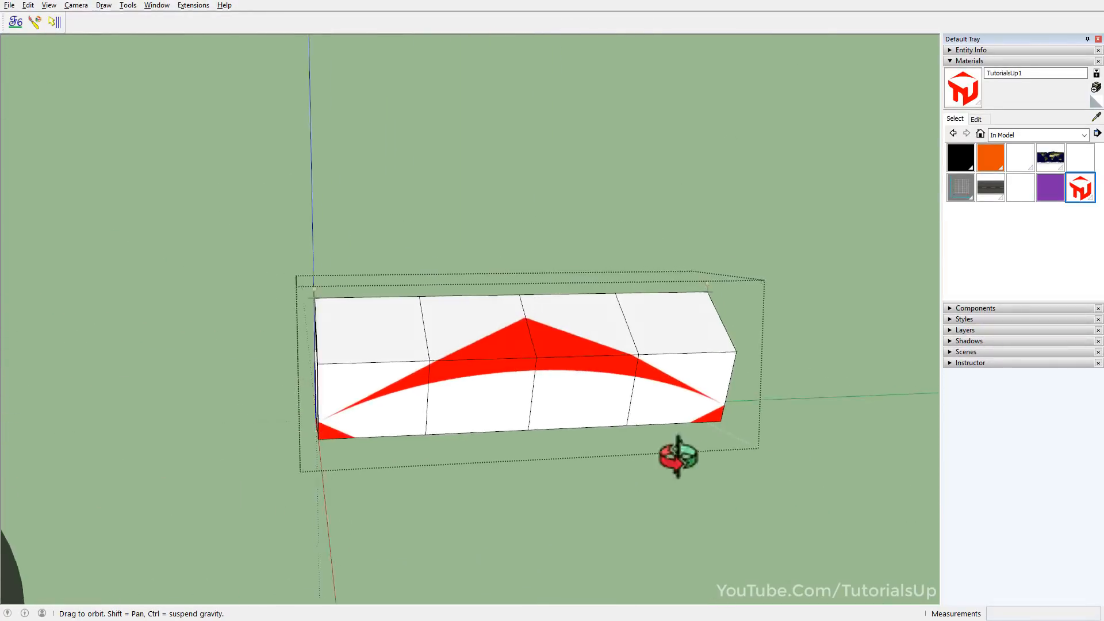
{"action": "left_click", "coordinate": [860, 367]}
{"action": "middle_click_drag", "start_coordinate": [426, 397], "coordinate": [667, 388]}
Select the painted cloth and make the ClothWorks plugin's tools available at the top of the window.
{"action": "left_click", "coordinate": [527, 361]}
{"action": "right_click", "coordinate": [253, 17]}
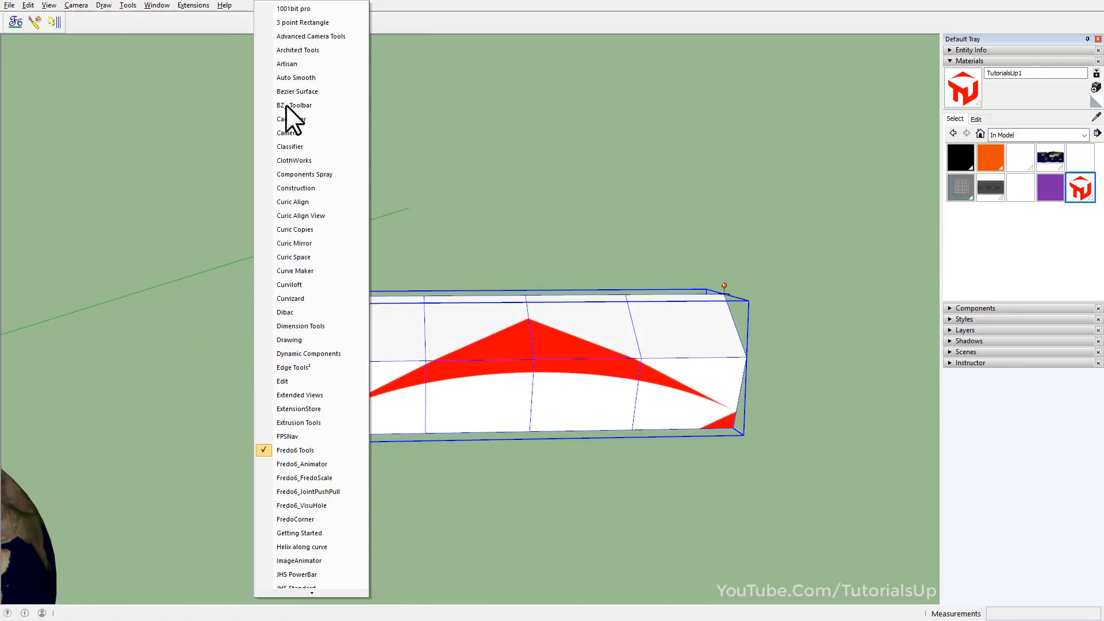
{"action": "left_click", "coordinate": [308, 165]}
{"action": "left_click_drag", "start_coordinate": [307, 174], "coordinate": [309, 17]}
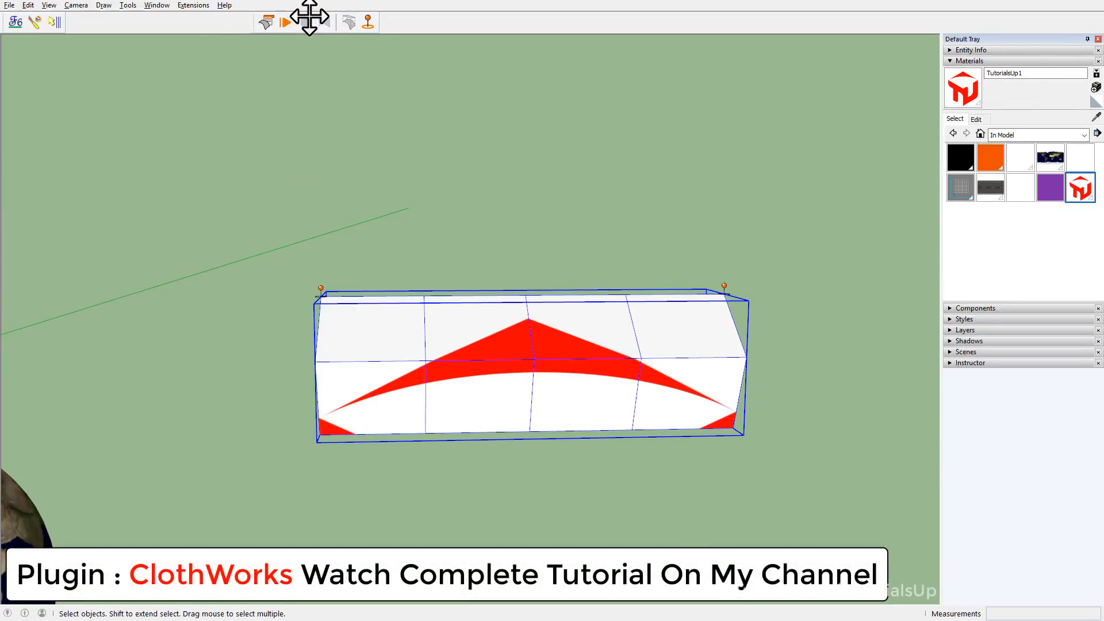
Play the ClothWorks simulation to check the logo on the unfolding cloth, and reset it to the folded start.
{"action": "left_click", "coordinate": [286, 23]}
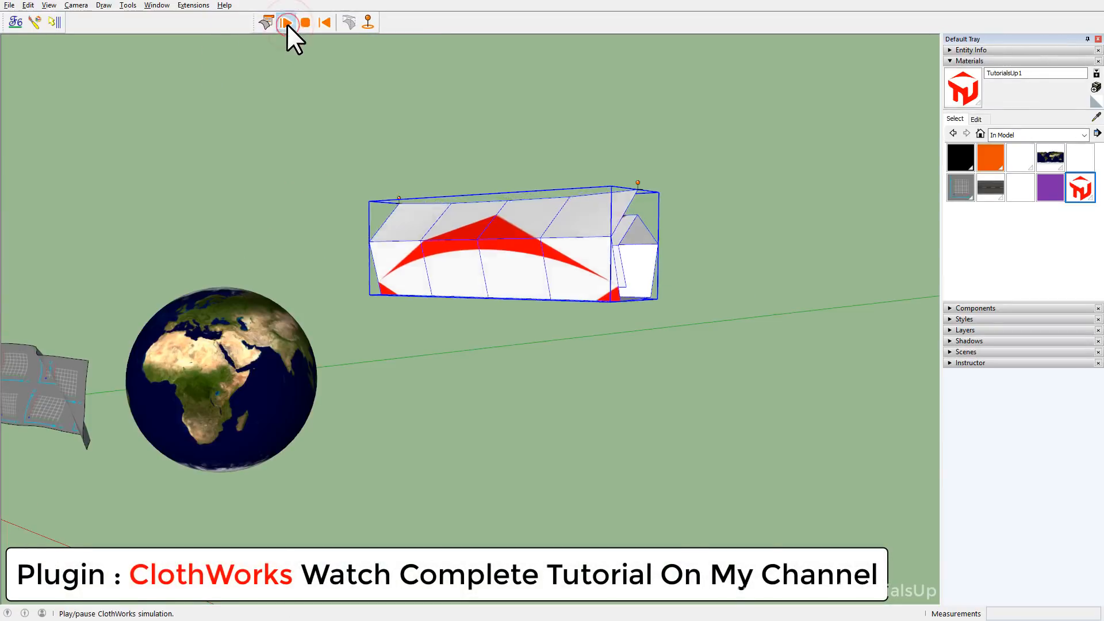
{"action": "left_click_drag", "start_coordinate": [503, 334], "coordinate": [623, 317]}
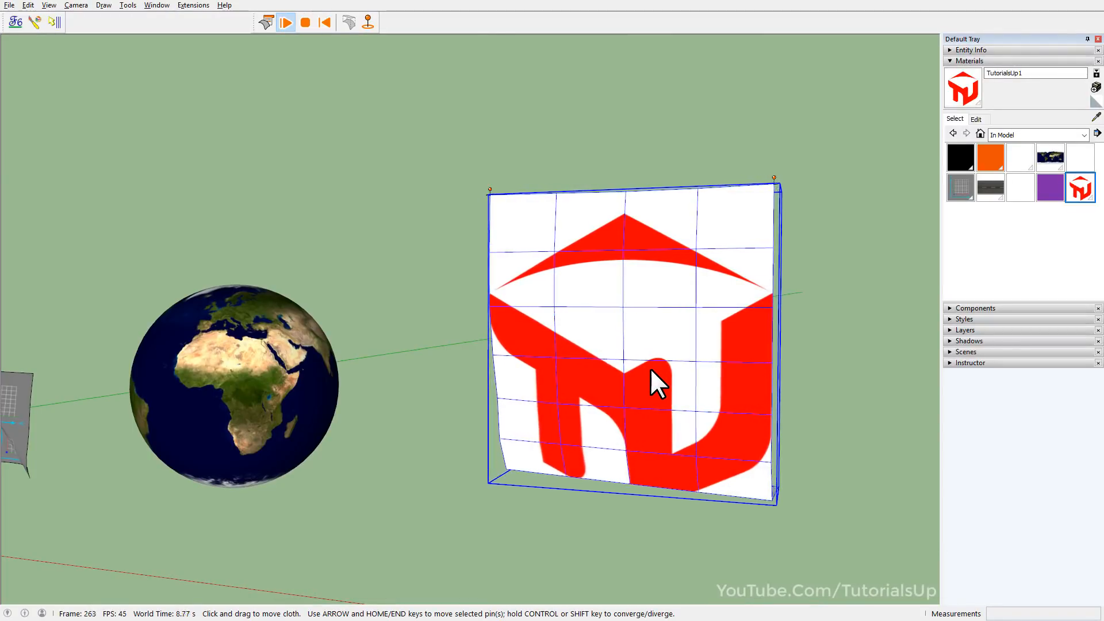
{"action": "middle_click_drag", "start_coordinate": [651, 373], "coordinate": [403, 361]}
{"action": "middle_click_drag", "start_coordinate": [3, 352], "coordinate": [621, 421]}
{"action": "left_click", "coordinate": [324, 23]}
{"action": "scroll", "coordinate": [773, 445], "scroll_direction": "down", "scroll_amount": 3}
{"action": "middle_click_drag", "start_coordinate": [784, 467], "coordinate": [673, 591]}
{"action": "scroll", "coordinate": [601, 547], "scroll_direction": "up", "scroll_amount": 3}
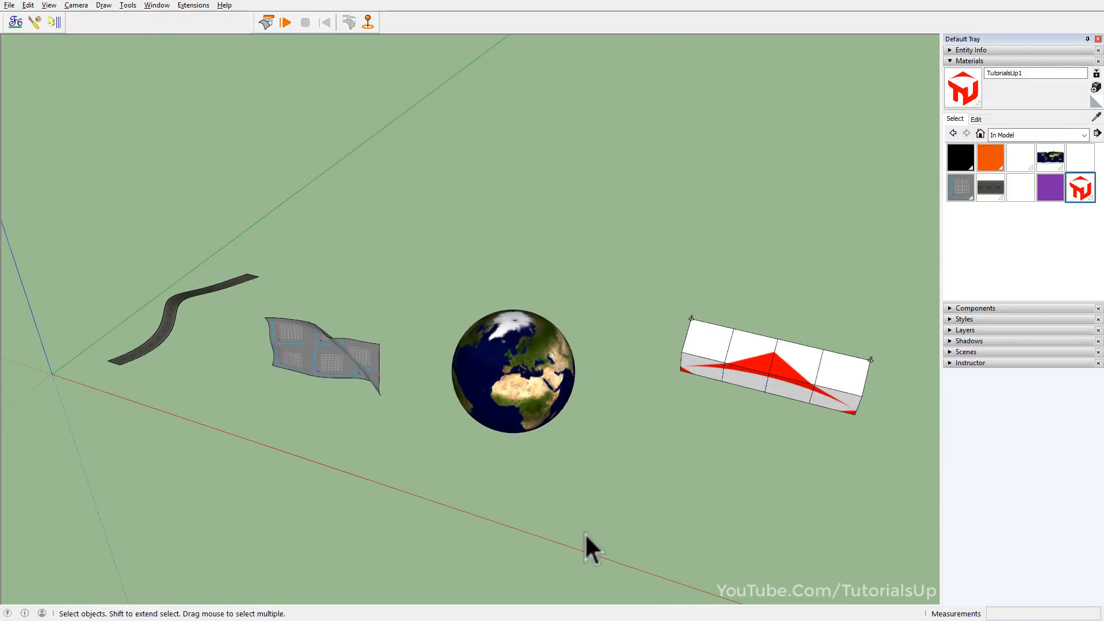